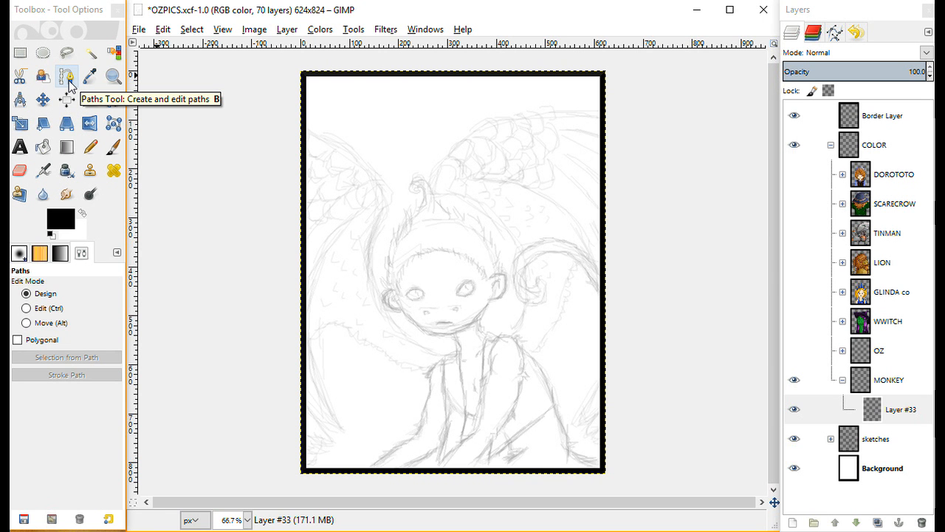
Draw a straight path with the Paths tool from the black border beside the tail to the inner tip of the tail's curl.
left_click(69, 81)
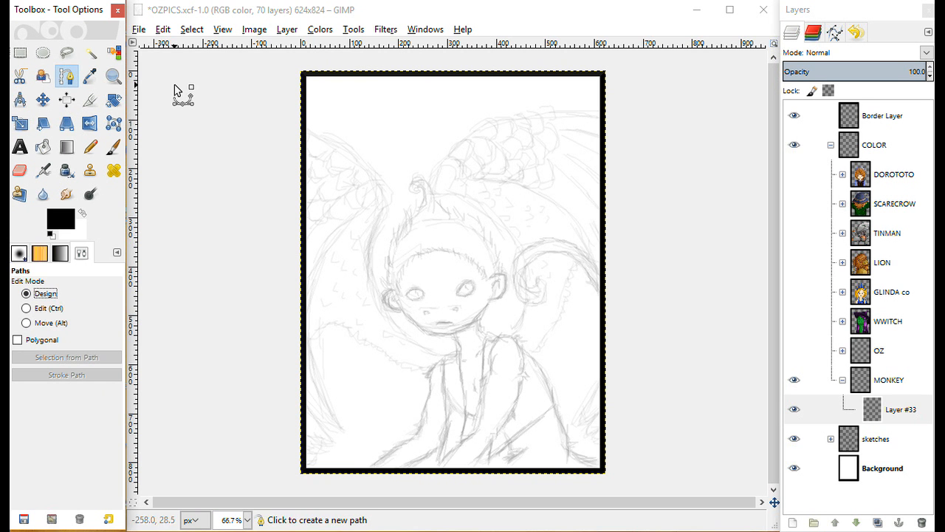
left_click(113, 76)
left_click(566, 256)
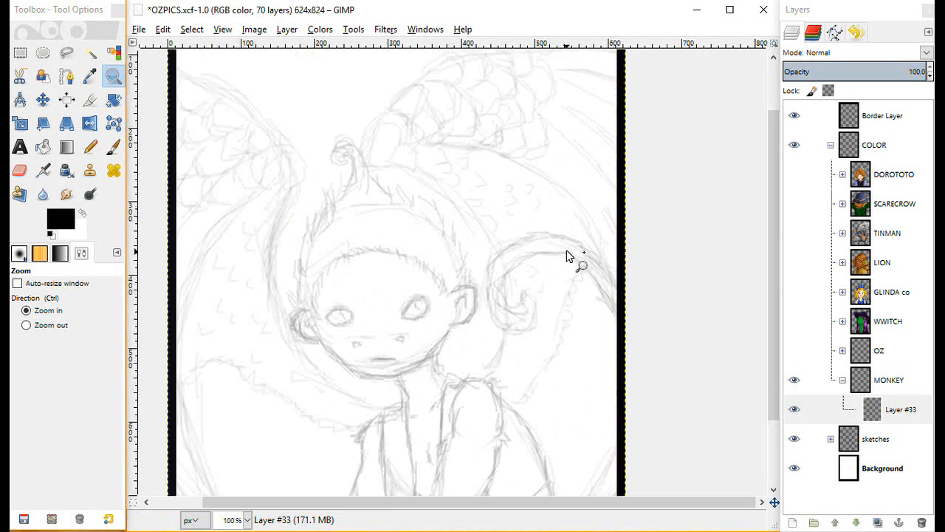
left_click(566, 255)
left_click(567, 255)
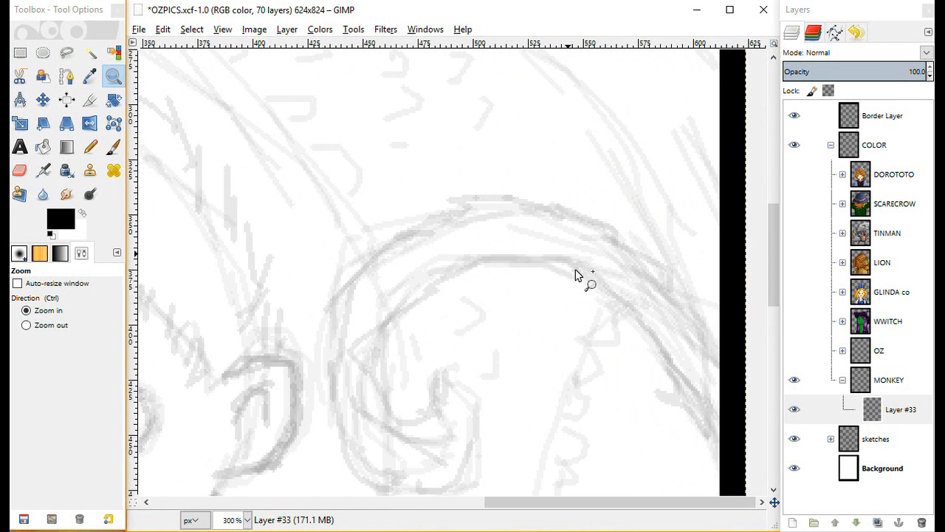
mouse_move(576, 274)
left_mouse_down()
mouse_move(569, 236)
mouse_move(597, 165)
mouse_move(603, 186)
mouse_move(569, 186)
left_mouse_up()
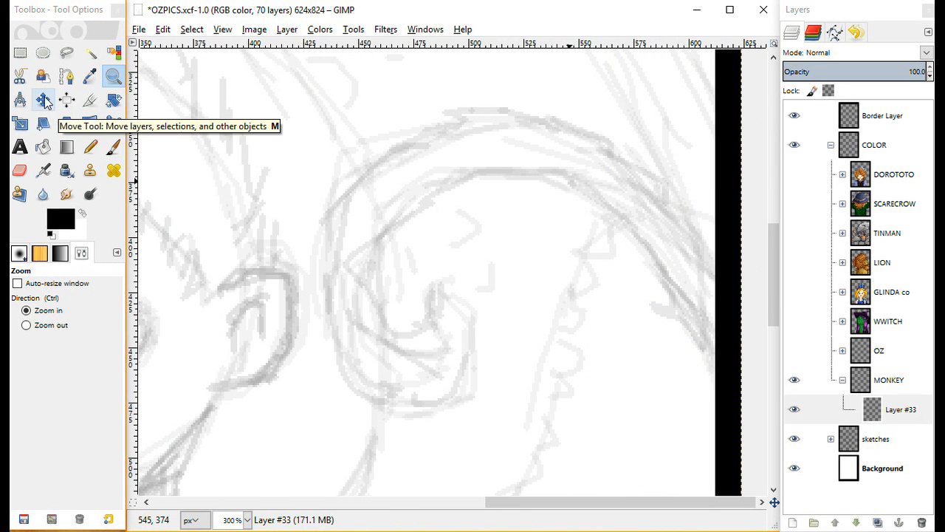
left_click(67, 78)
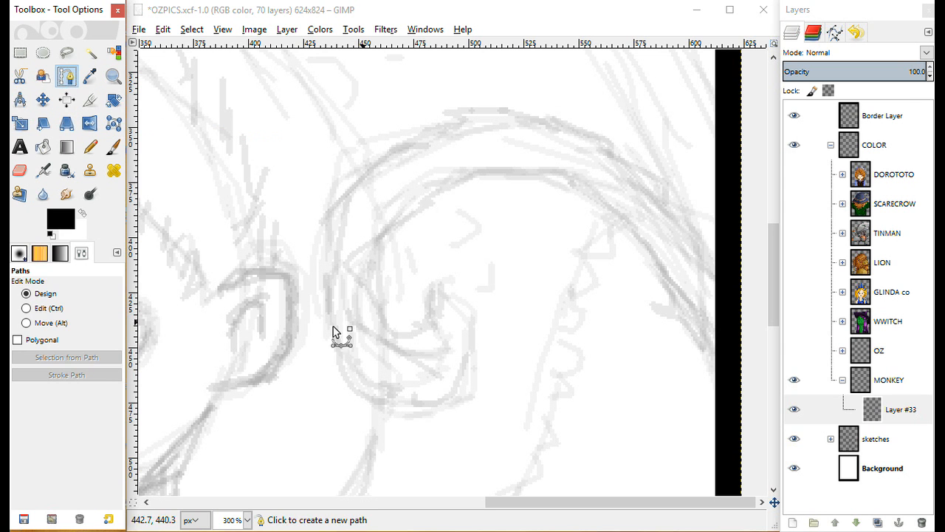
left_click(724, 354)
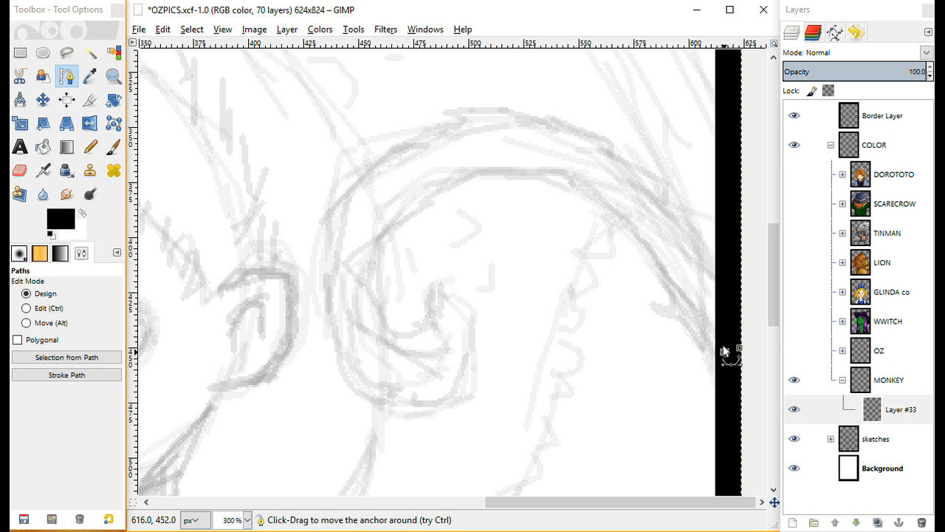
left_click(440, 298)
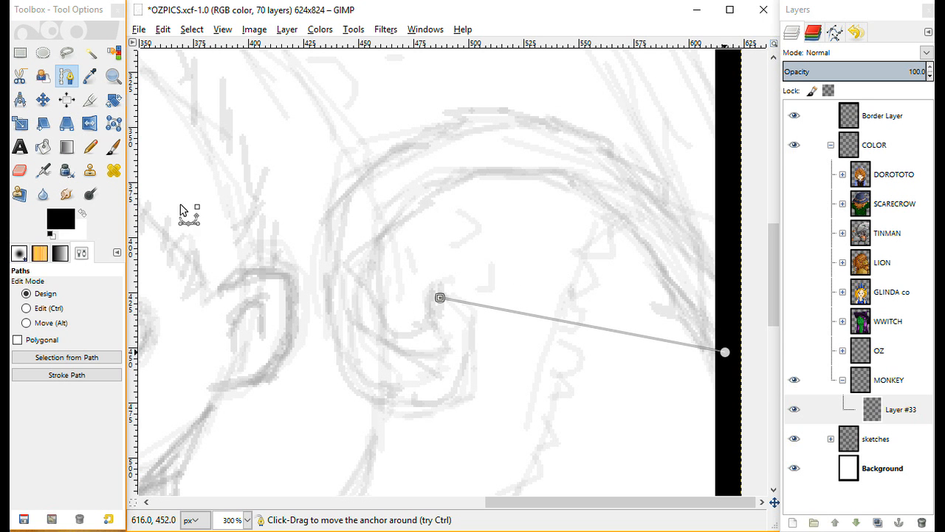
Try stroking the path with a 6 px solid-color line, and undo the stroke.
left_click(94, 376)
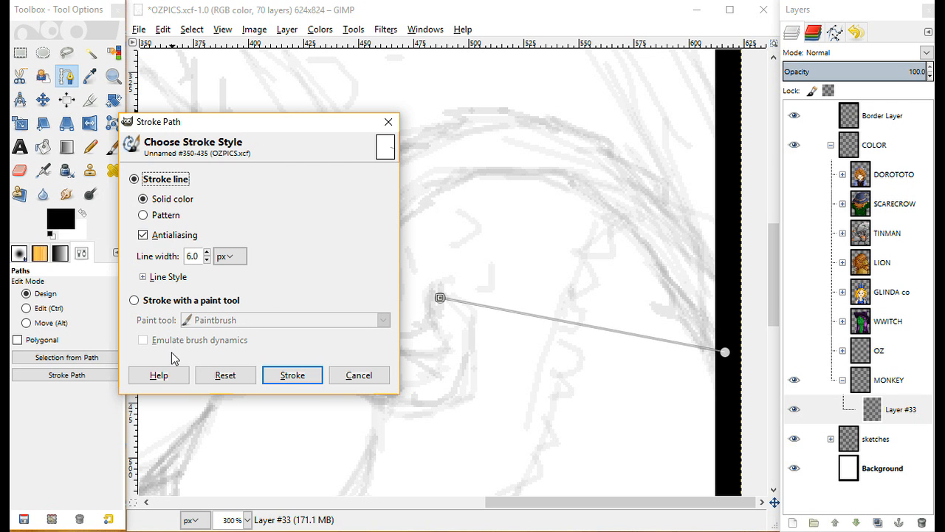
left_click(292, 375)
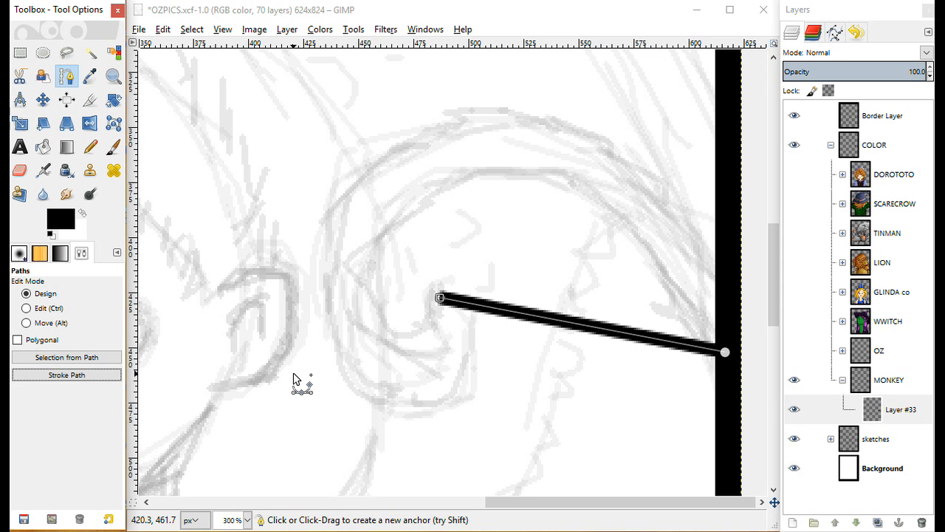
key("ctrl+z")
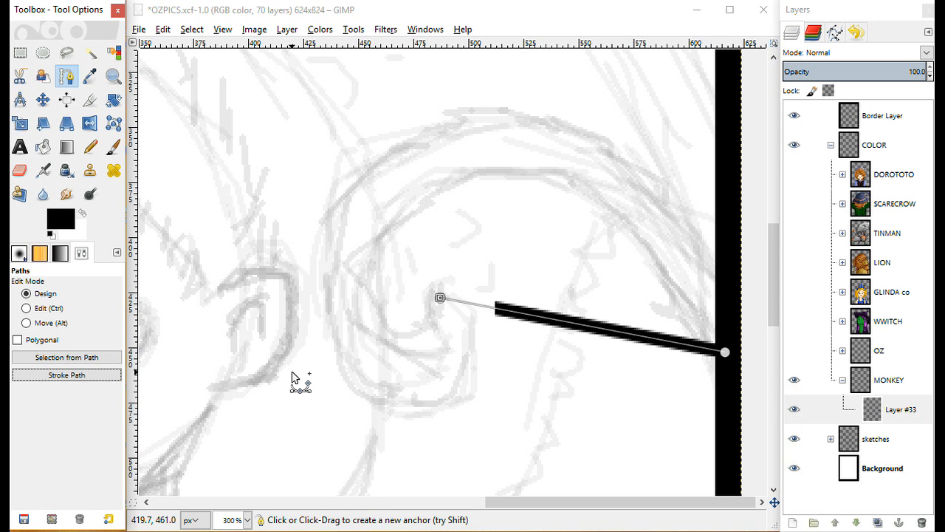
Extend the path in Design mode from the curl tip back to a third anchor on the border just above the starting anchor.
left_click(52, 295)
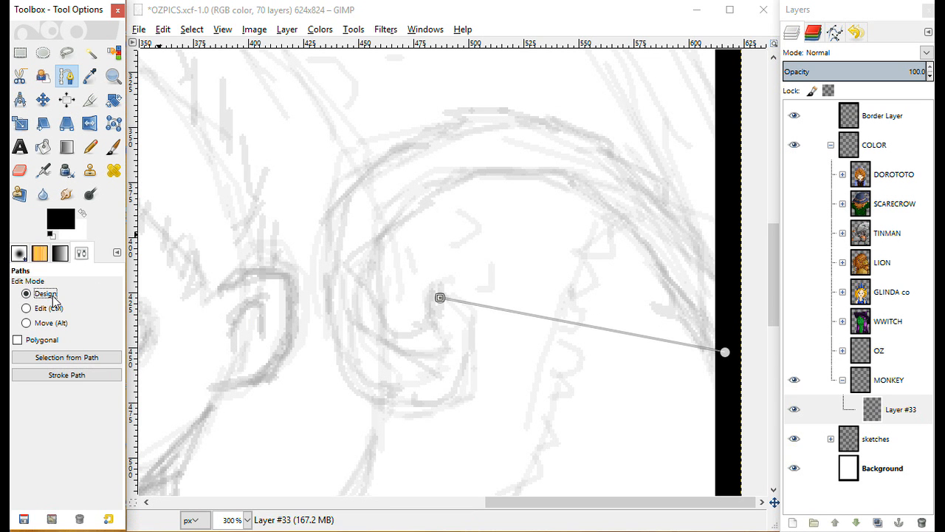
left_click(729, 343)
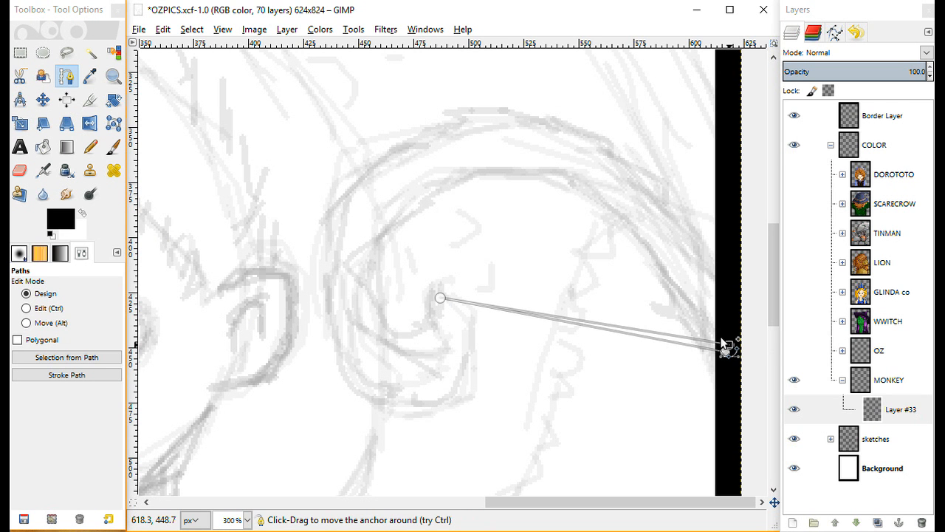
left_click_drag(722, 341, 716, 334)
Insert an anchor in the path's upper segment and place it on the crest of the tail's inner arch.
left_click(36, 310)
left_click(35, 310)
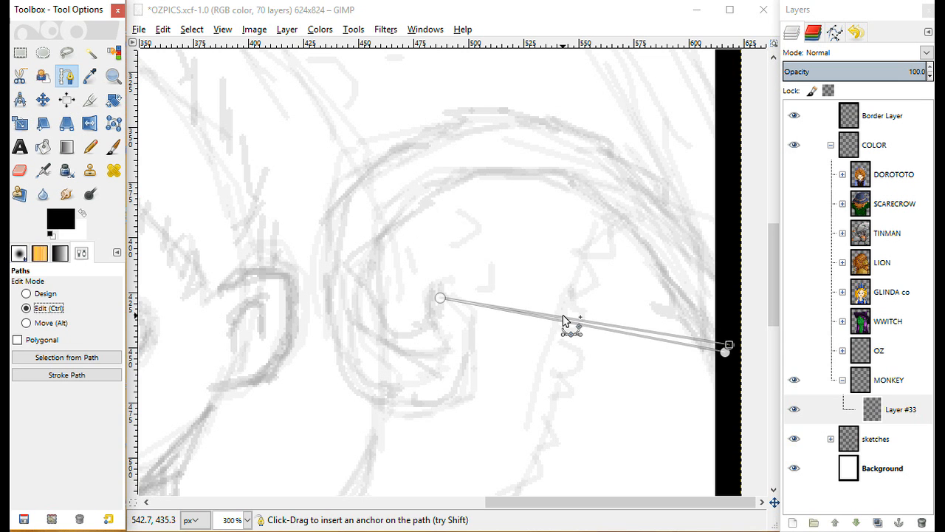
left_click_drag(564, 321, 499, 199)
mouse_move(567, 201)
left_mouse_down()
mouse_move(561, 184)
mouse_move(555, 190)
left_mouse_up()
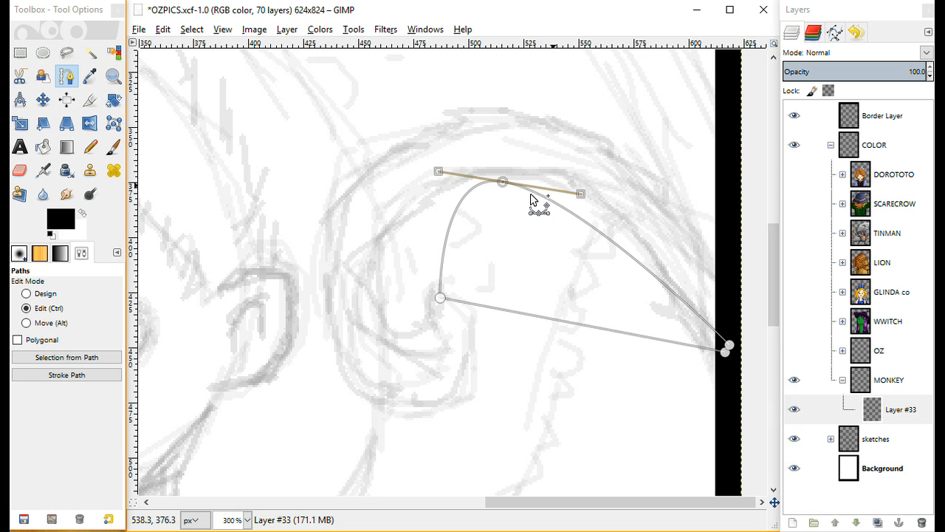
left_click(26, 293)
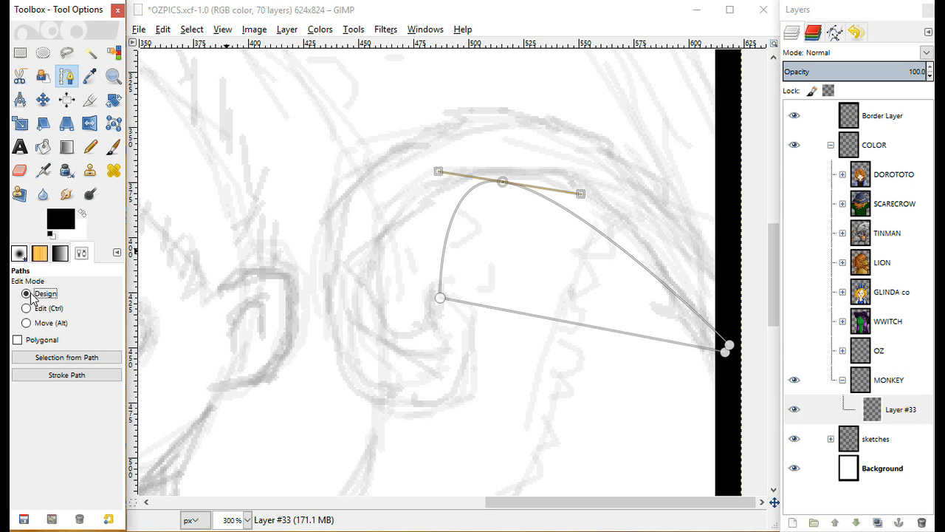
left_click(508, 186)
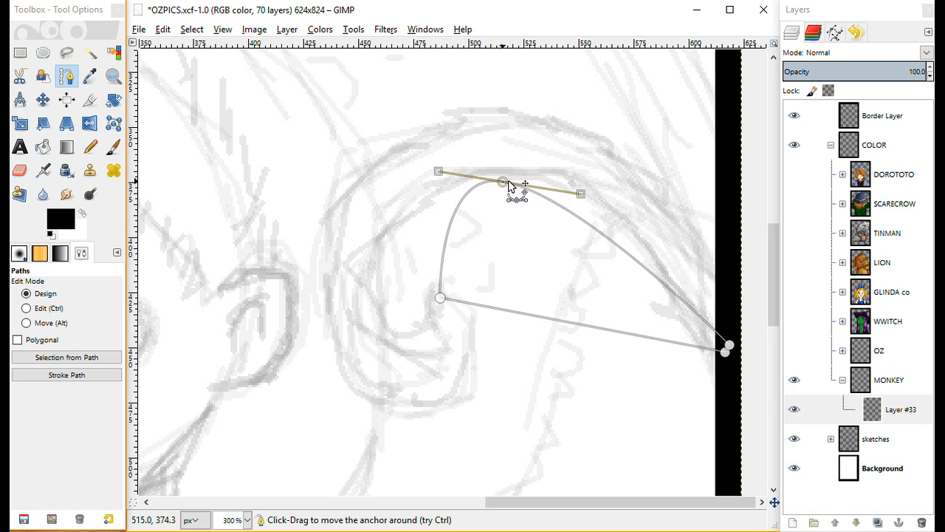
left_click_drag(508, 186, 544, 174)
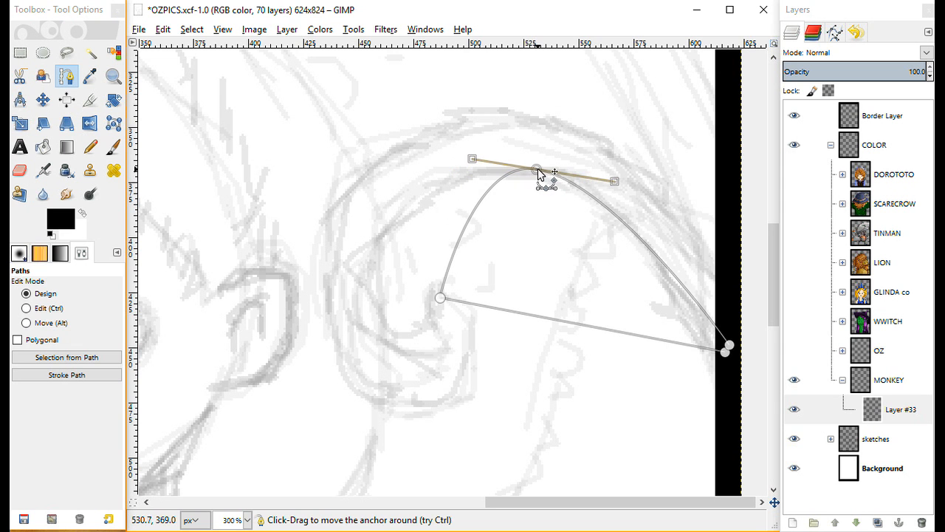
Bend the lower segment to the same arch crest with a new anchor, and stretch both crest anchors' curl-side handles around the tail.
left_click(37, 310)
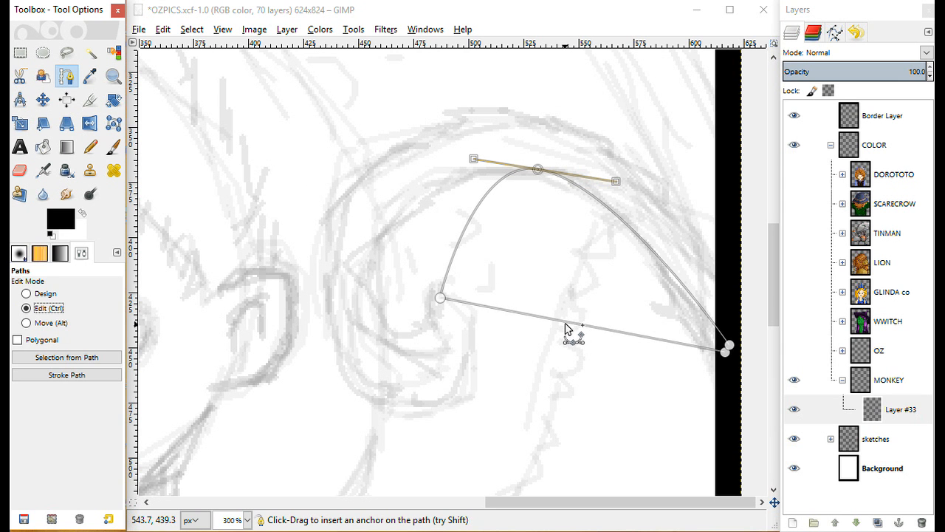
left_click_drag(564, 324, 542, 177)
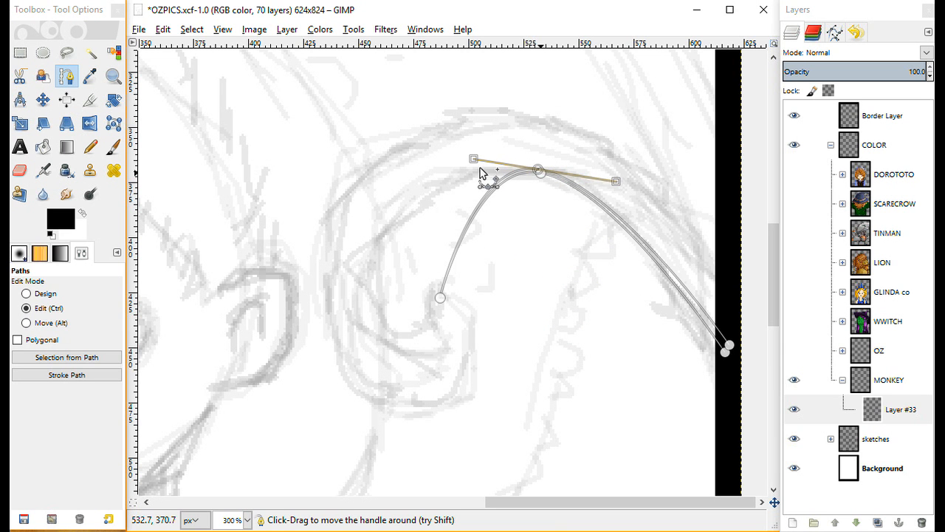
left_click_drag(477, 163, 401, 190)
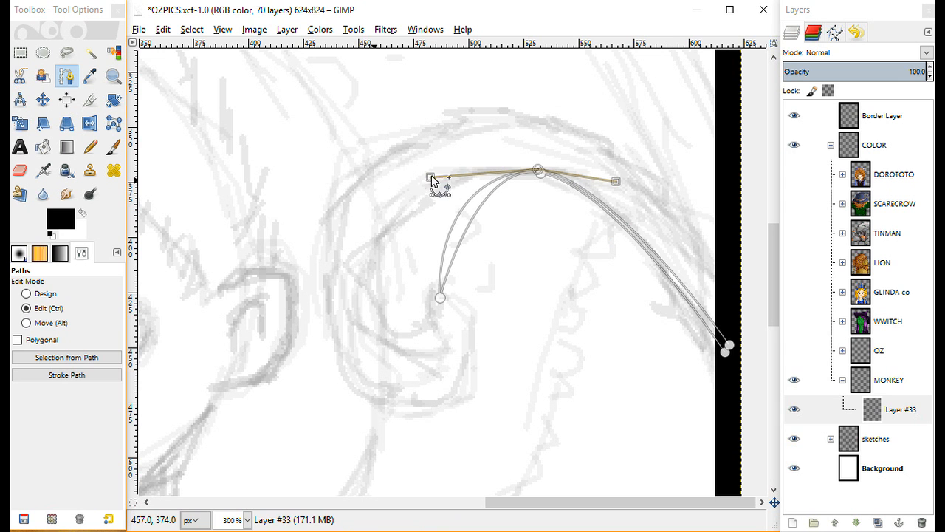
left_click_drag(414, 184, 367, 196)
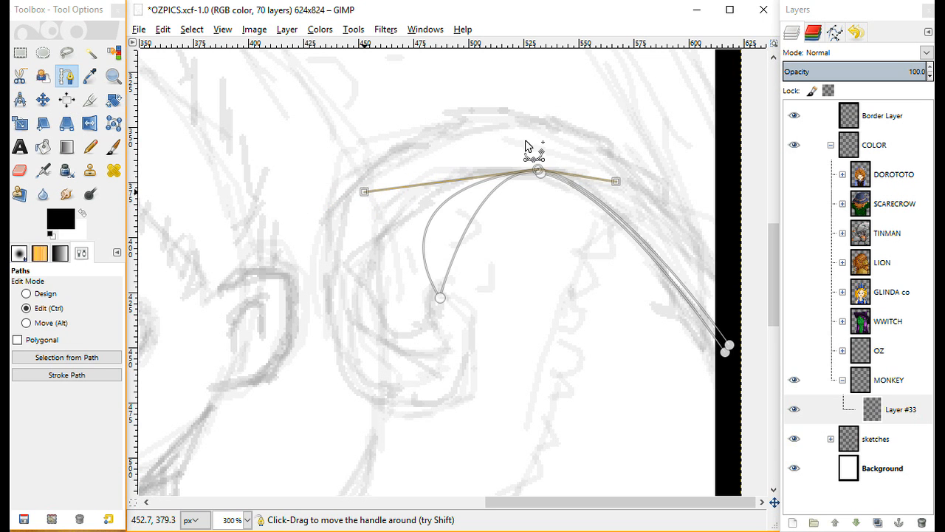
left_click(540, 175)
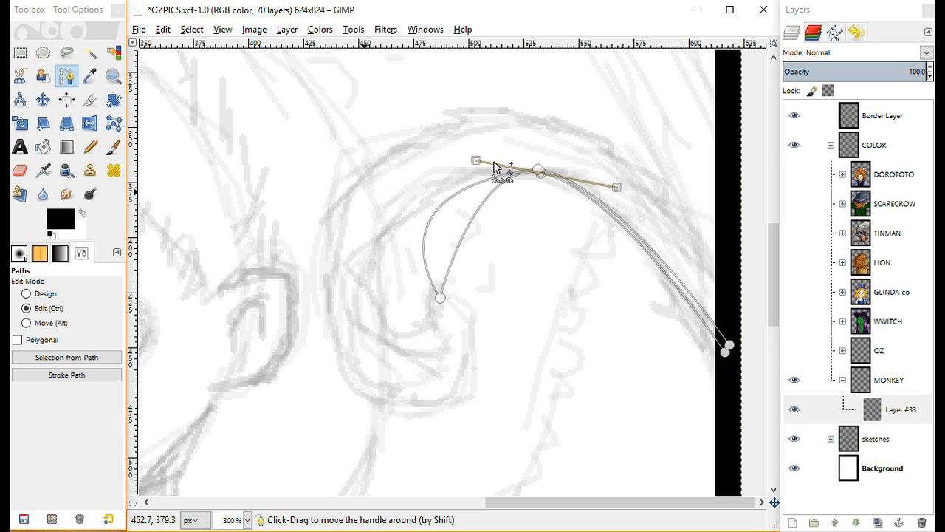
left_click_drag(476, 160, 371, 186)
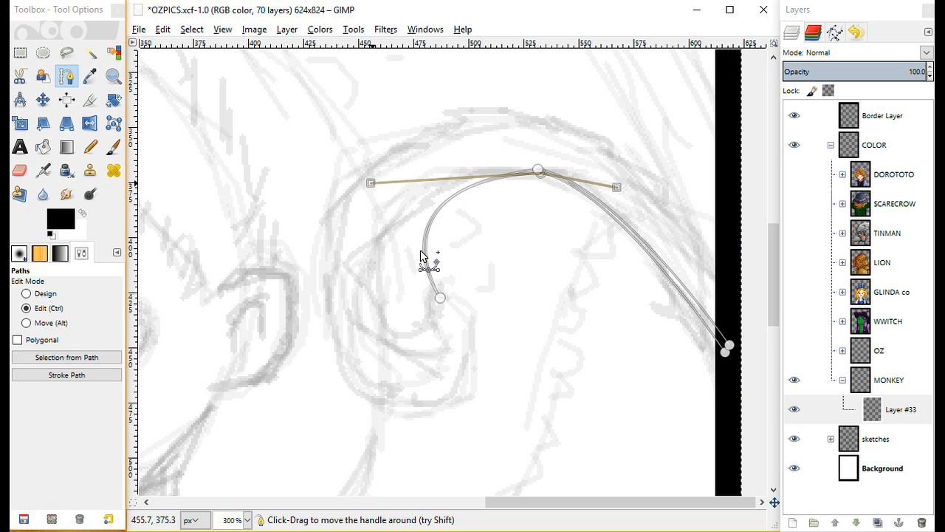
Fit one of the two curves to the tail's curl with new anchors at its inner side and lower bend, extending the side anchor's handle.
left_click_drag(424, 257, 397, 341)
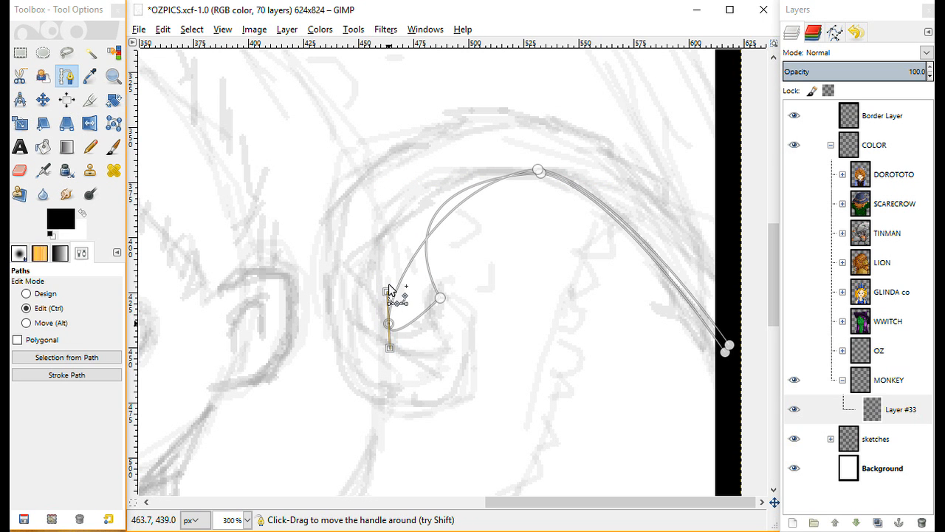
left_click_drag(387, 285, 370, 214)
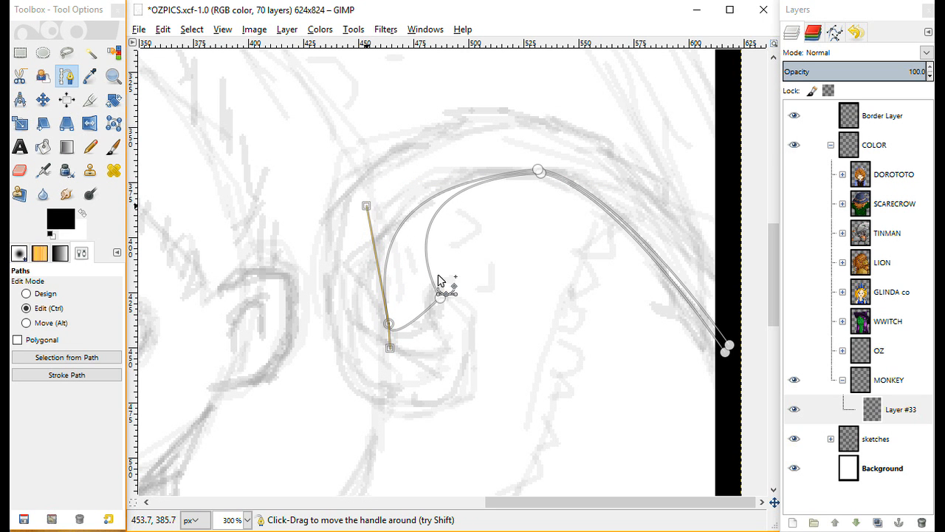
left_click_drag(428, 322, 433, 355)
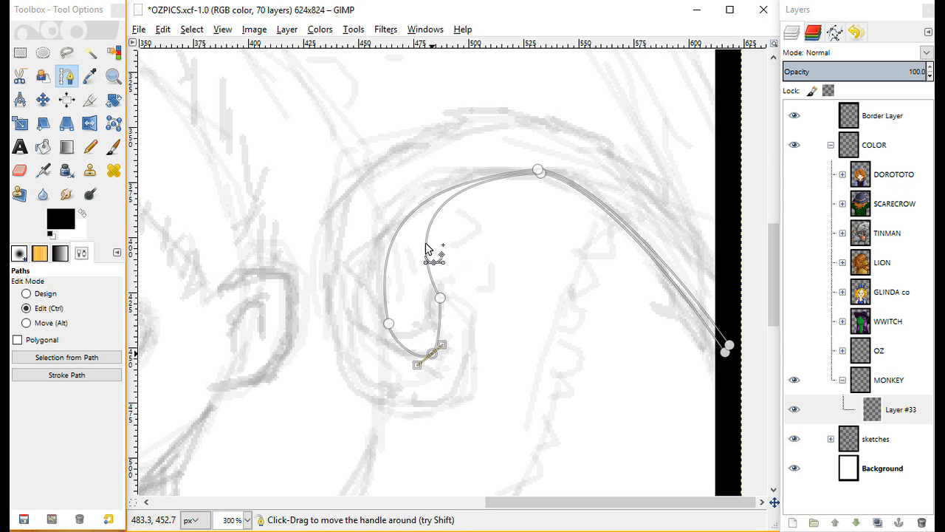
Fit the remaining curve to the same curl with matching side and bottom anchors, extending its side anchor's upper handle.
left_click_drag(428, 257, 397, 331)
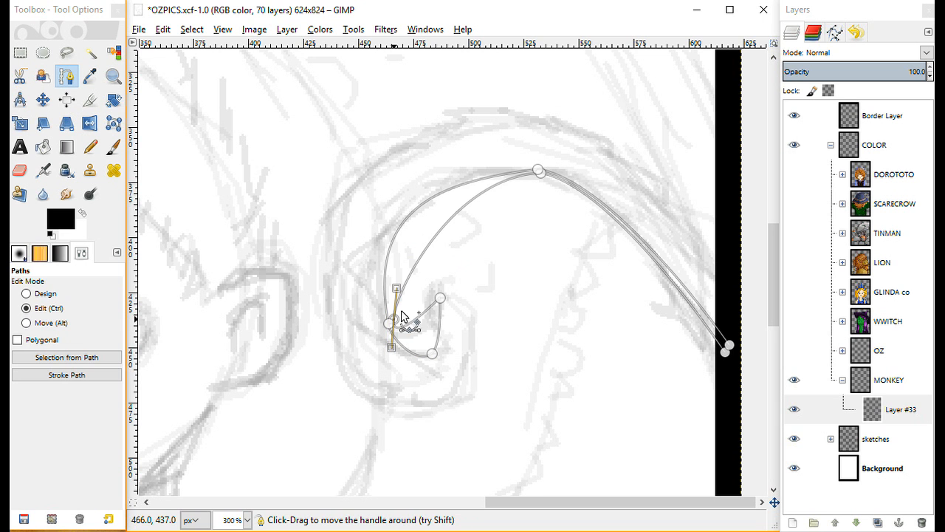
left_click_drag(397, 290, 366, 203)
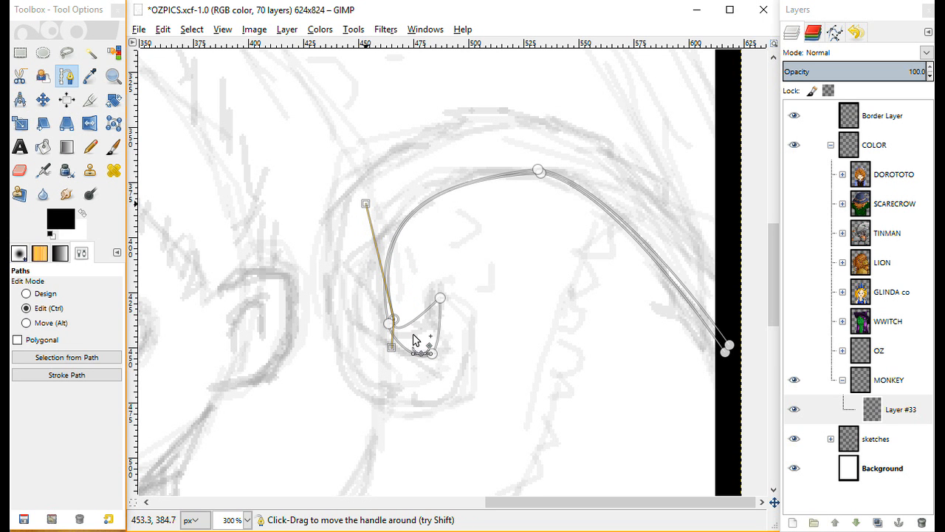
left_click_drag(413, 326, 428, 357)
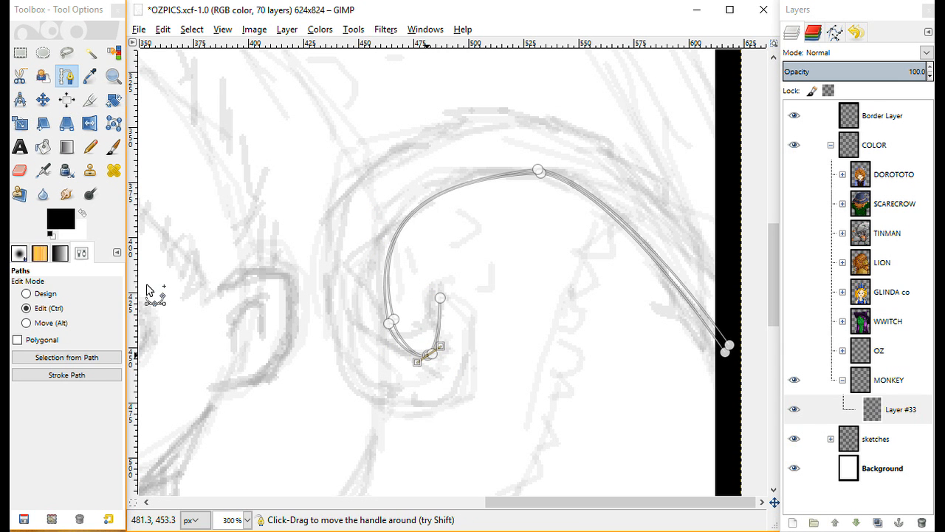
Move the paired anchors at the curl's side, arch crest and border closer together in Design mode so both curves align.
left_click(44, 295)
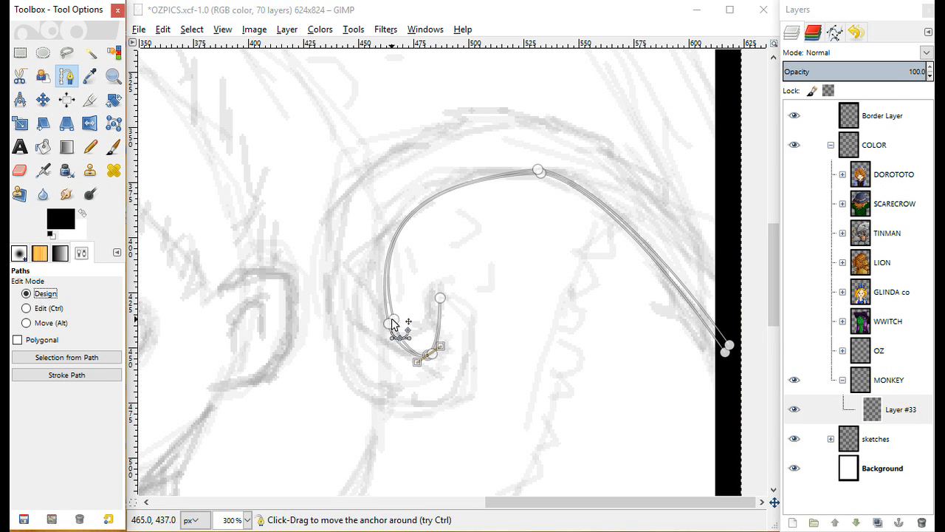
left_click_drag(393, 322, 391, 327)
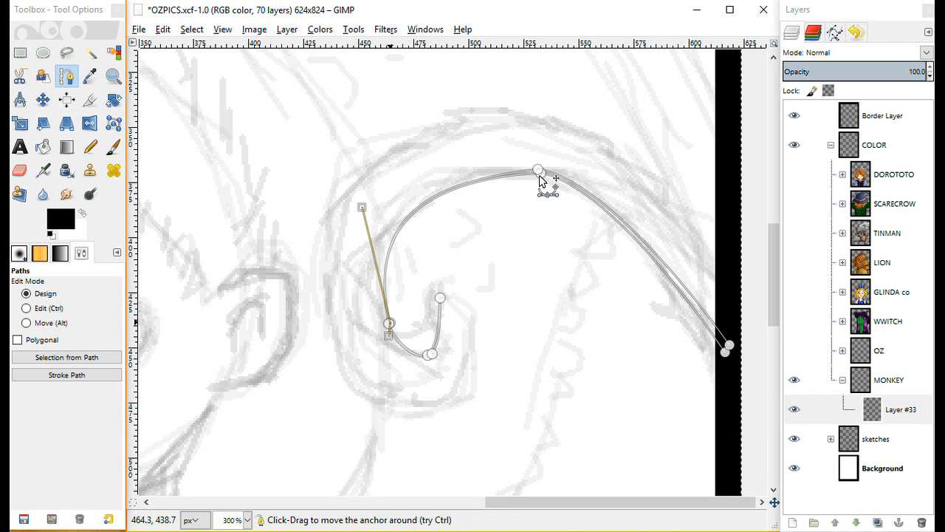
left_click_drag(539, 180, 533, 172)
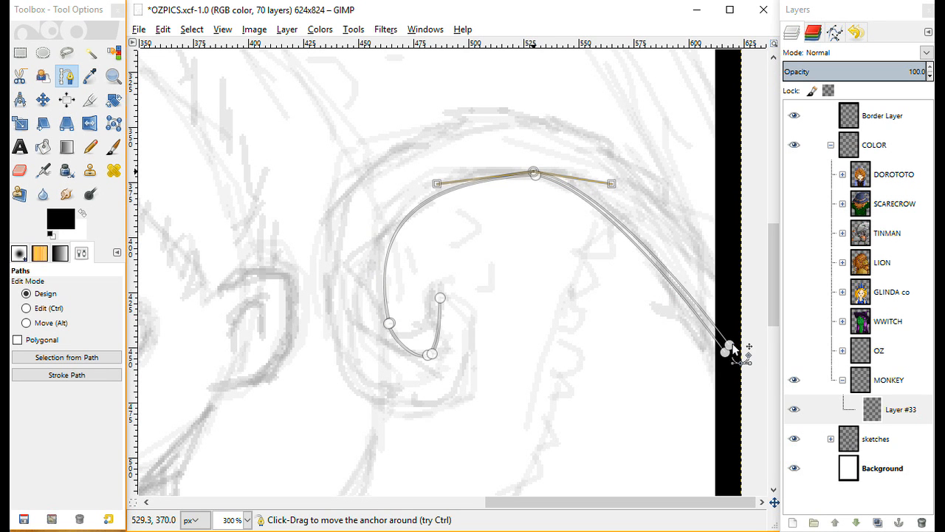
left_click_drag(733, 349, 725, 352)
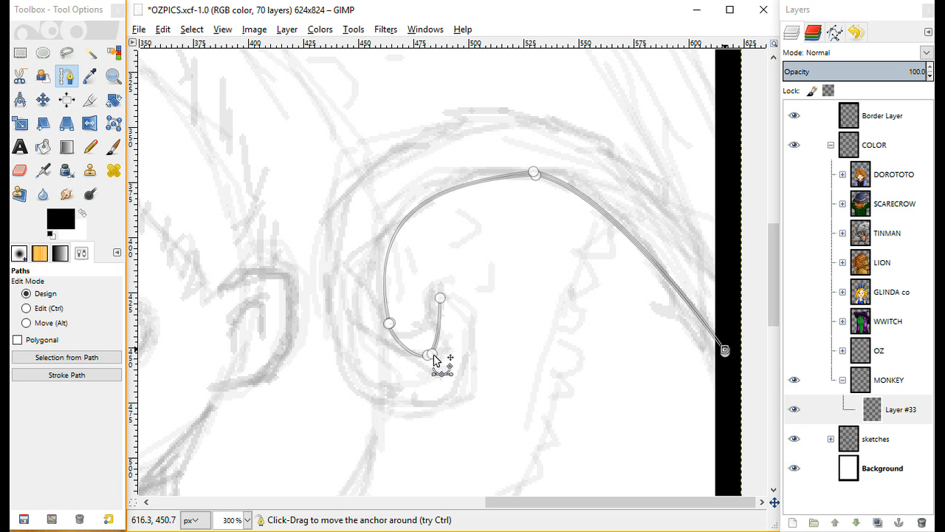
Round the inner end of the tail's curl with a new anchor near its tip and create a selection from the path.
mouse_move(416, 363)
left_mouse_down()
mouse_move(402, 377)
mouse_move(440, 356)
mouse_move(404, 377)
left_mouse_up()
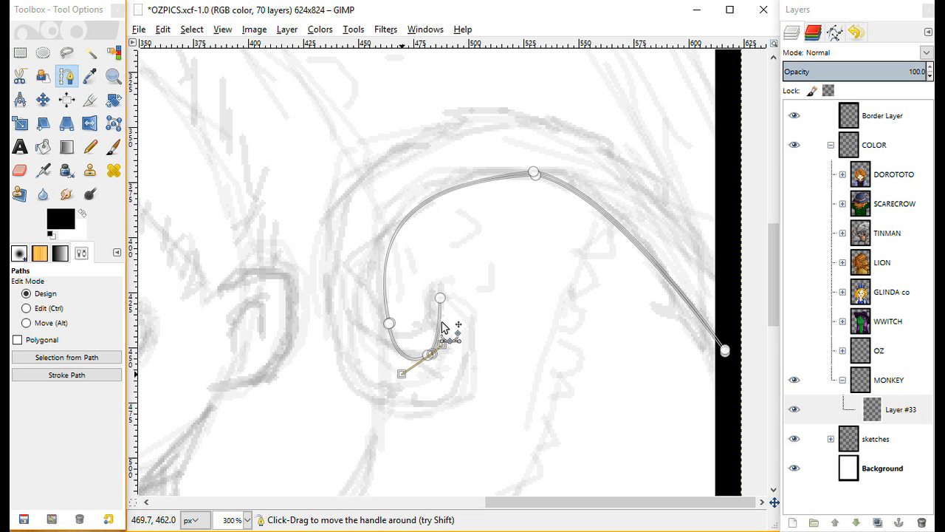
left_click(50, 308)
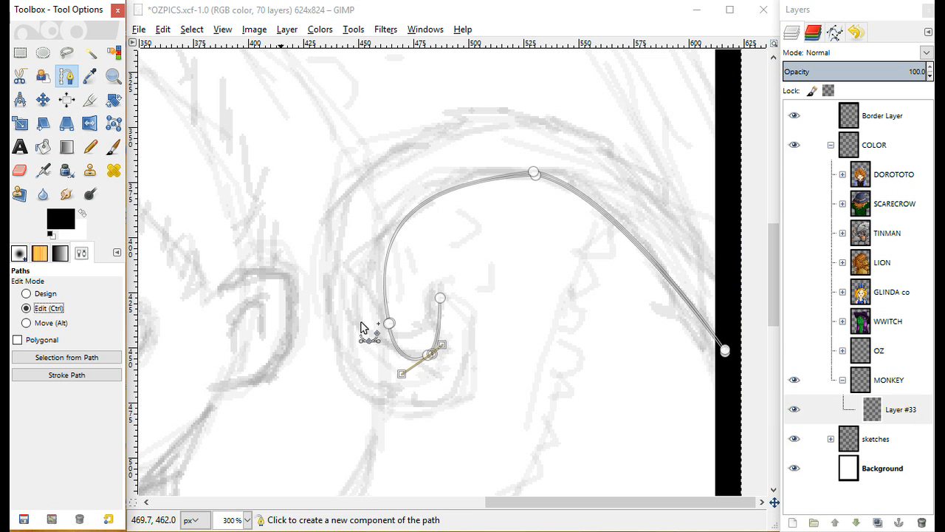
left_click_drag(443, 332, 448, 332)
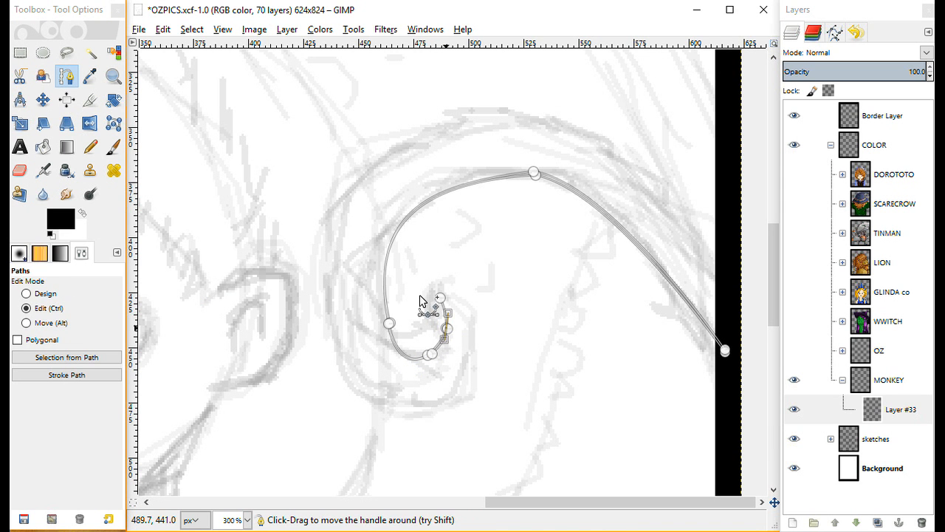
left_click(106, 359)
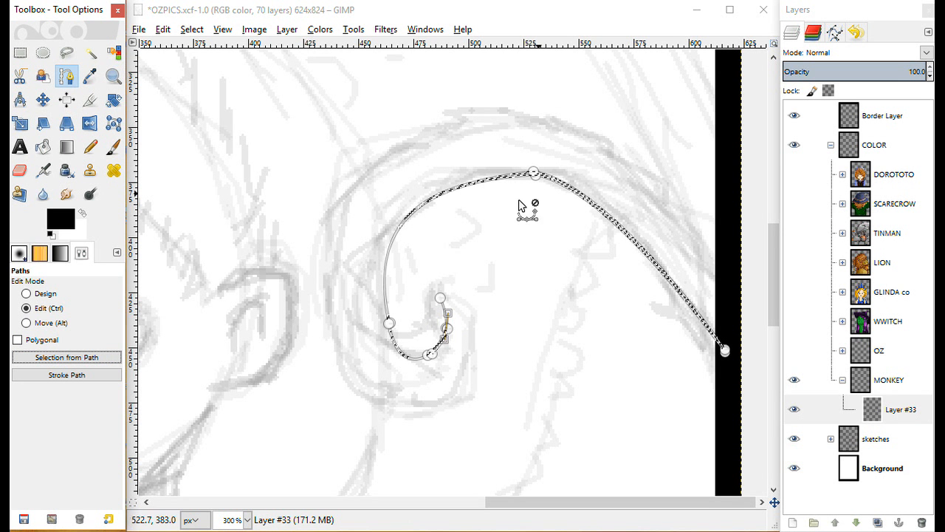
Bucket-fill the thin tail selection with the black foreground color.
left_click(113, 150)
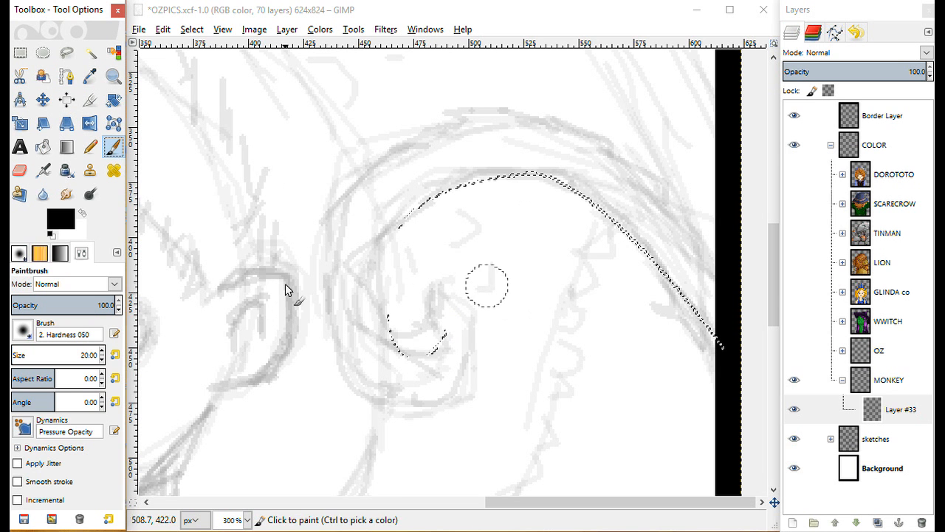
left_click(43, 147)
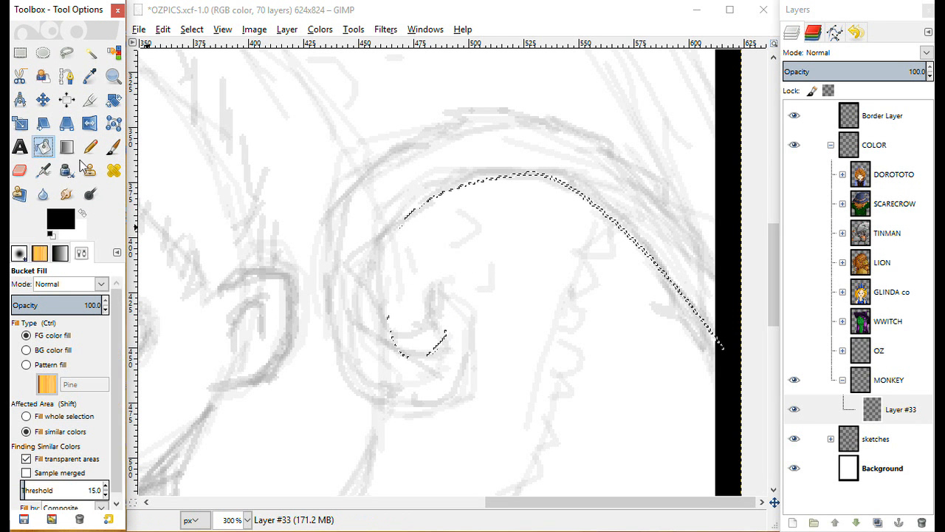
left_click(477, 185)
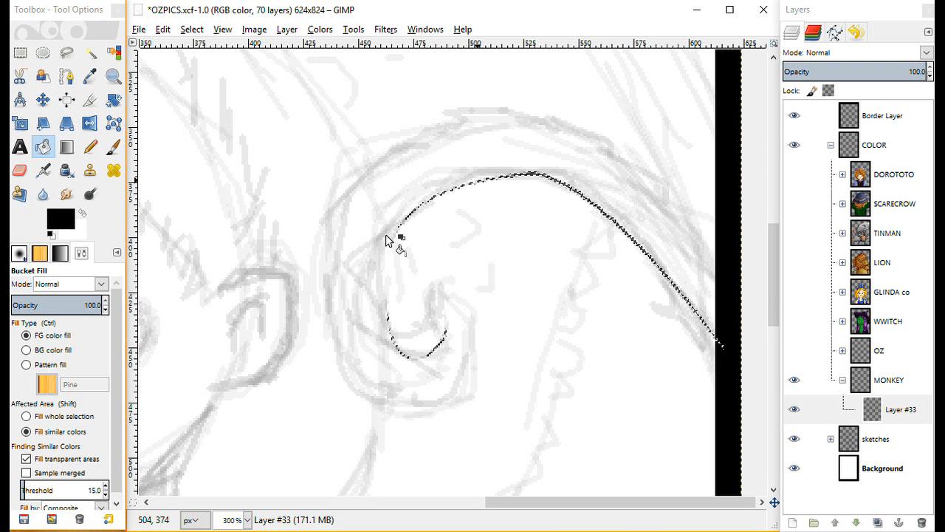
Paint the whole inner tail selection, from the border around the curl, black with the size 20 Paintbrush, and clear the selection.
left_click(113, 146)
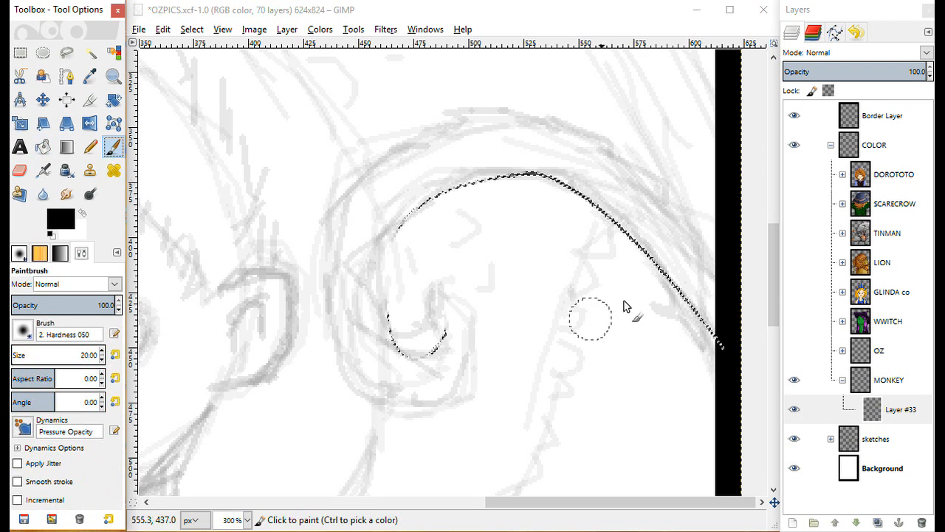
left_click_drag(703, 314, 739, 362)
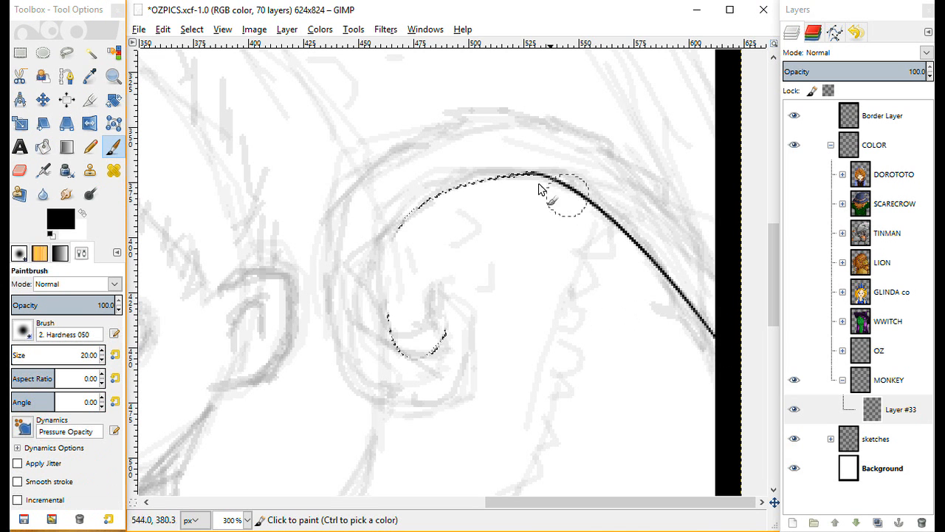
left_click_drag(437, 355, 459, 336)
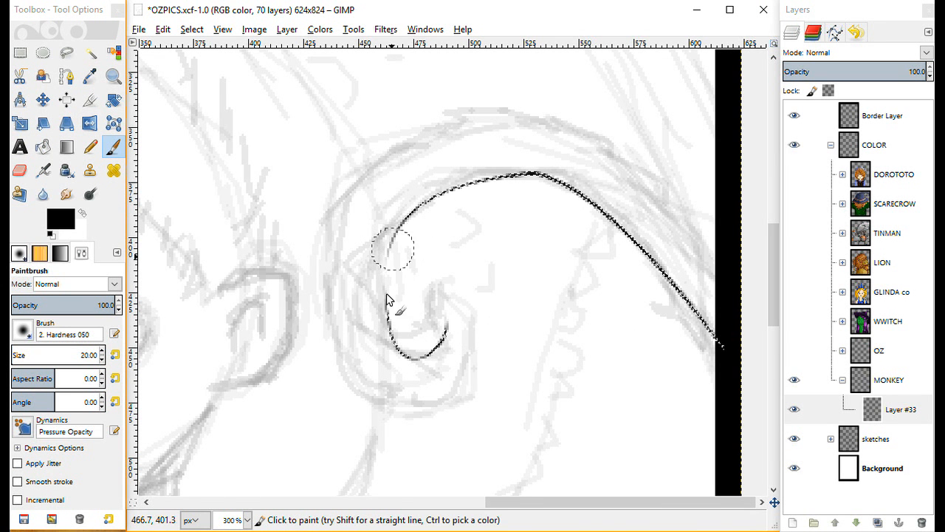
left_click_drag(392, 249, 389, 307)
left_click_drag(389, 254, 379, 317)
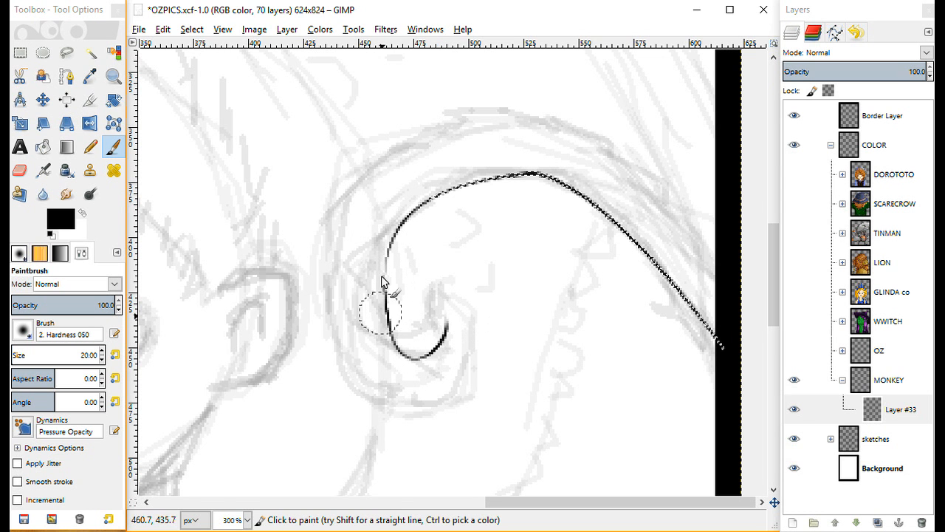
mouse_move(389, 248)
left_mouse_down()
mouse_move(527, 168)
mouse_move(548, 171)
left_mouse_up()
left_click_drag(650, 255, 718, 341)
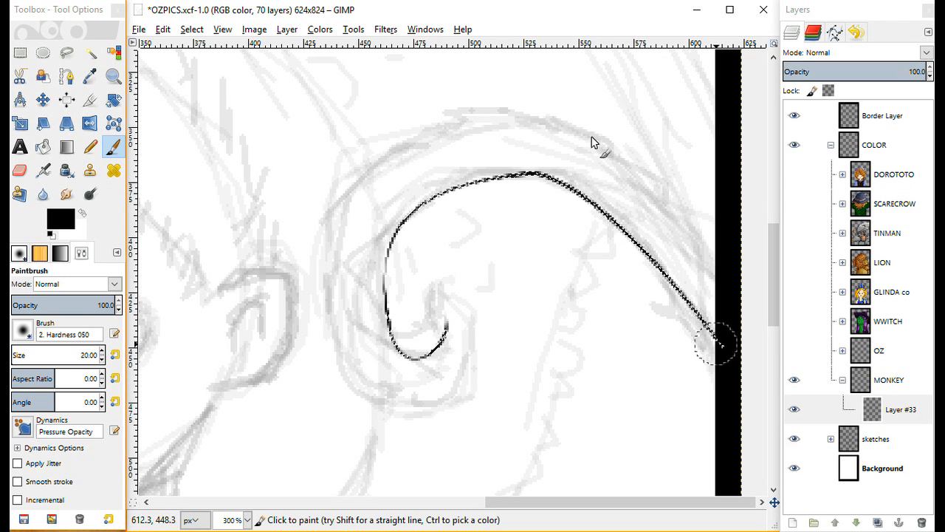
left_click(192, 30)
left_click(209, 65)
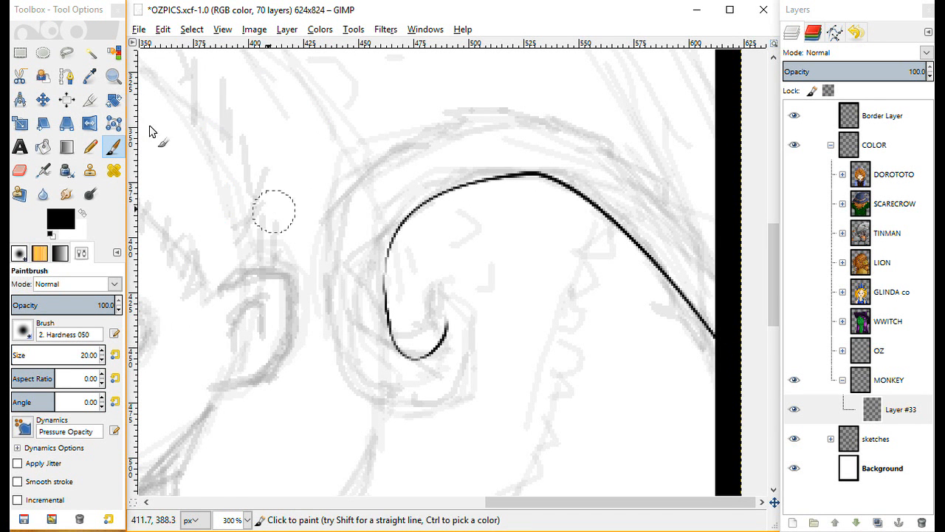
Start a new out-and-back path for the tail's outer edge, from the black border to the curl's outer side and back.
left_click(67, 76)
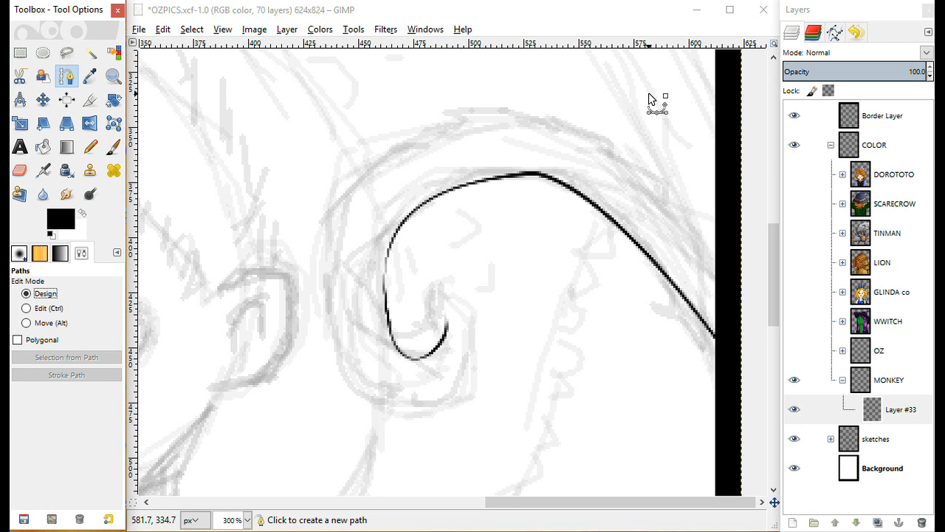
left_click(722, 249)
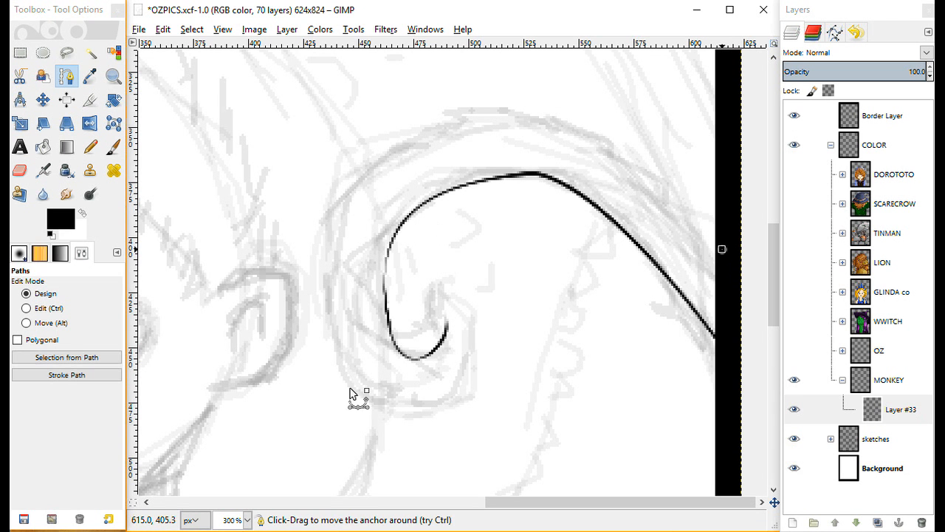
left_click(337, 252)
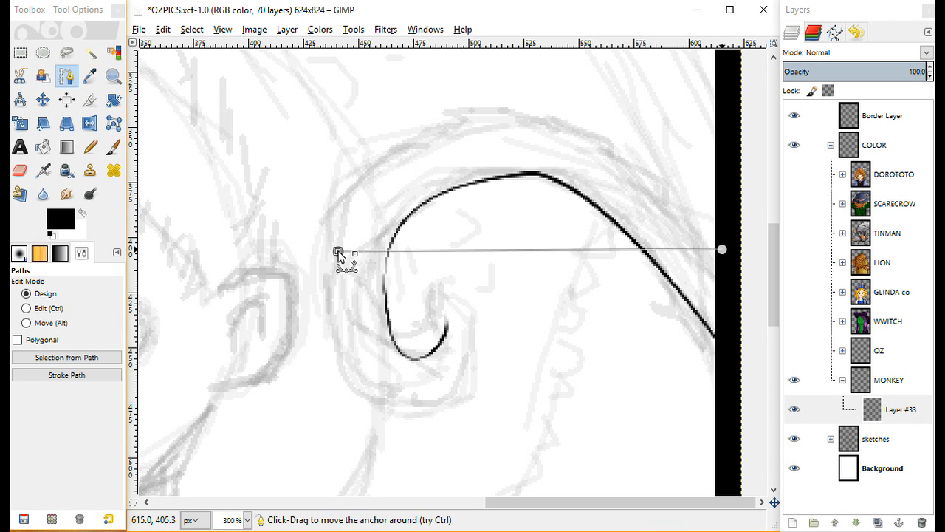
left_click(729, 245)
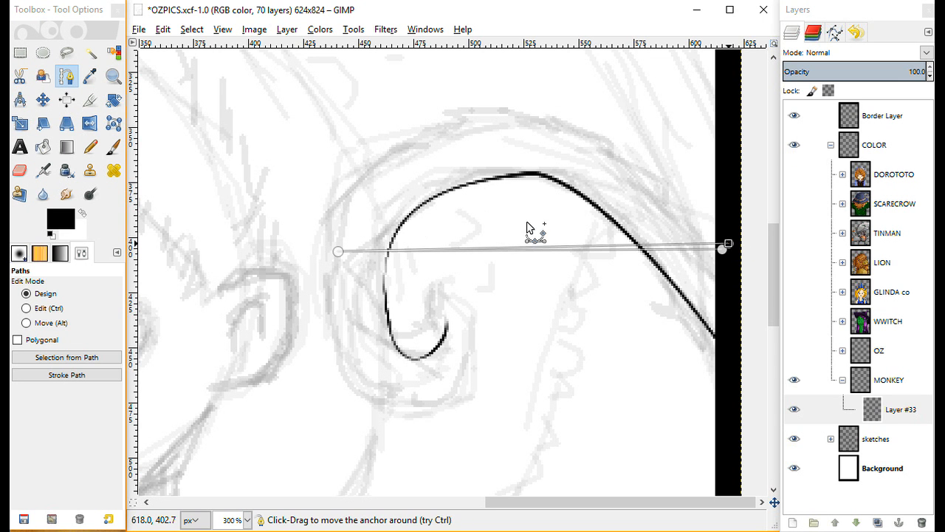
Bend both outer-edge segments up to the crest of the tail's outer arch with a new anchor on each.
left_click(59, 312)
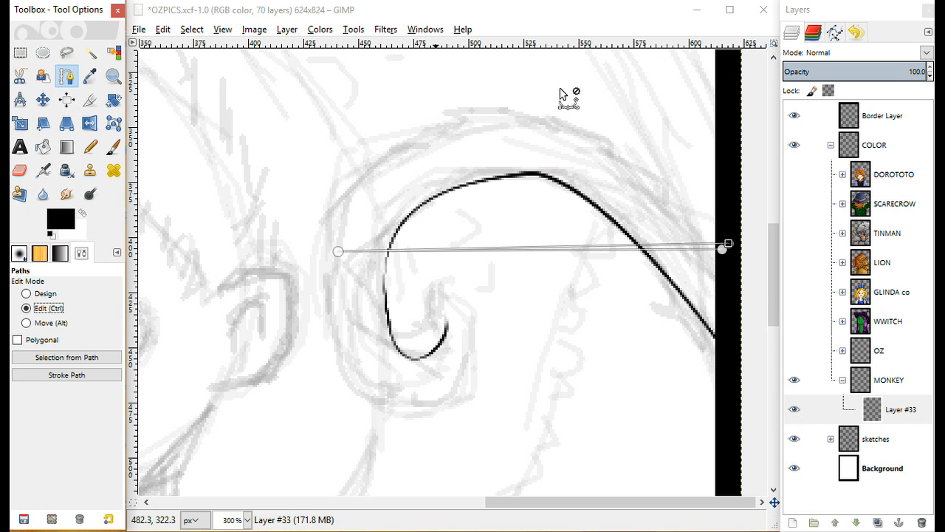
left_click_drag(530, 251, 498, 104)
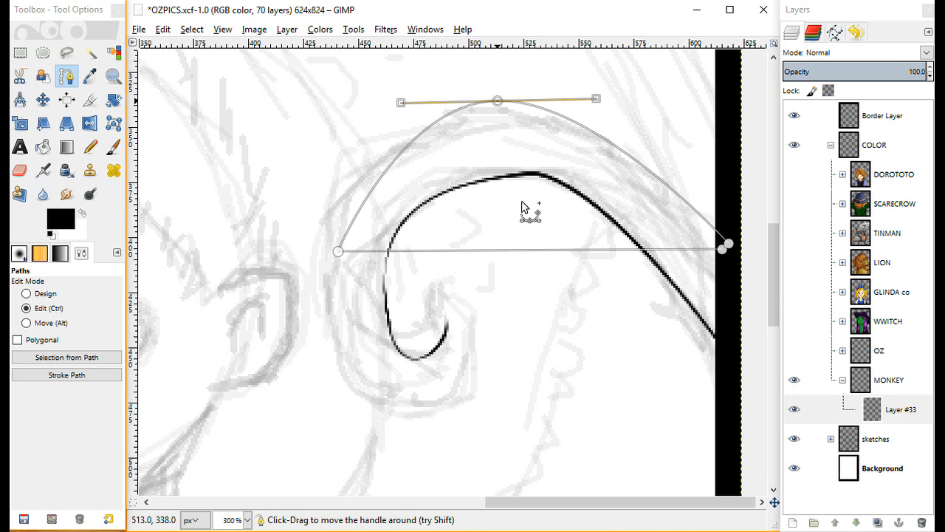
left_click_drag(530, 253, 501, 109)
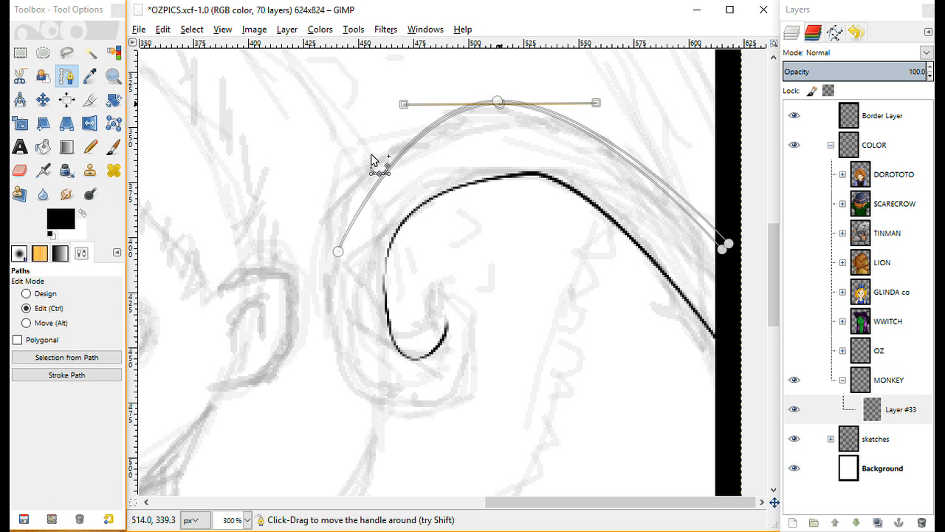
Move the arch's curl-side end anchor up along the sketched tail and bring the two border anchors together in Design mode.
left_click(58, 292)
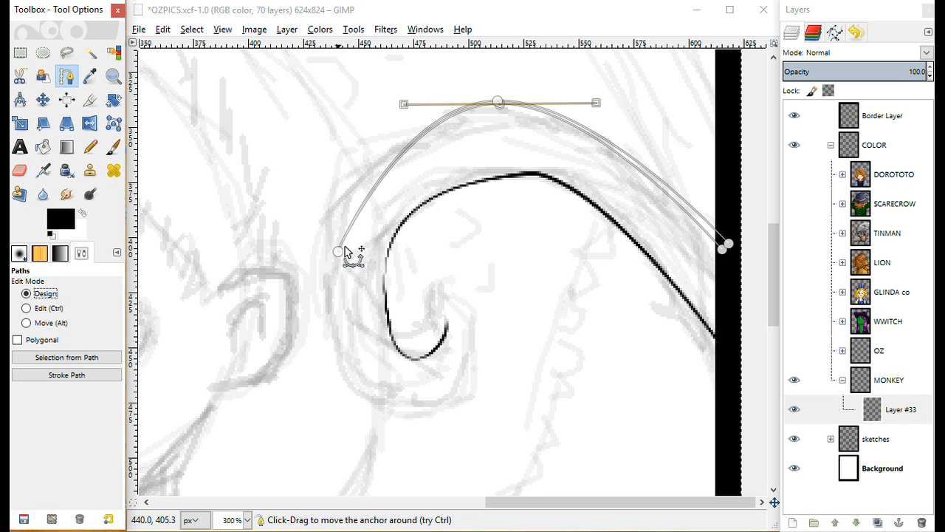
left_click_drag(337, 250, 344, 197)
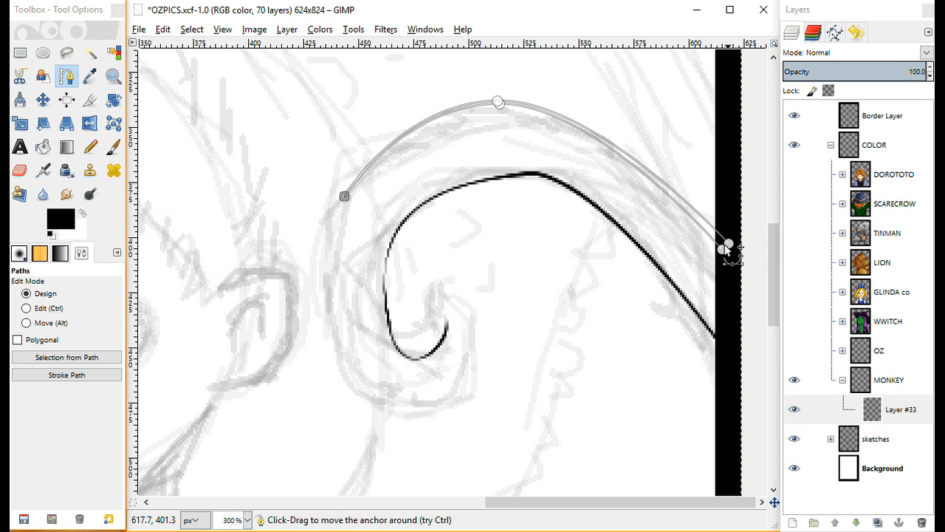
left_click_drag(722, 251, 731, 252)
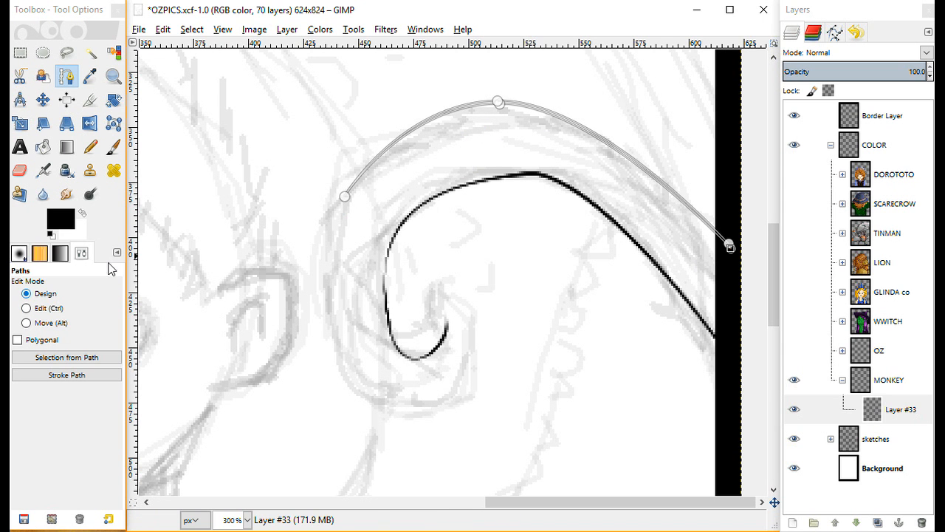
left_click(730, 248)
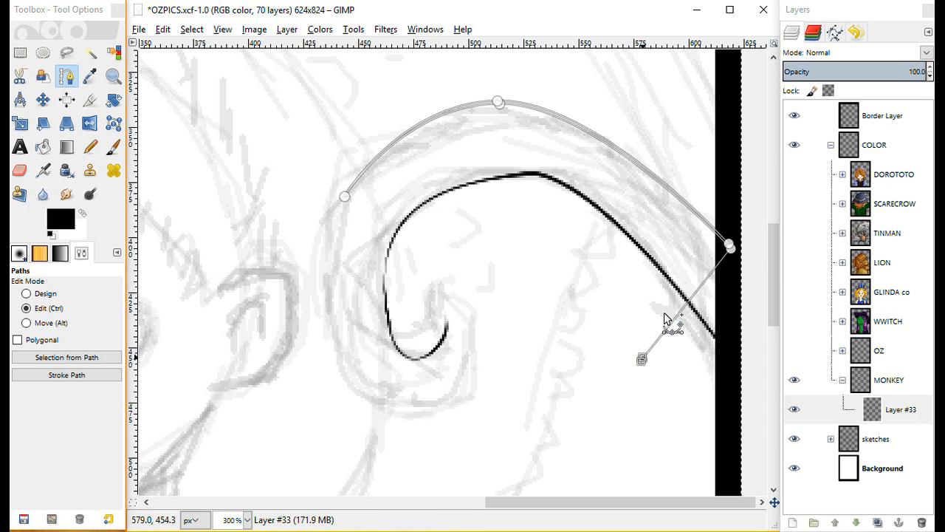
key("ctrl+z")
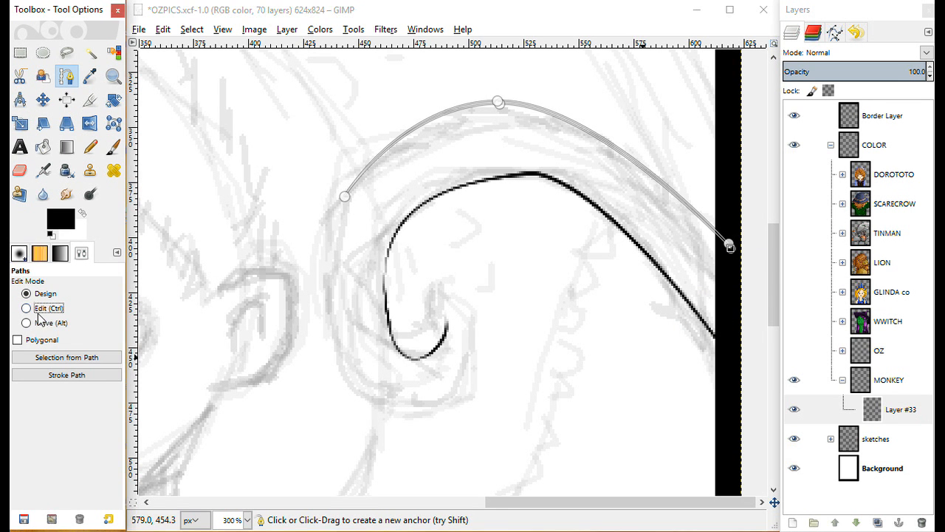
key("ctrl")
left_click(500, 104)
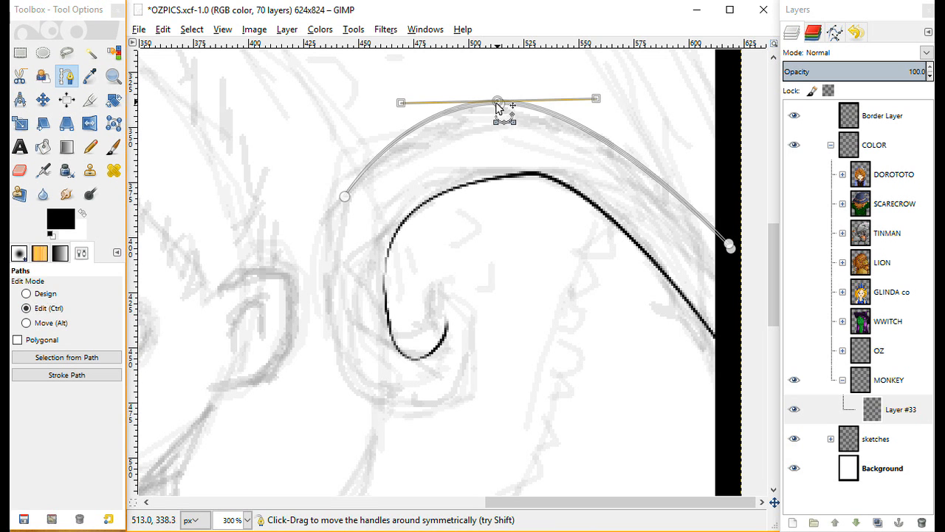
Add a second out-and-back path component from the curl's outer bottom up to the arch's curl-side end and back.
left_click(41, 294)
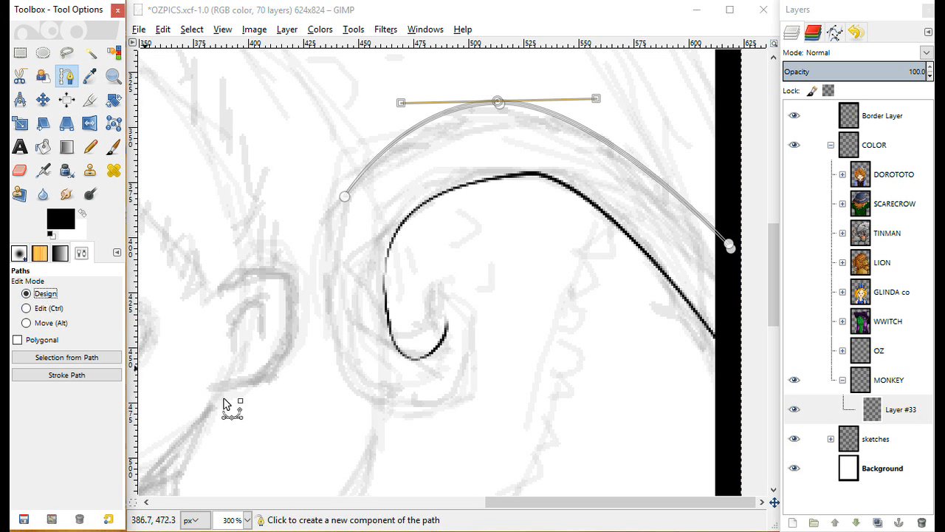
left_click(441, 406)
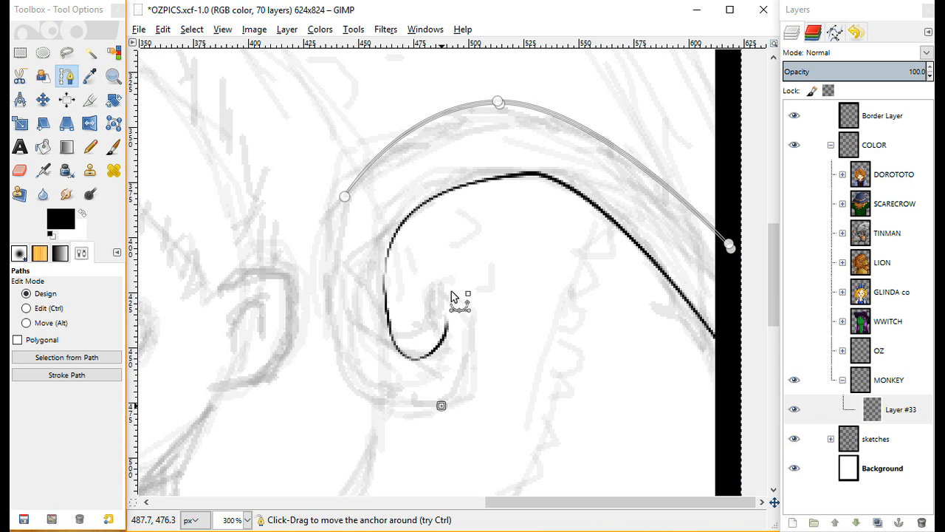
left_click(344, 196)
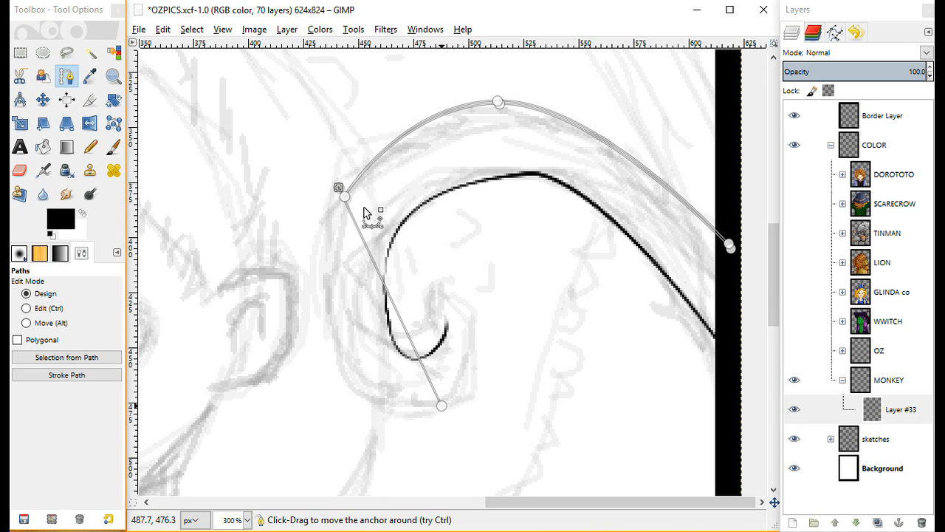
left_click(449, 409)
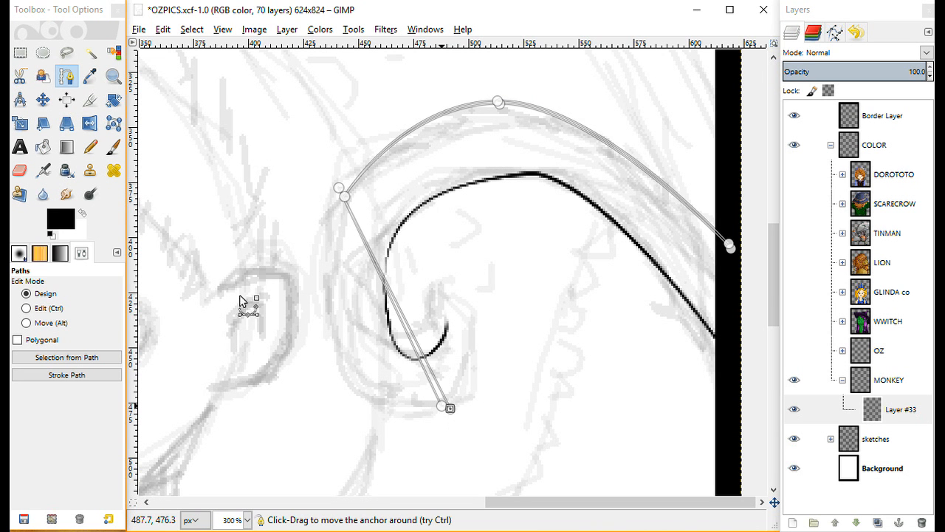
Bend both segments of the second component outward around the curl with new anchors and adjust its upper end against the arch's end.
left_click(63, 310)
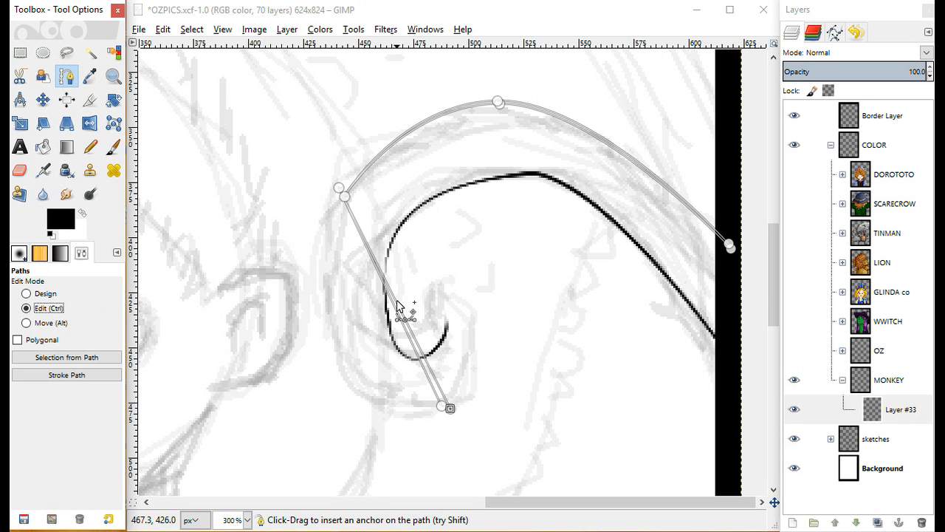
left_click_drag(396, 316, 337, 375)
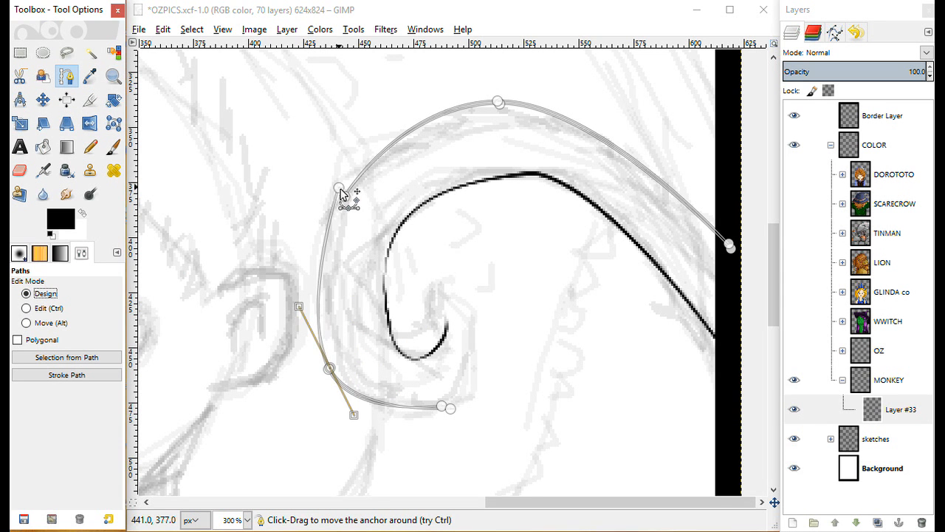
left_click_drag(346, 195, 353, 185)
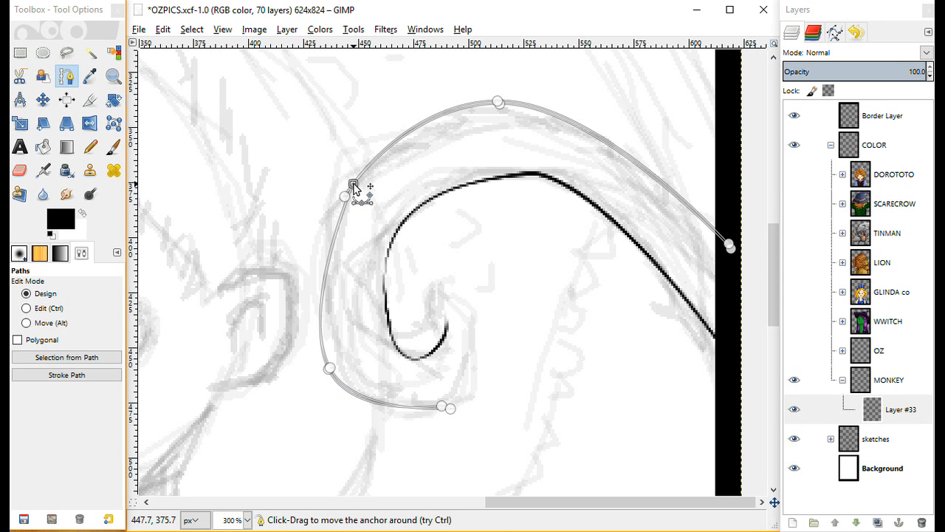
left_click(327, 370)
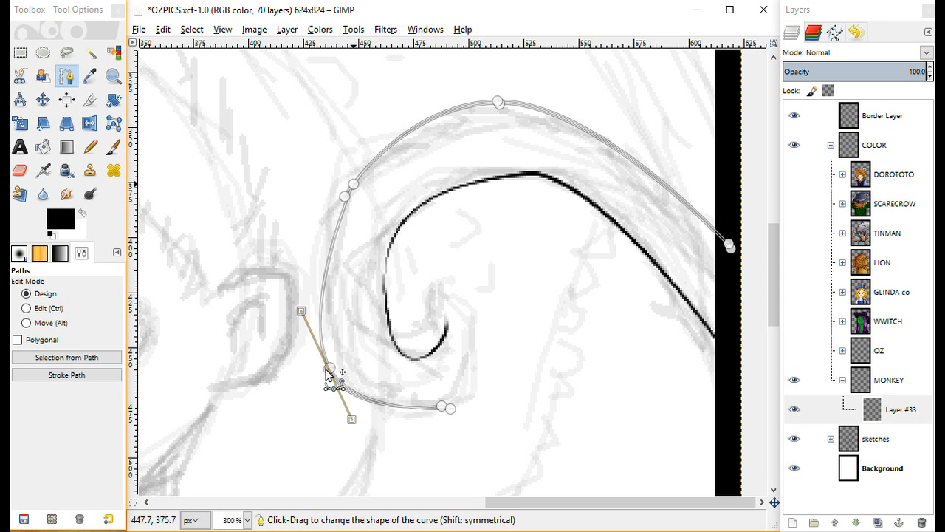
left_click_drag(322, 373, 324, 374)
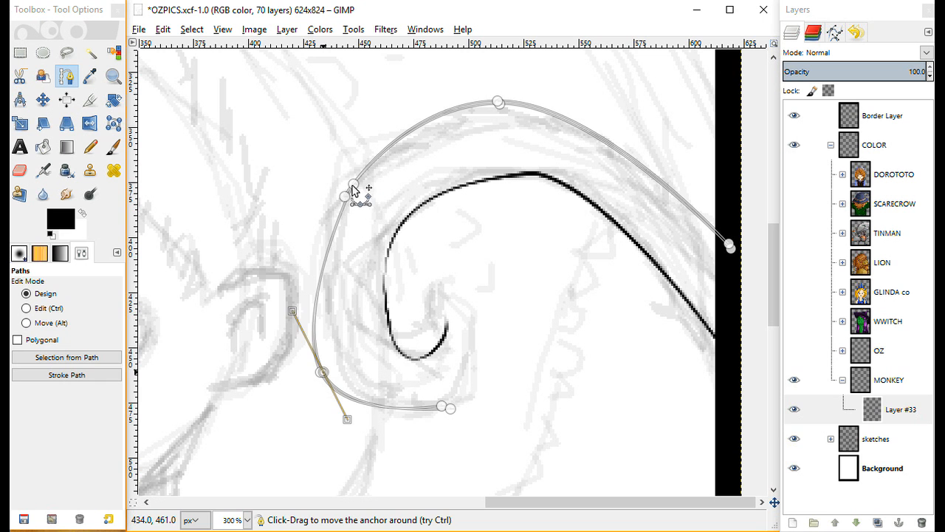
left_click_drag(353, 185, 347, 194)
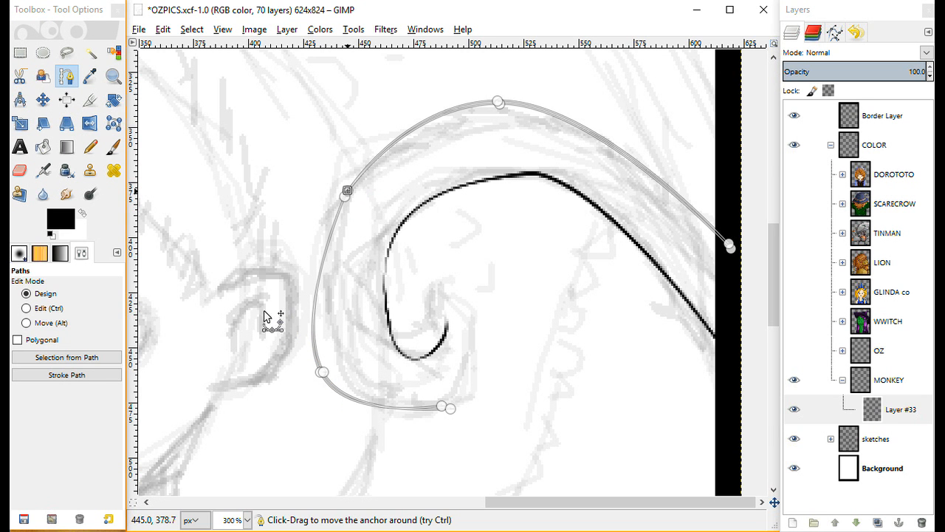
Move the component's lower end anchors up along the sketch and bow both segments down with new anchors at the curl's bottom.
left_click(442, 407)
left_click_drag(444, 407, 455, 392)
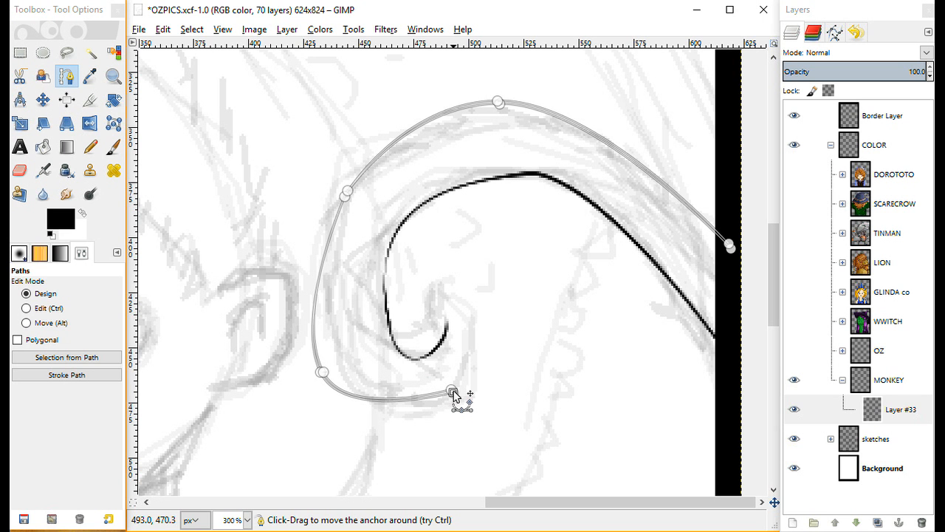
left_click(63, 313)
left_click_drag(400, 406, 397, 418)
left_click_drag(398, 413, 397, 417)
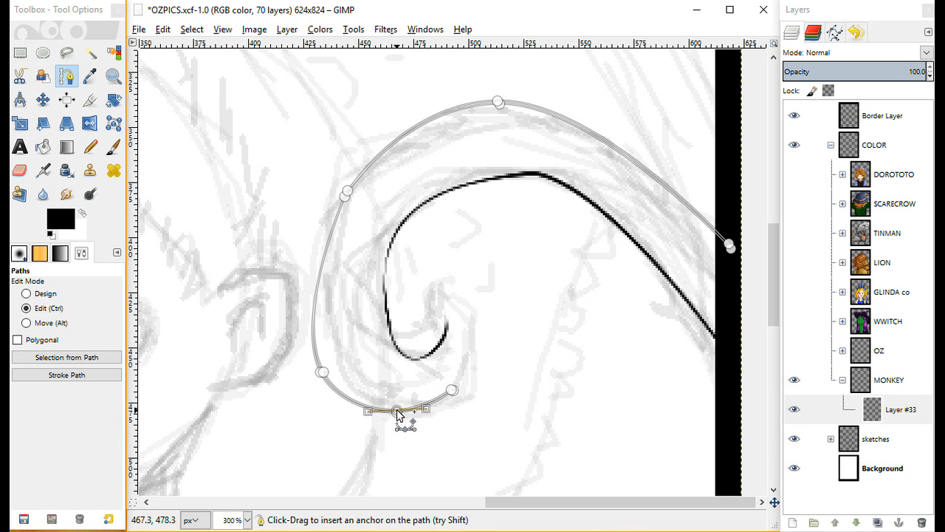
Add a third out-and-back path component in Design mode, from the inner line's end to the curl's outer bottom and back.
left_click(45, 294)
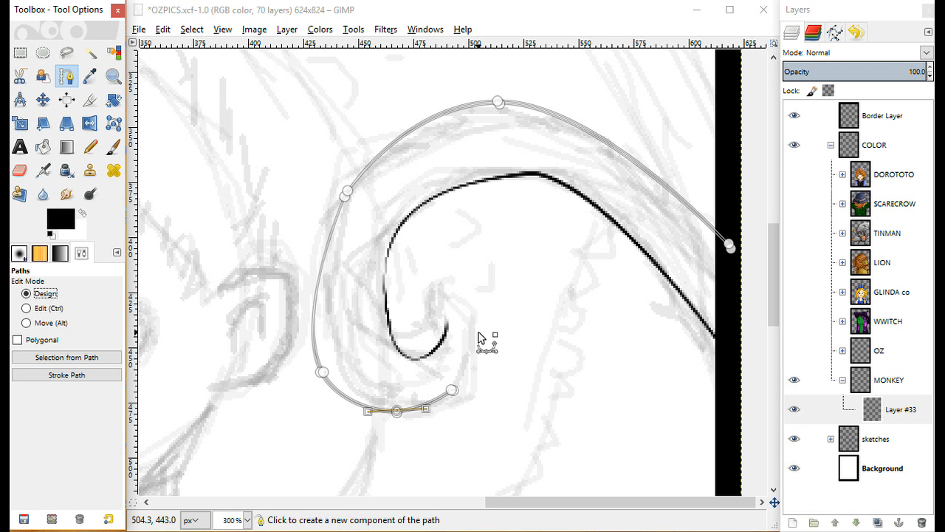
left_click(445, 326)
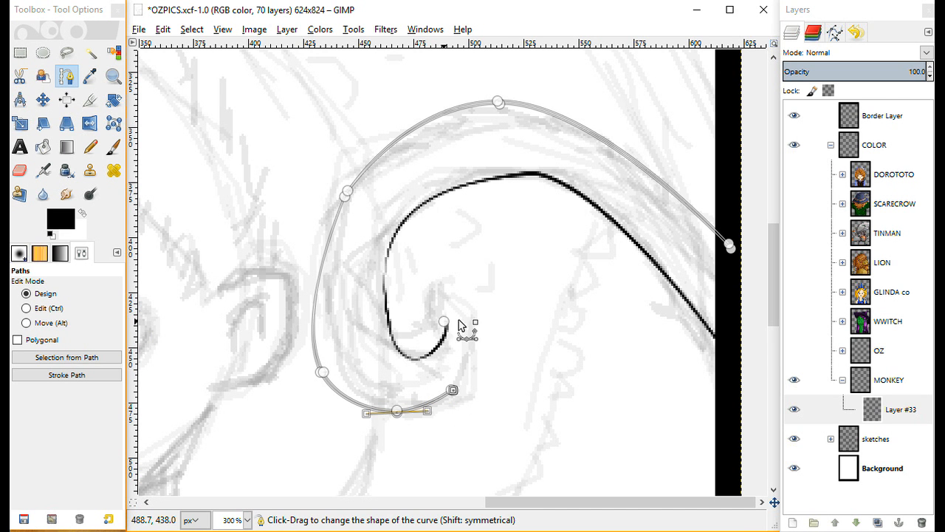
key("ctrl+z")
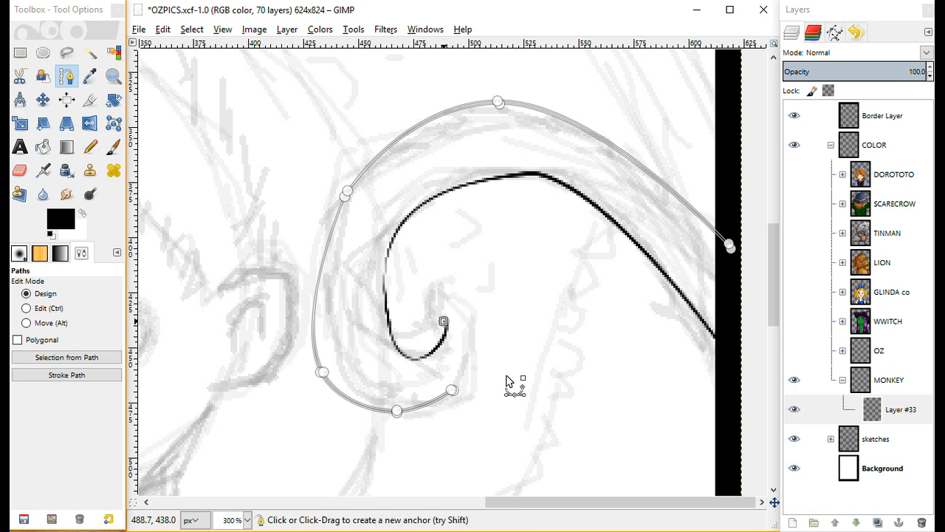
left_click(461, 411)
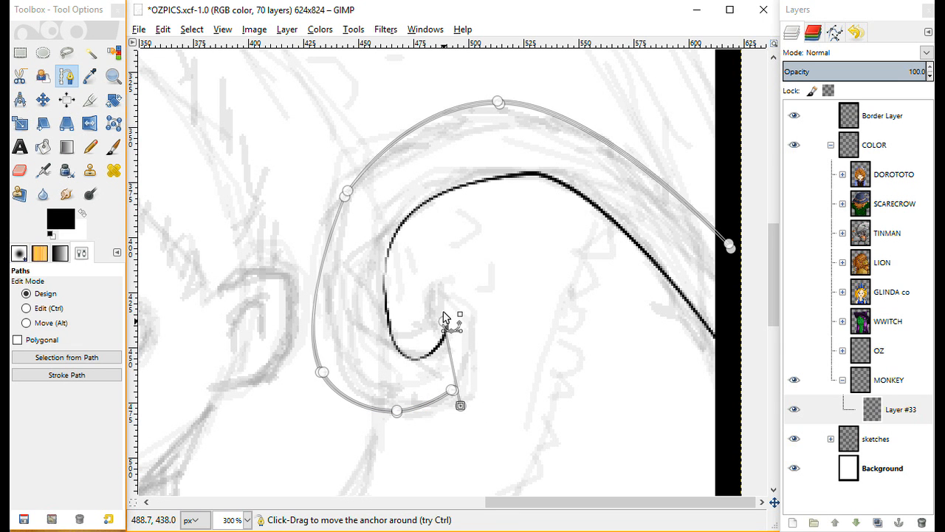
left_click_drag(443, 321, 439, 316)
Bend the third component's segments around the tail's tip and the curl's inner and outer sides with new anchors.
left_click(65, 310)
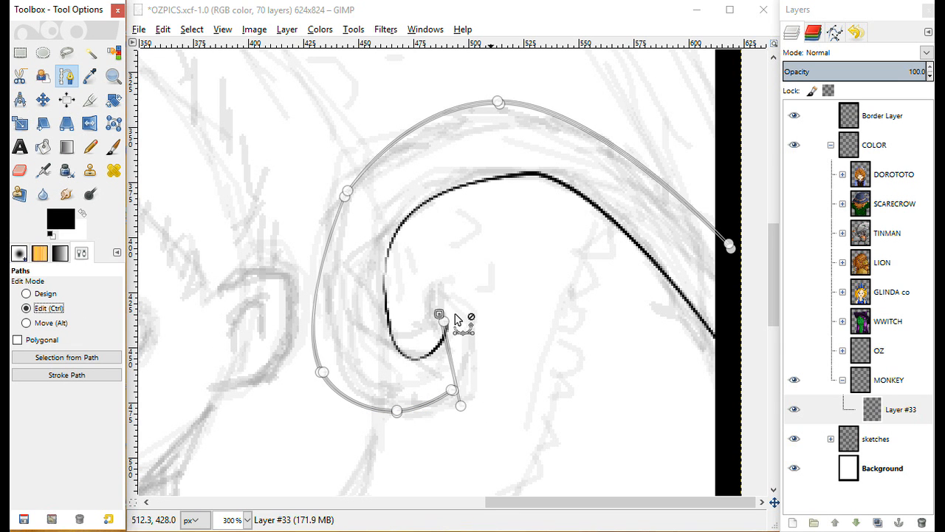
left_click_drag(460, 316, 501, 271)
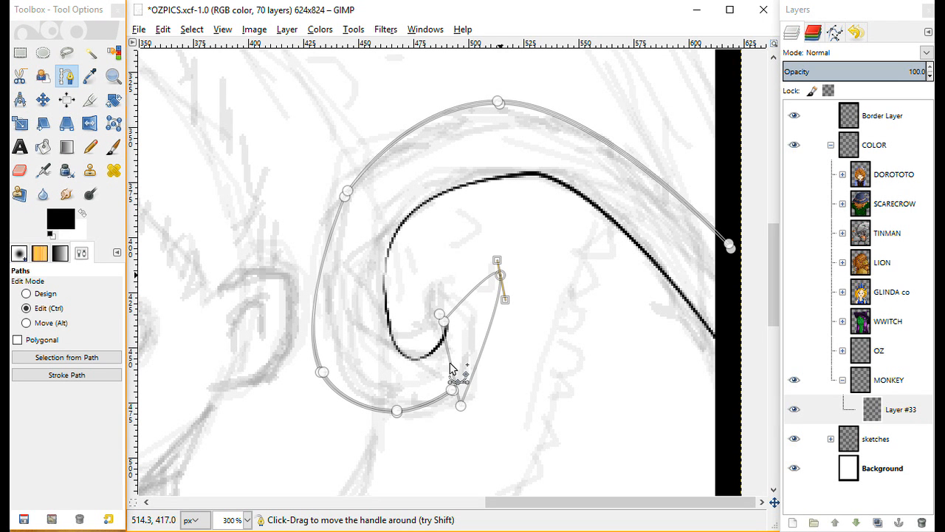
left_click_drag(452, 368, 435, 247)
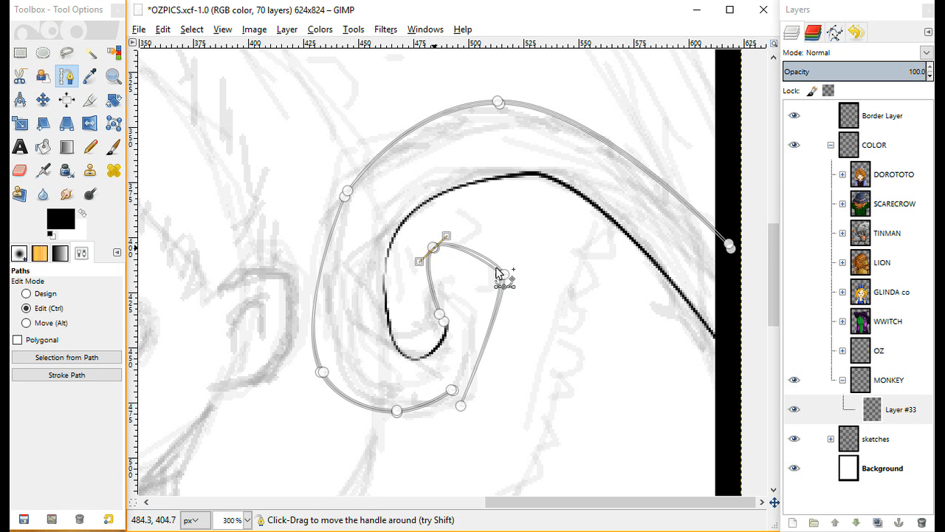
left_click_drag(496, 334, 508, 346)
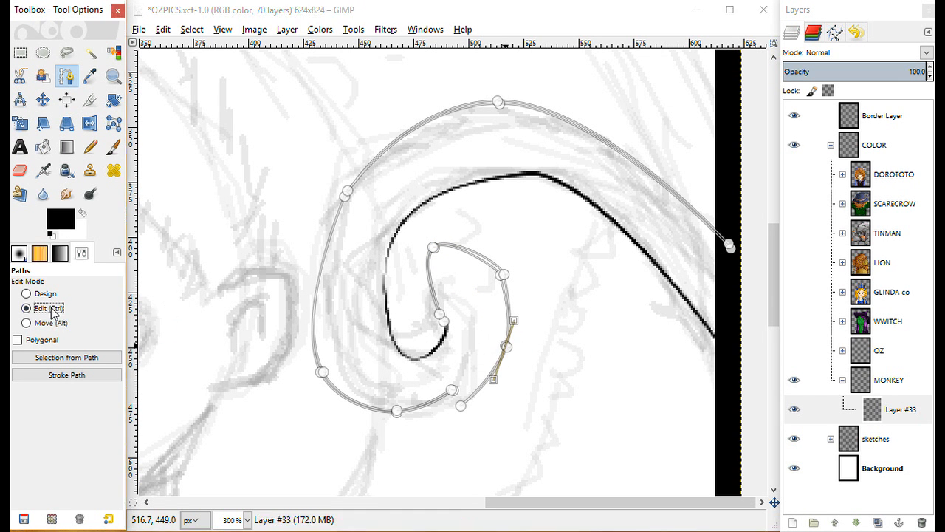
Join the third component's lower end to the anchor at the curl's bottom in Design mode and pull its outer-side anchors inward.
left_click(458, 406)
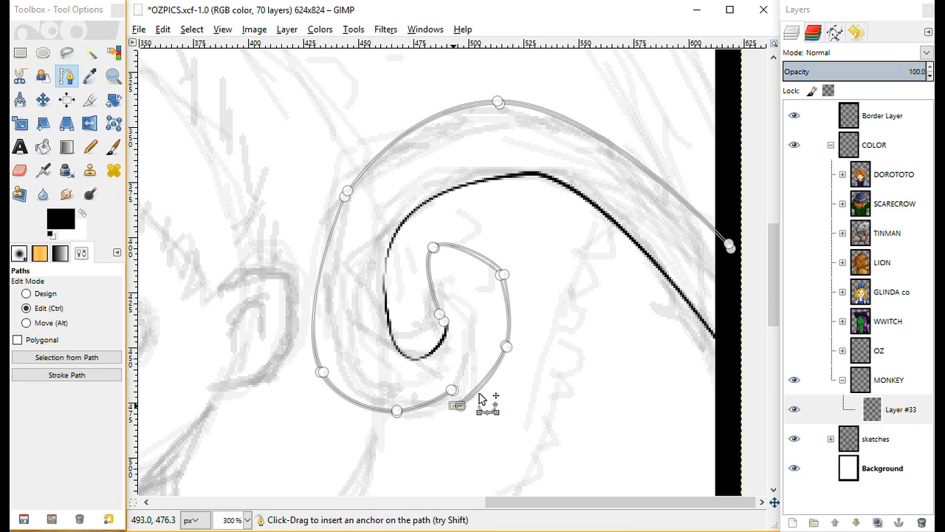
left_click(27, 294)
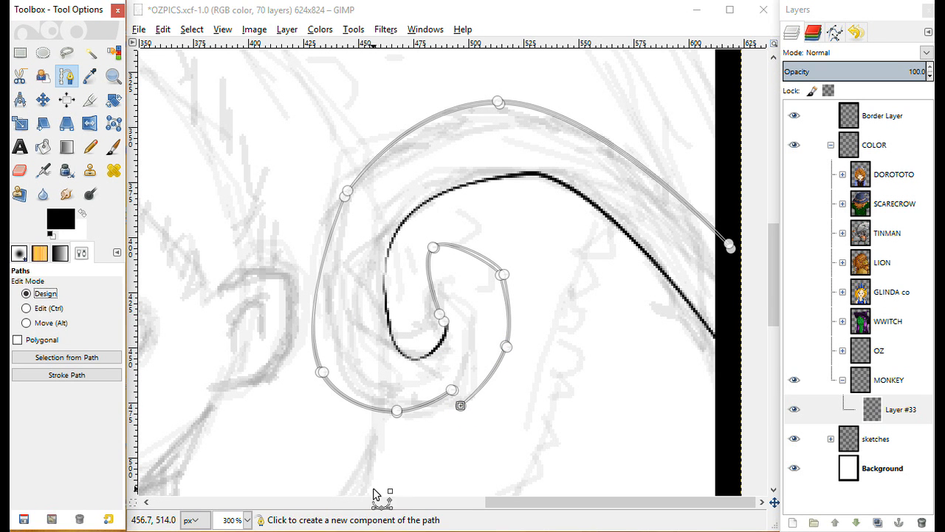
left_click_drag(452, 406, 398, 416)
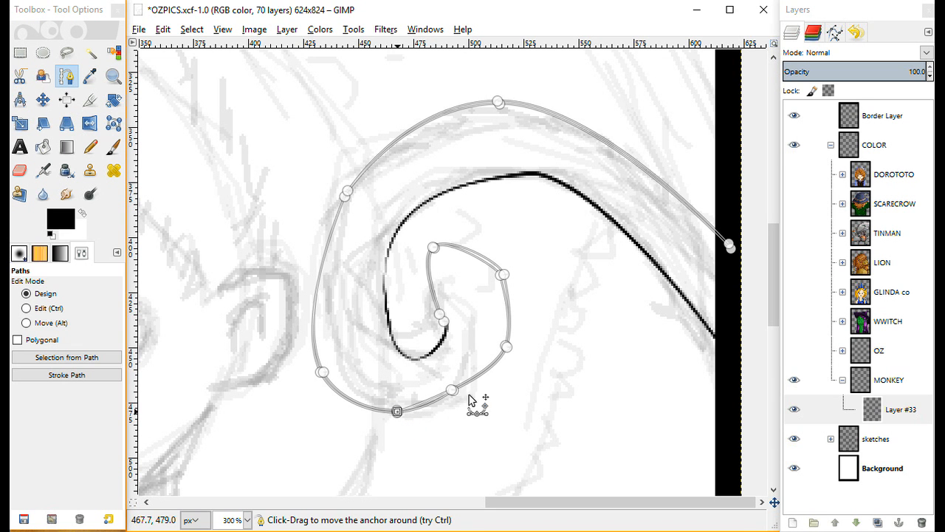
left_click_drag(507, 355, 504, 358)
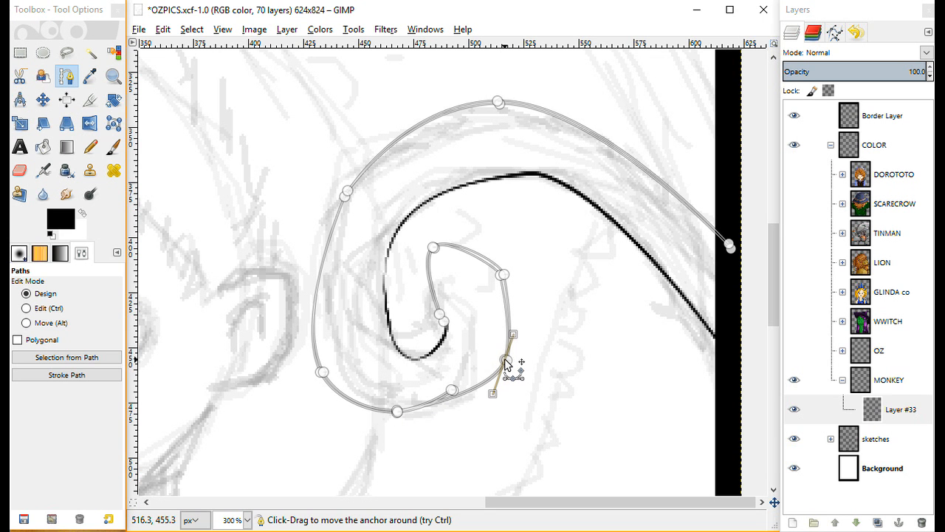
left_click_drag(450, 399, 458, 397)
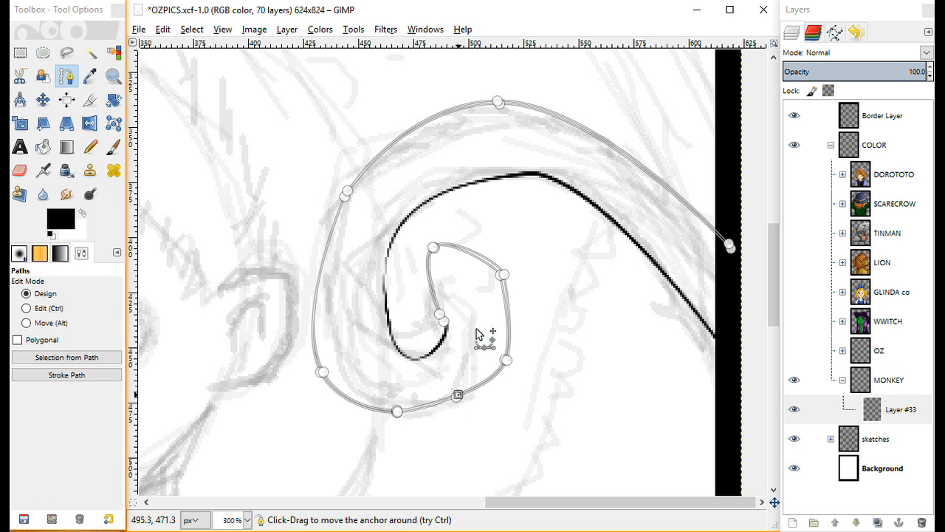
left_click_drag(503, 274, 488, 285)
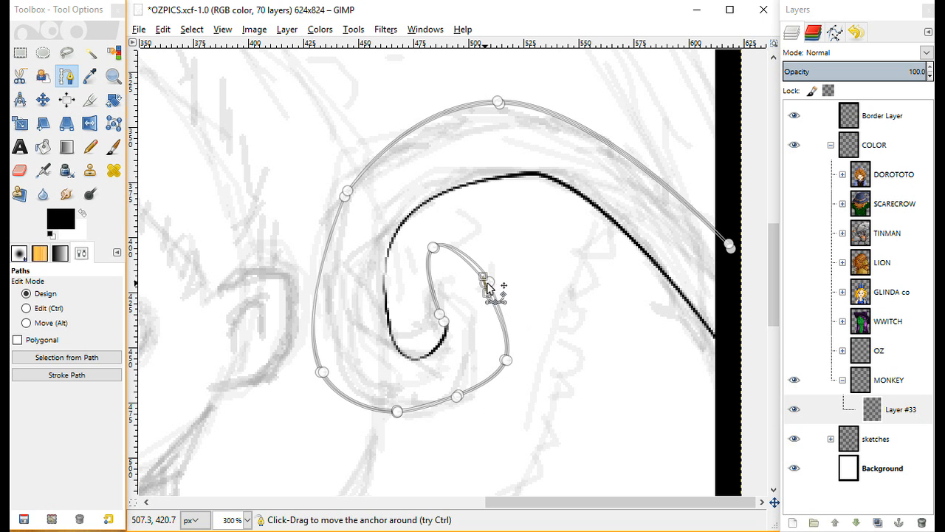
left_click_drag(506, 361, 456, 392)
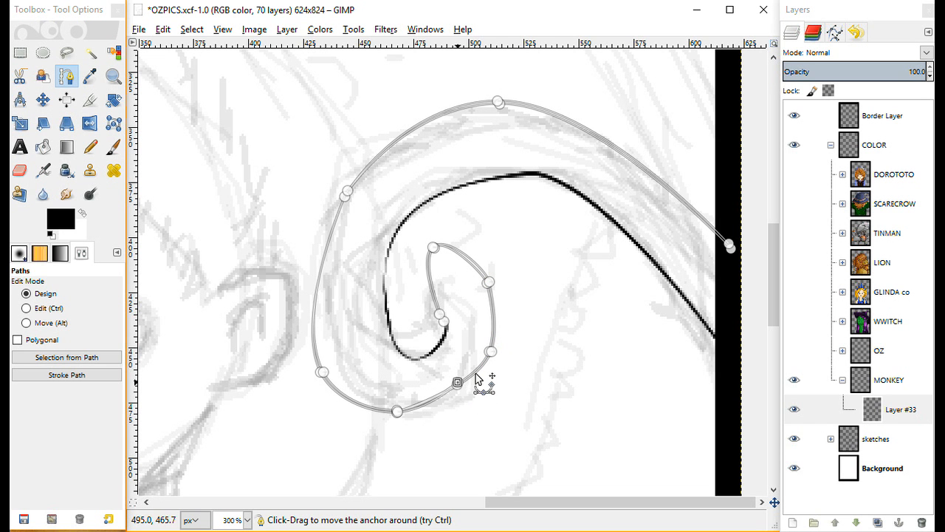
Insert an extra anchor just past the curl's bottom and adjust it with its neighbouring anchors so the overlapping paths run together.
left_click_drag(401, 415, 417, 411)
left_click(416, 405, "ctrl+shift")
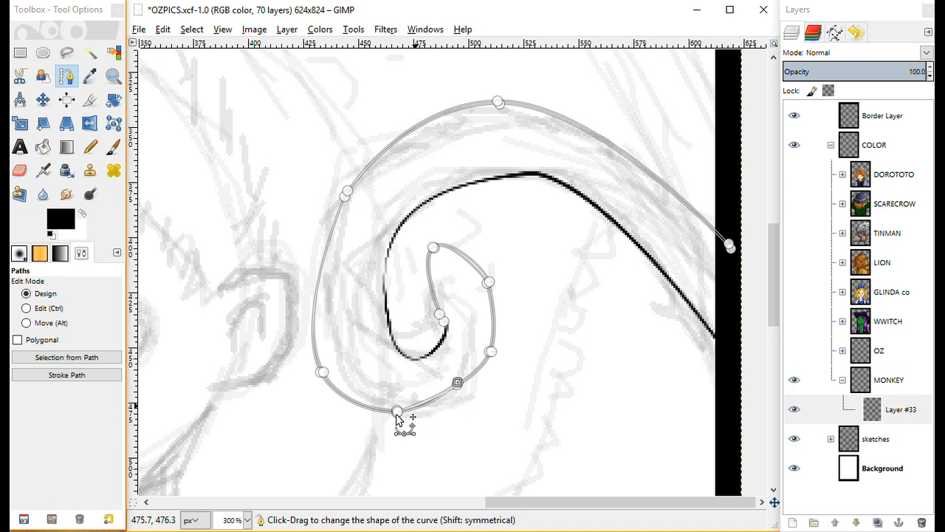
left_click(414, 415, "ctrl")
left_click(414, 414, "ctrl+shift")
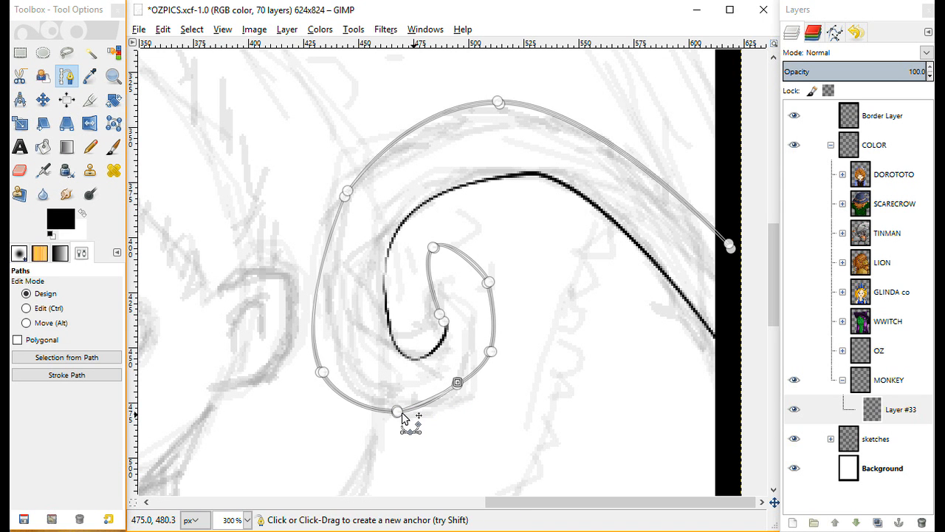
left_click(415, 406, "ctrl")
left_click(415, 412, "ctrl+shift")
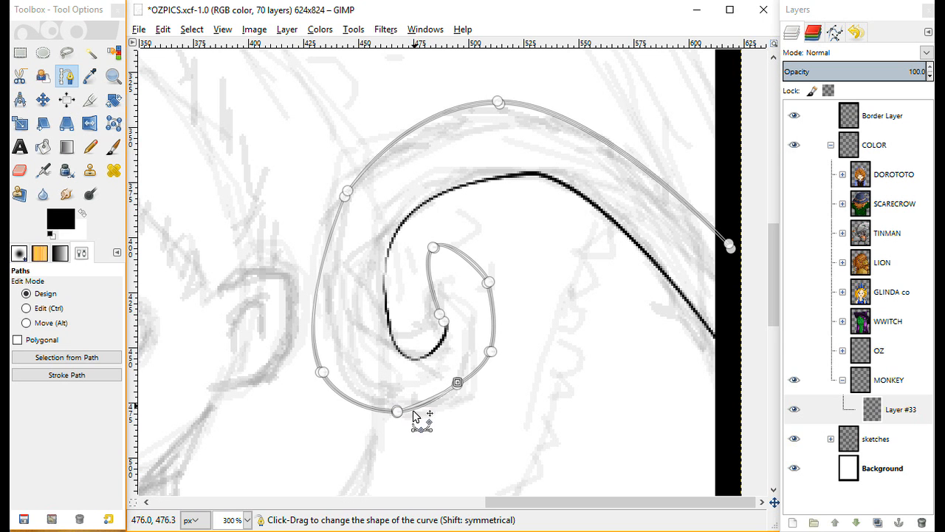
left_click(418, 407, "ctrl")
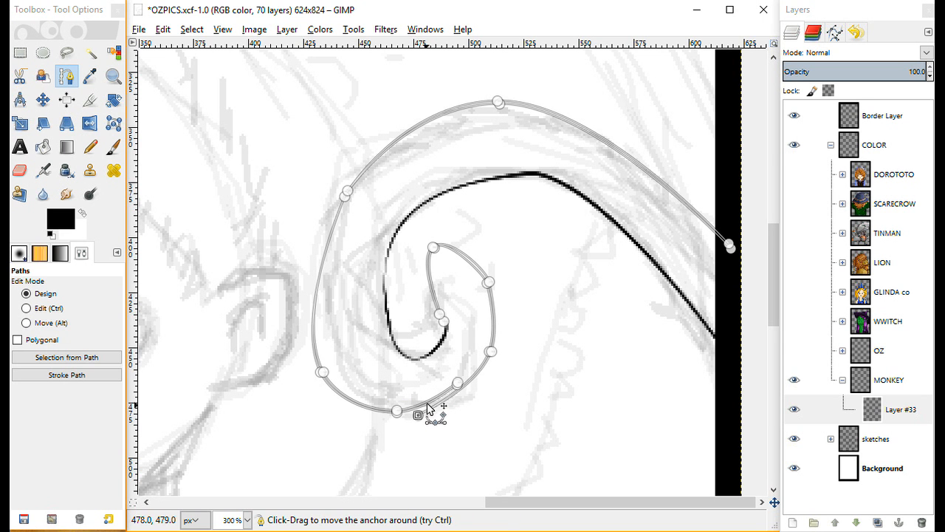
mouse_move(416, 408)
left_mouse_down()
mouse_move(434, 399)
mouse_move(428, 404)
left_mouse_up()
left_click(457, 383)
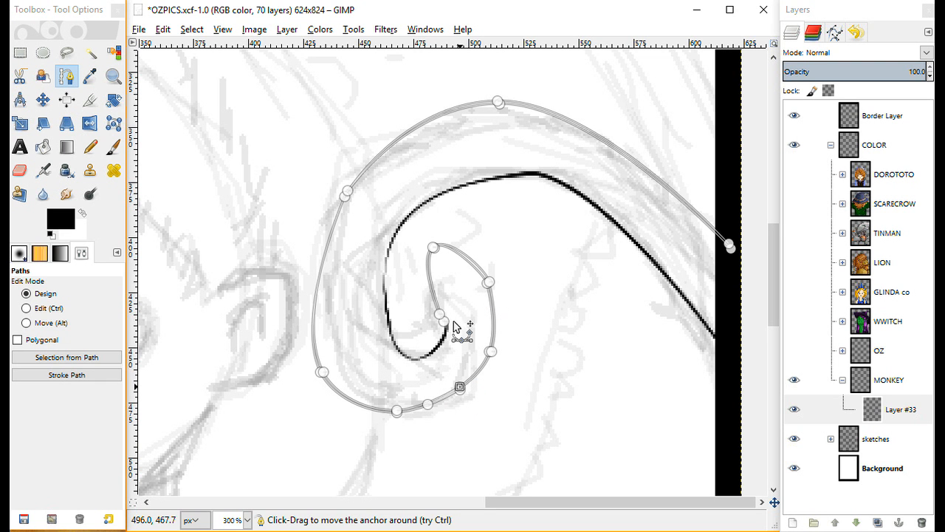
Move the tip component's inner end anchors down onto the black inner line and bend their segments outward to meet it smoothly.
left_click_drag(444, 323, 442, 338)
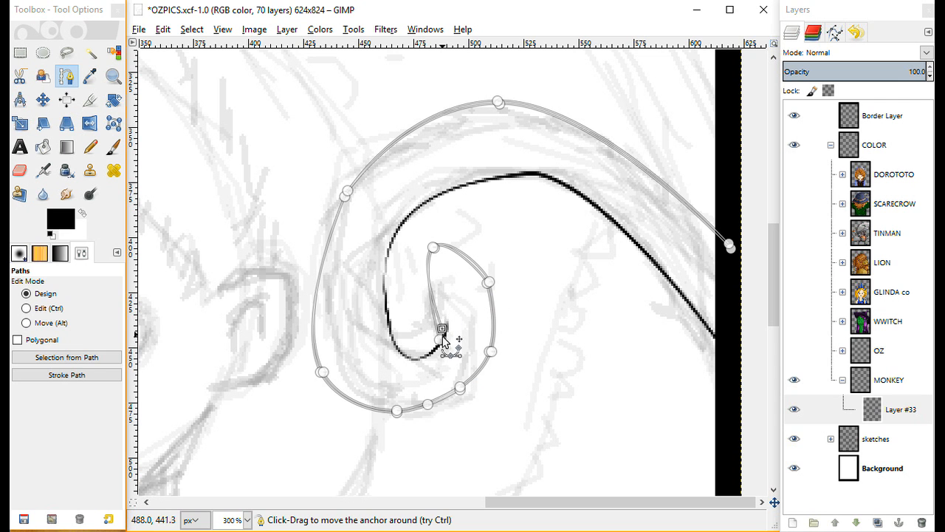
left_click(52, 310)
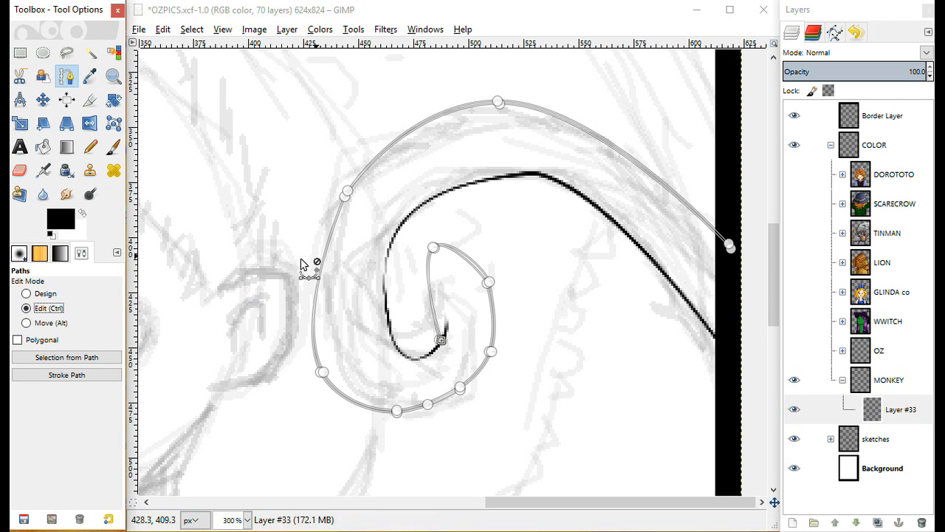
left_click_drag(434, 312, 448, 308)
left_click(447, 307)
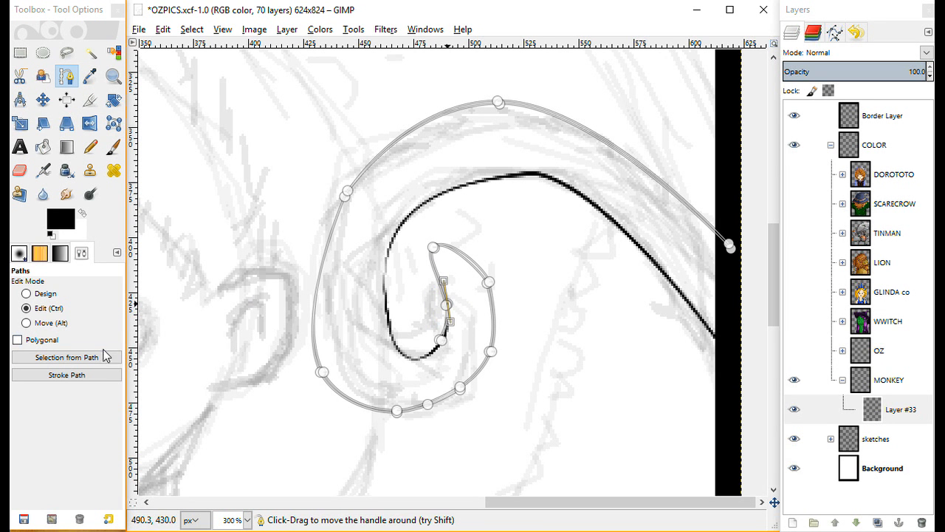
Convert the path to a selection and paint it black with the Paintbrush along the tail's outer arch, curl and tip.
left_click(66, 356)
left_click(112, 147)
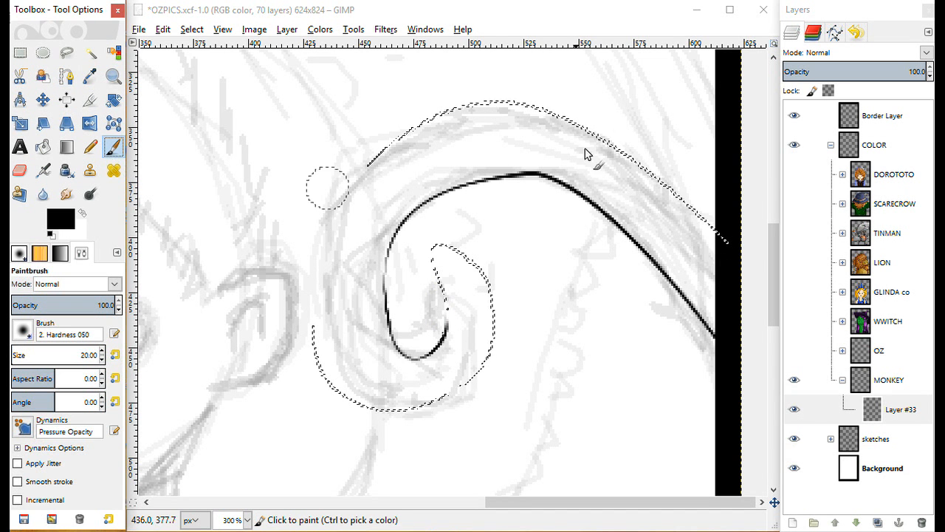
mouse_move(728, 232)
left_mouse_down()
mouse_move(568, 122)
mouse_move(443, 120)
mouse_move(395, 156)
left_mouse_up()
key("ctrl+z")
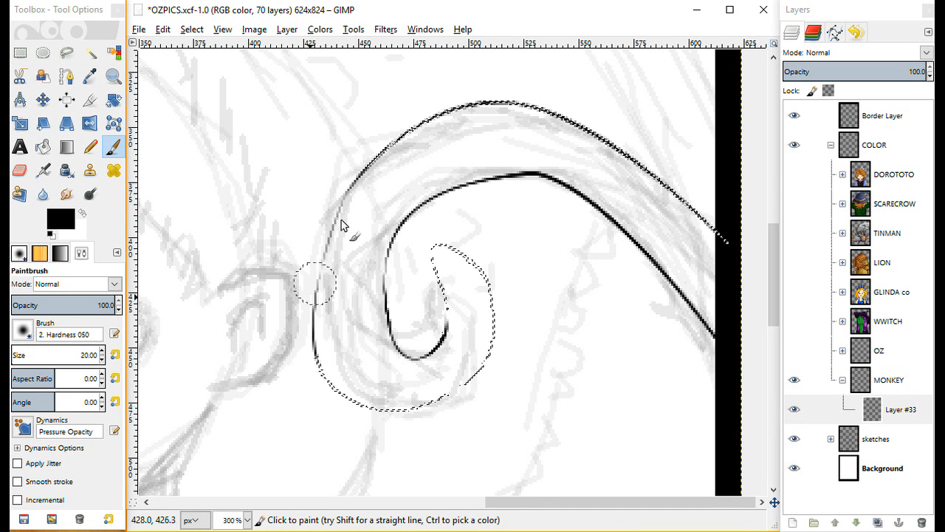
mouse_move(317, 358)
left_mouse_down()
mouse_move(386, 388)
mouse_move(348, 384)
mouse_move(402, 404)
mouse_move(485, 351)
mouse_move(458, 383)
mouse_move(413, 415)
left_mouse_up()
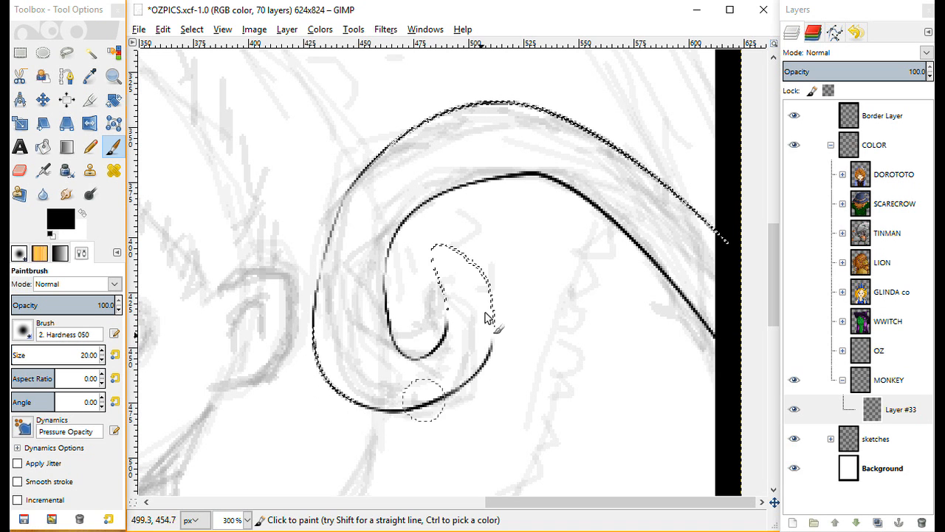
mouse_move(483, 344)
left_mouse_down()
mouse_move(491, 316)
mouse_move(436, 255)
mouse_move(440, 301)
mouse_move(405, 350)
left_mouse_up()
key("ctrl+z")
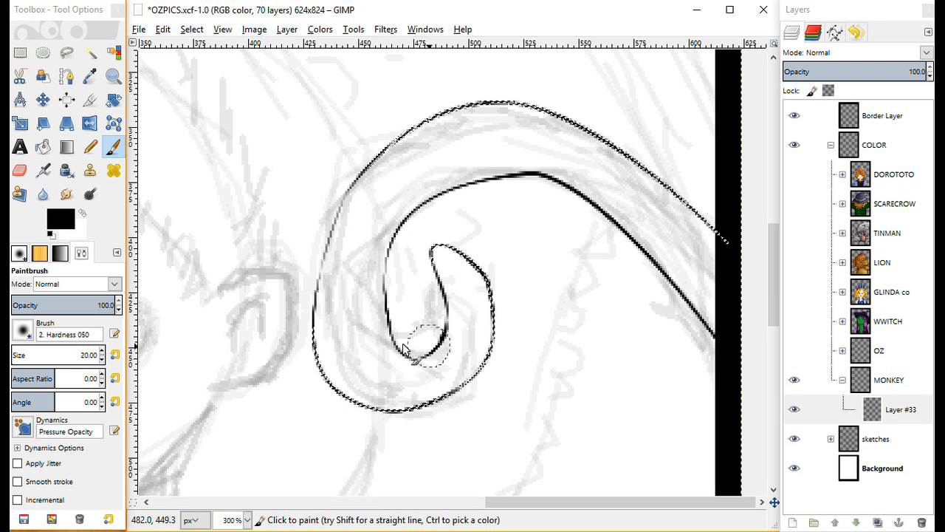
left_click_drag(382, 257, 386, 268)
mouse_move(488, 285)
left_mouse_down()
mouse_move(493, 345)
mouse_move(347, 392)
left_mouse_up()
key("ctrl+z")
key("ctrl+z")
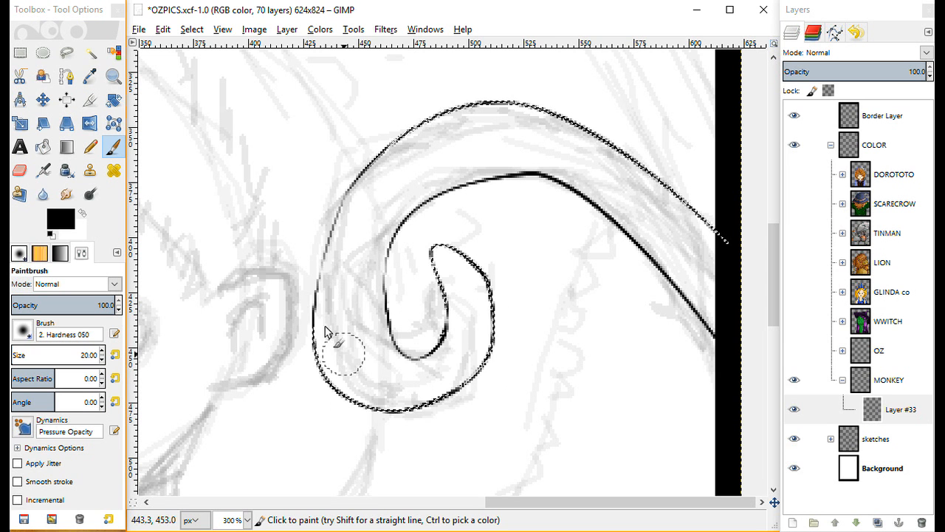
Brush black over the lower curl inside the selection, finishing the tail outline, and clear the selection.
left_click_drag(327, 331, 475, 333)
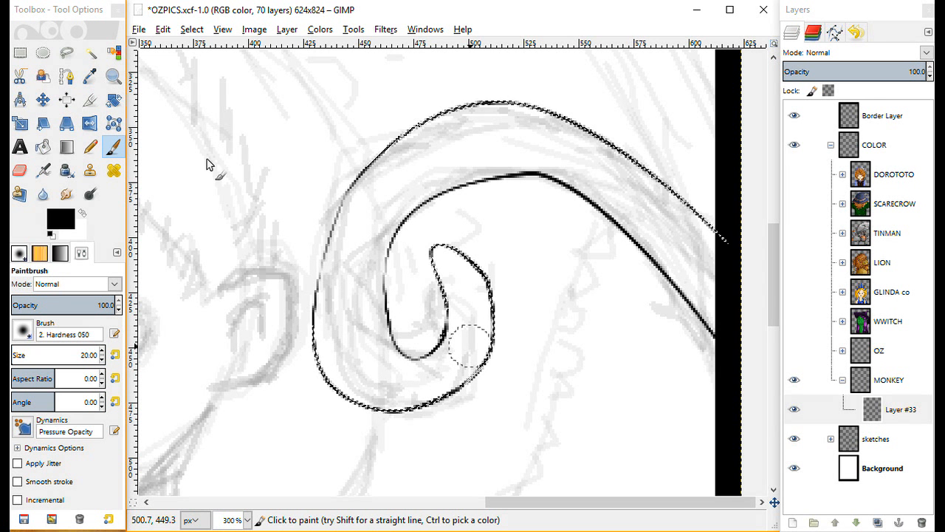
left_click(191, 29)
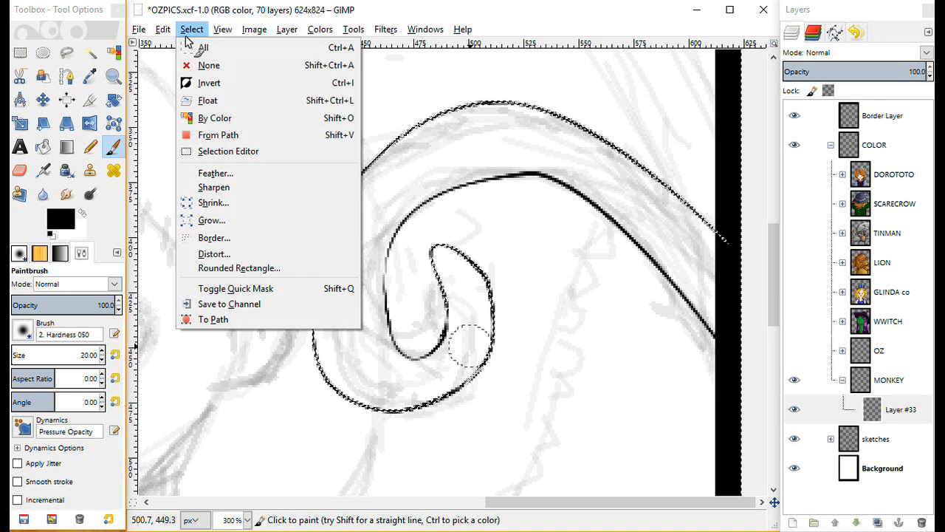
left_click(210, 66)
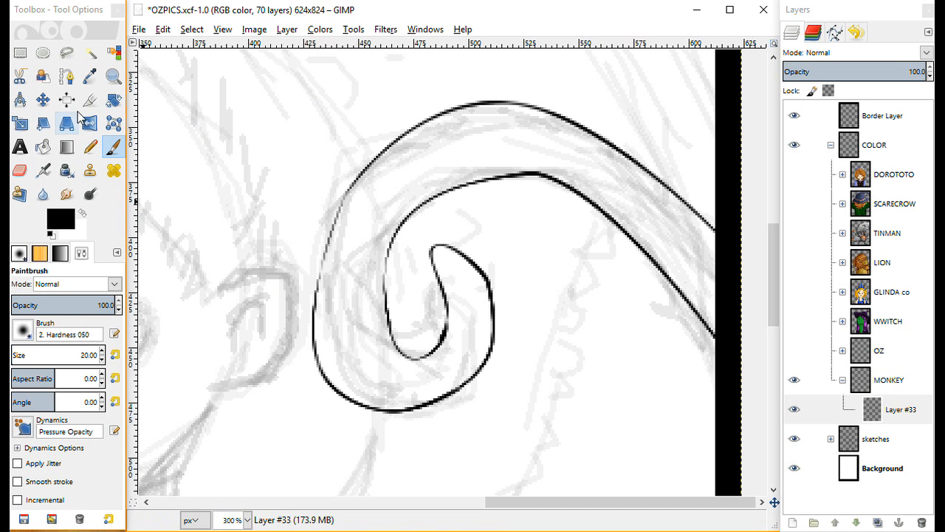
Lay a narrow path from the tail's left outer edge to the curl's bottom and back, inserting an anchor to bow it just inside the old outline.
left_click(68, 77)
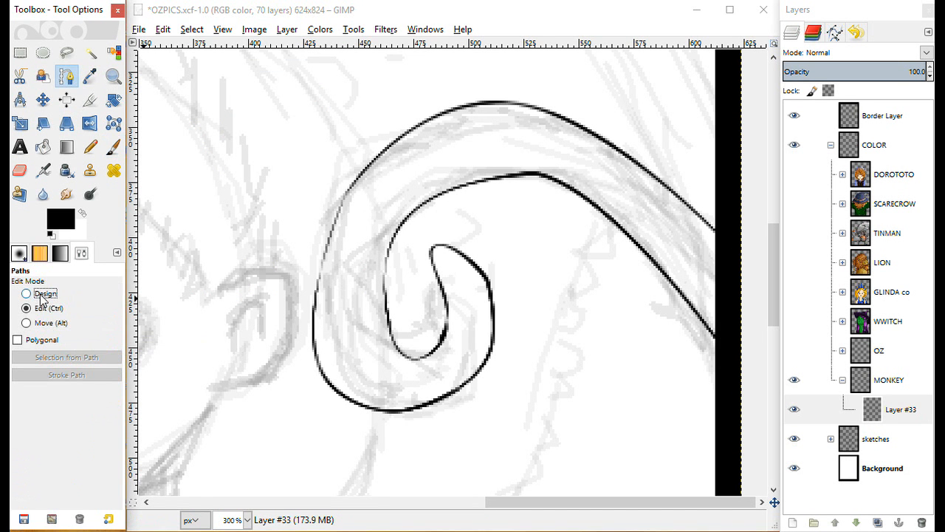
left_click(315, 287)
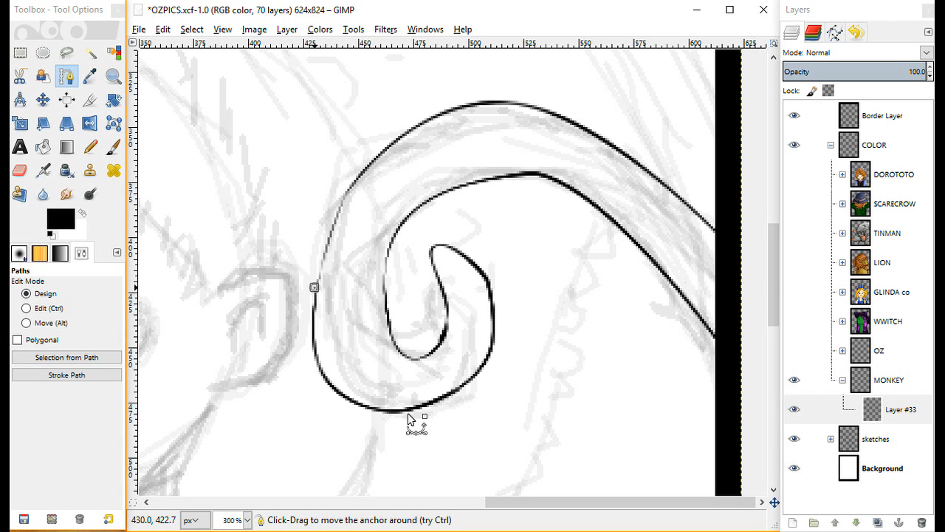
left_click(412, 407)
left_click(315, 285)
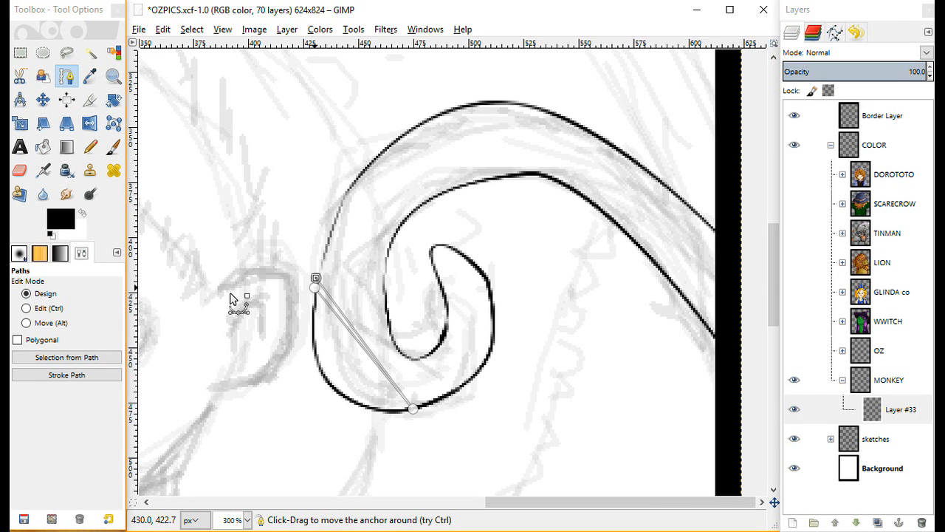
left_click(46, 309)
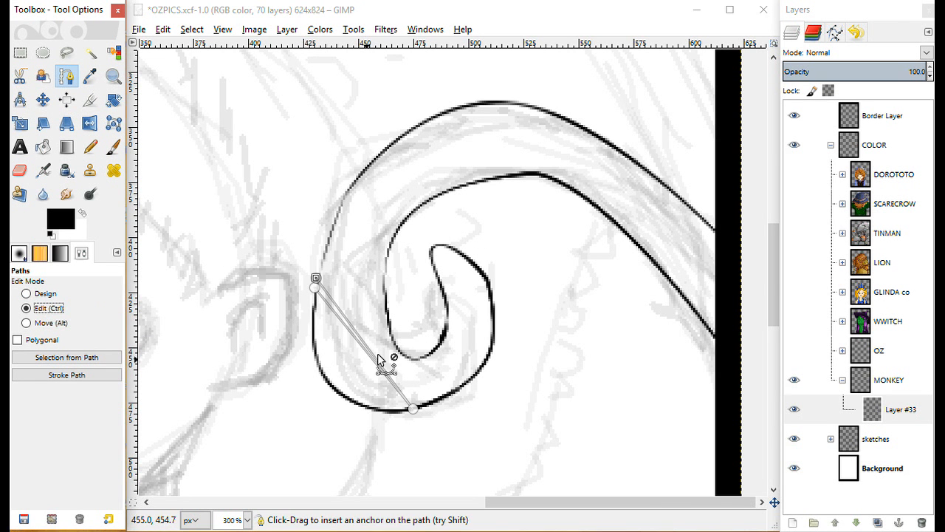
left_click_drag(370, 362, 348, 382)
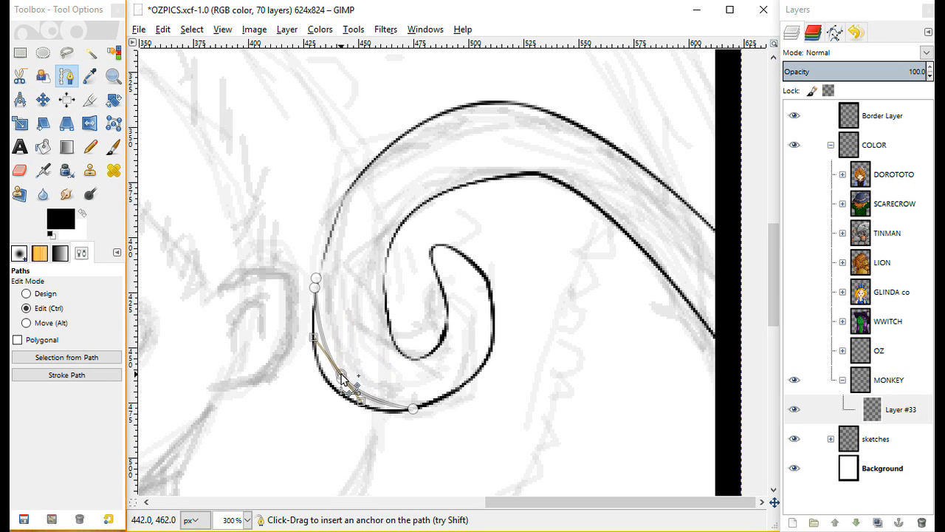
Convert the new curve's path to a selection, paint it black with the Paintbrush, and clear the selection.
left_click(94, 358)
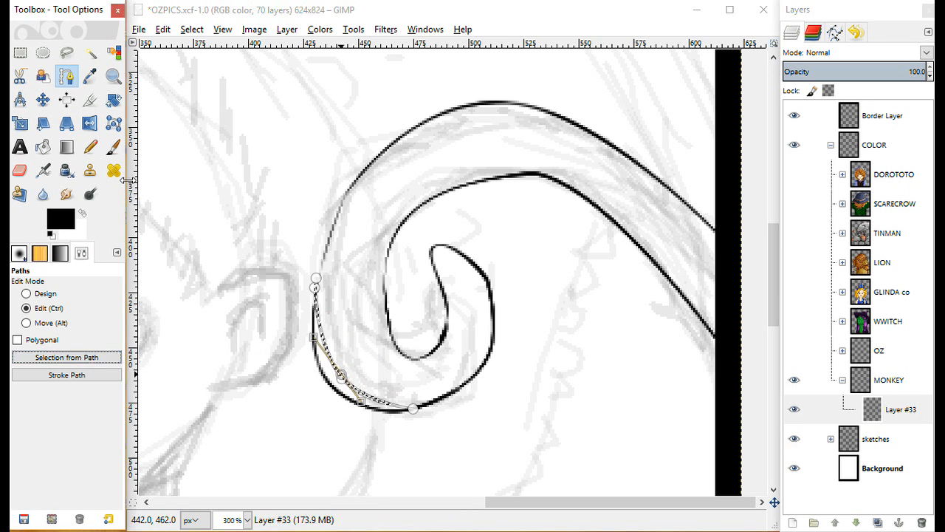
left_click(112, 147)
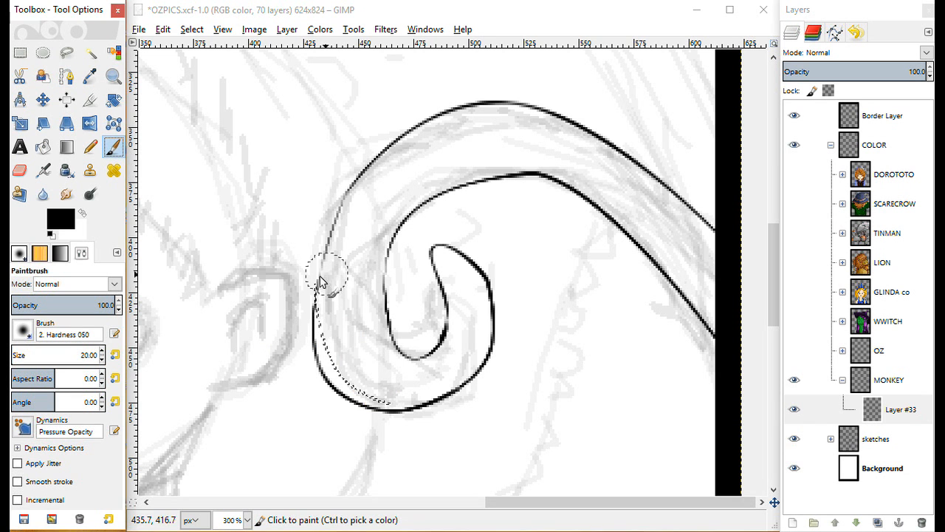
mouse_move(316, 277)
left_mouse_down()
mouse_move(329, 349)
mouse_move(424, 416)
left_mouse_up()
key("ctrl+z")
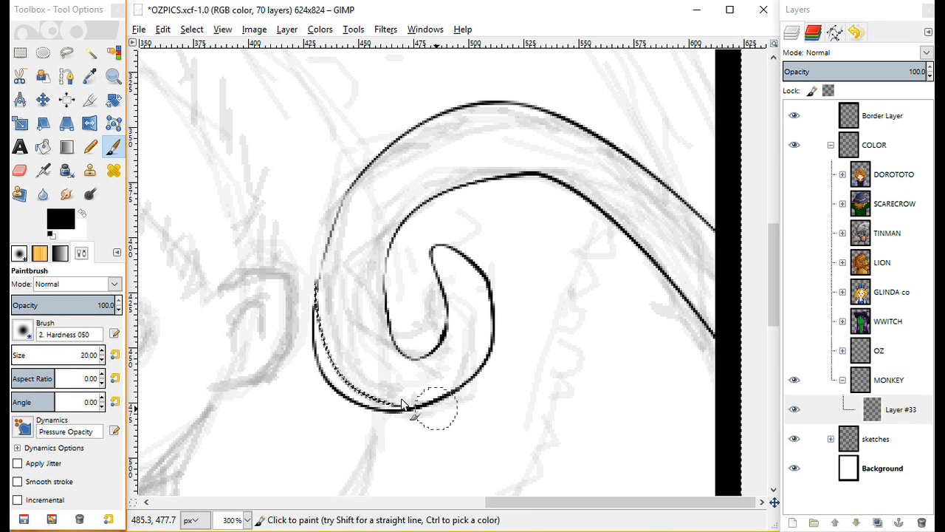
left_click(191, 29)
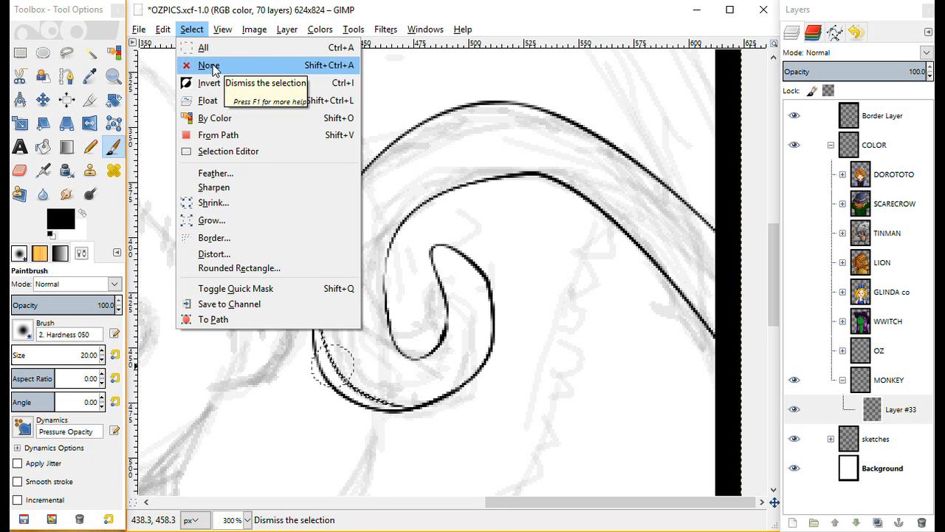
left_click(210, 66)
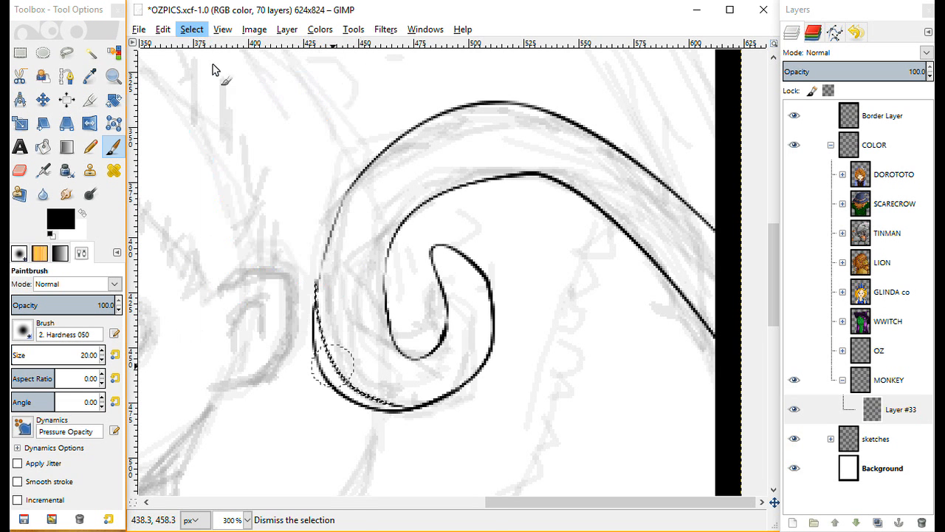
Free-select the old outer line beside the new curve, add its missed upper part to the selection, delete the line, and deselect.
left_click(66, 53)
left_click(301, 278)
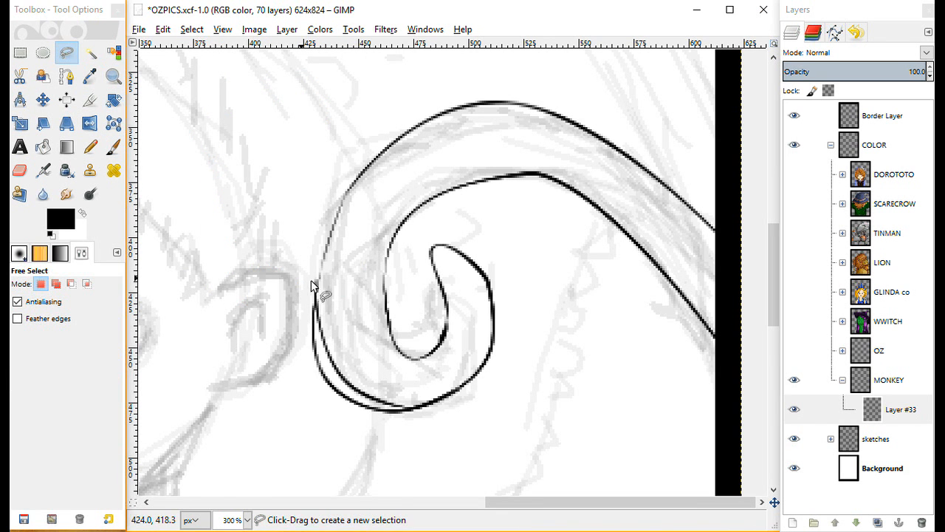
left_click(316, 319)
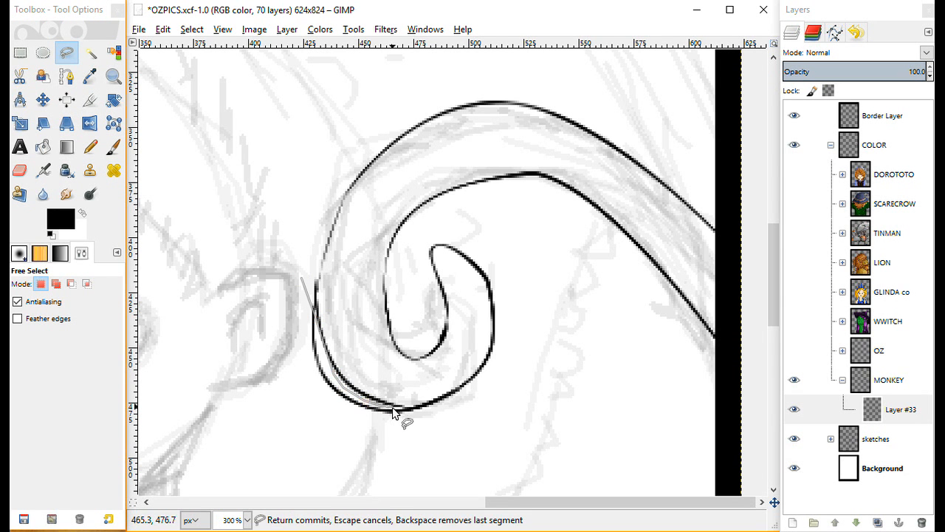
left_click_drag(422, 420, 295, 399)
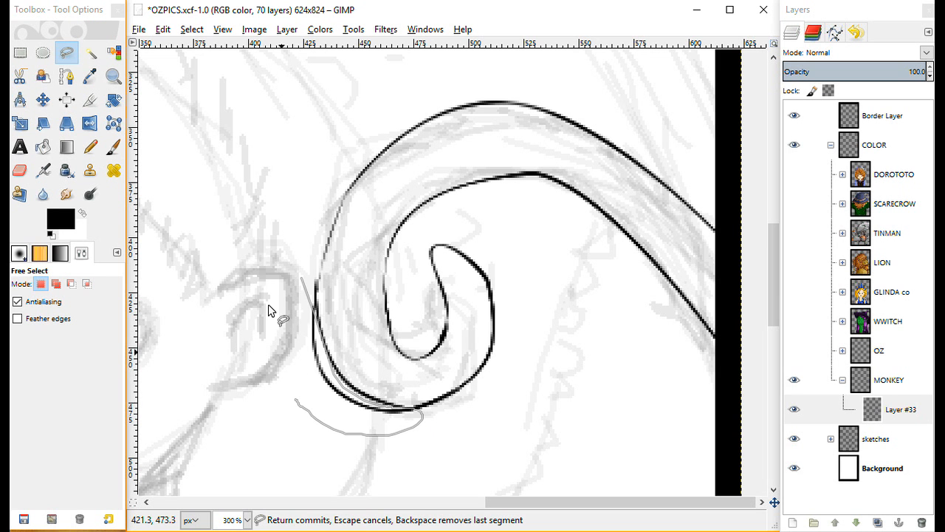
left_click(302, 279)
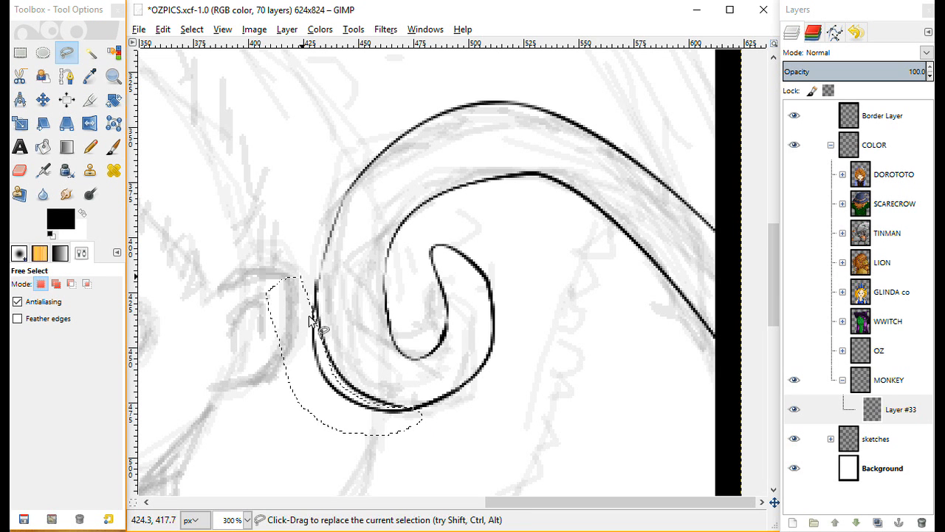
left_click(57, 284)
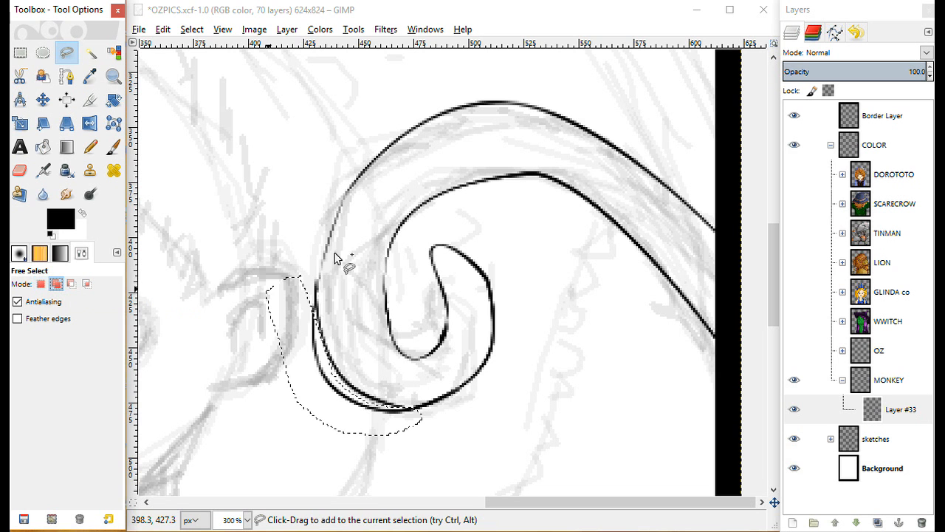
left_click_drag(288, 304, 307, 291)
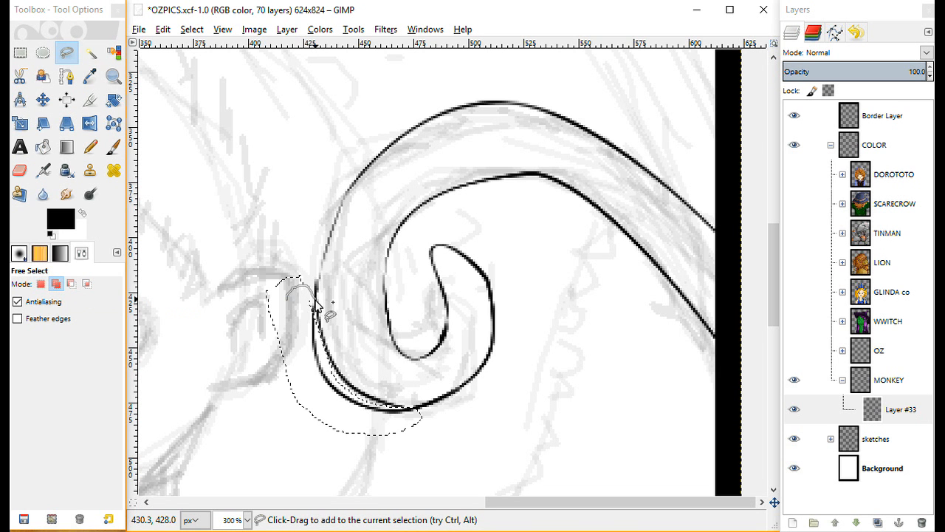
left_click_drag(284, 302, 320, 211)
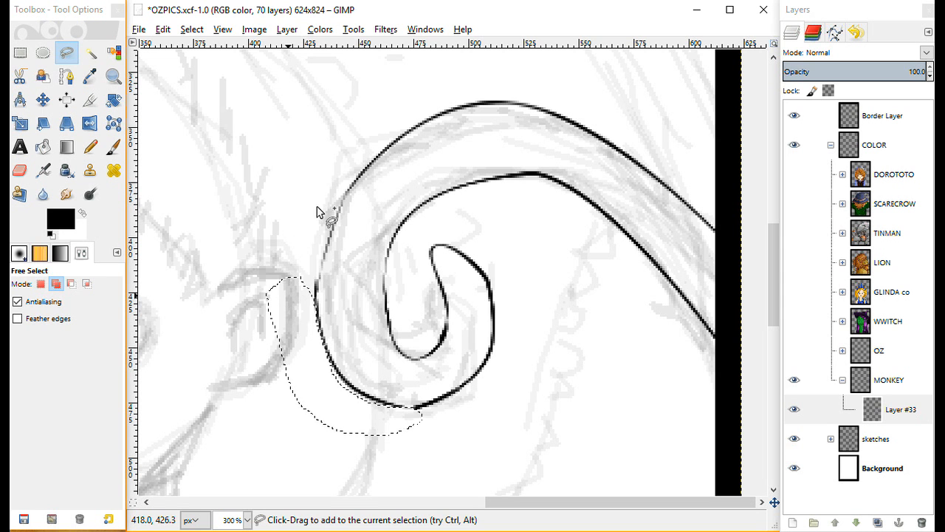
left_click(191, 30)
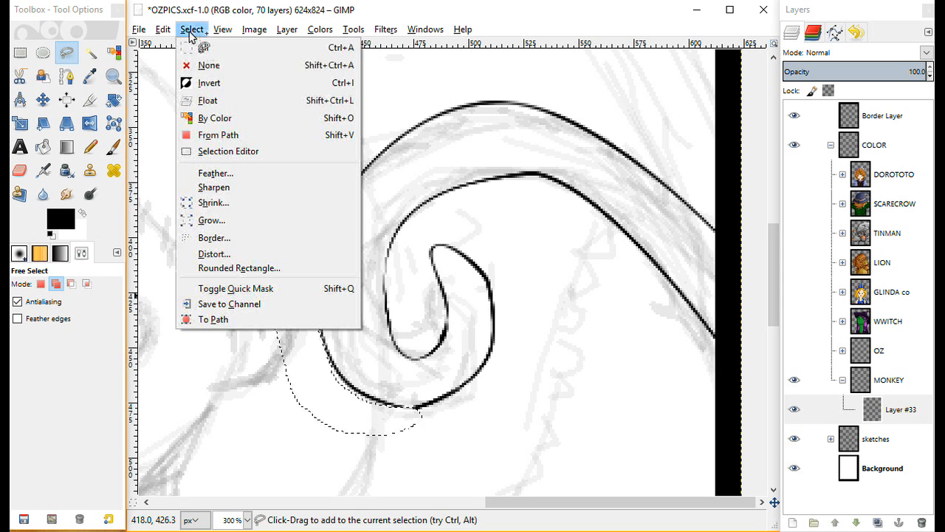
left_click(204, 65)
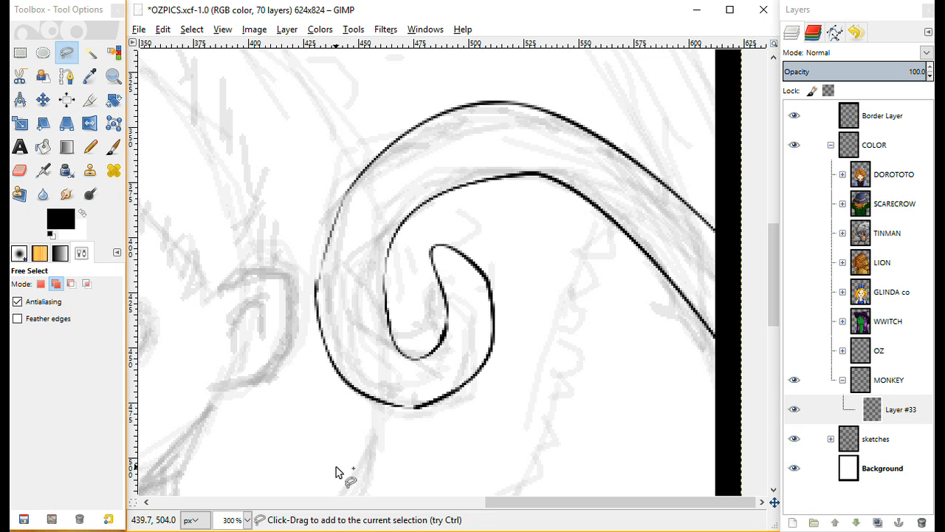
Activate the Paths tool in Design mode for tracing the monkey's face and save the image.
left_click(247, 520)
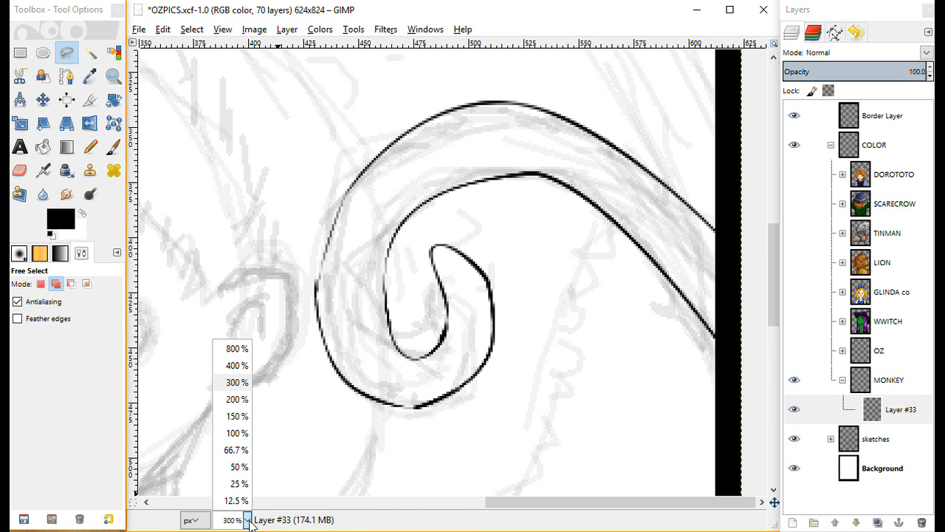
left_click(237, 433)
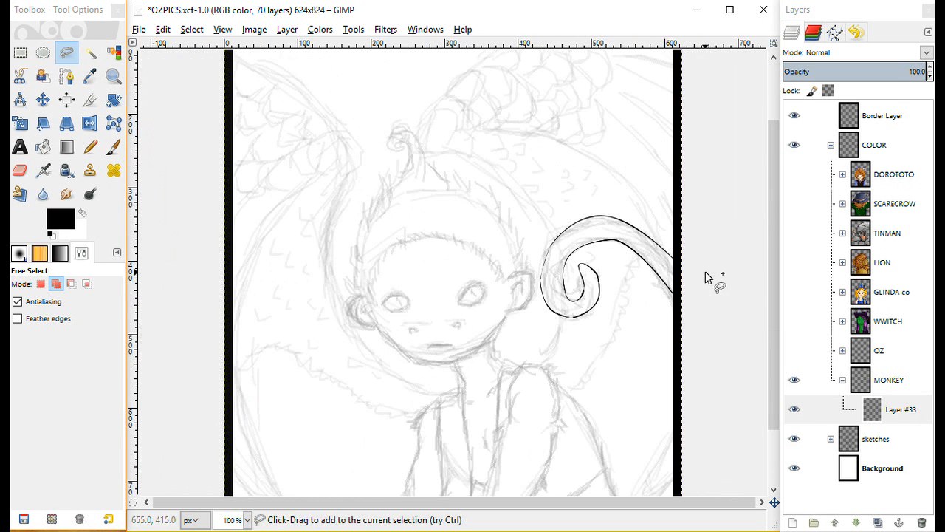
scroll(713, 278, "down", 2)
left_click(113, 76)
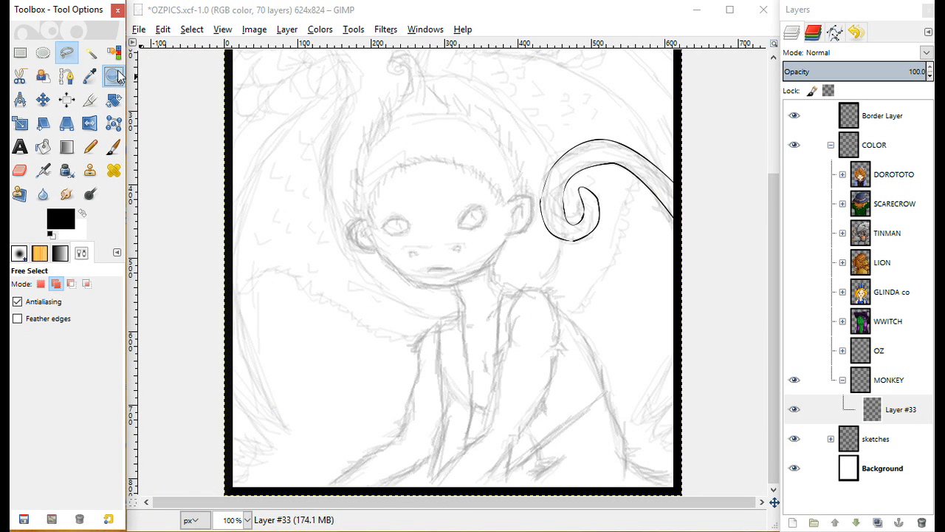
left_click(449, 244)
left_click(448, 246)
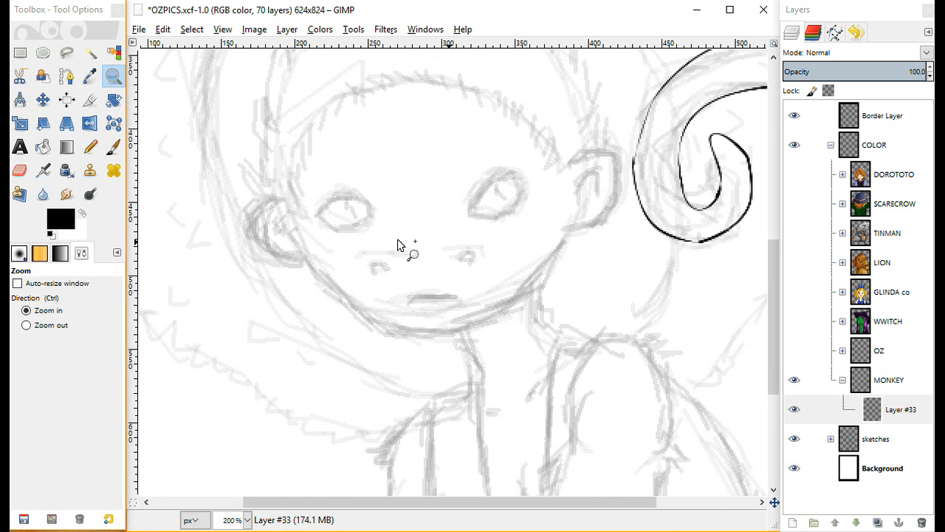
left_click(66, 76)
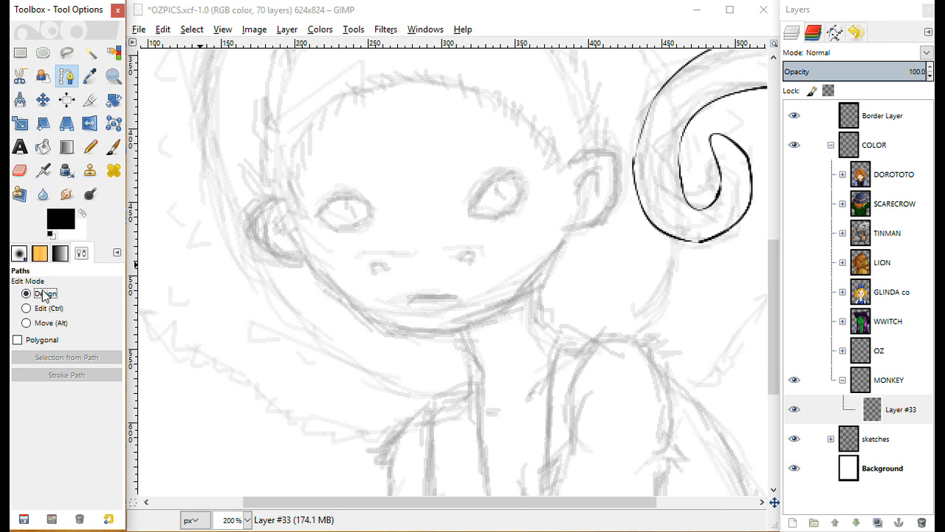
key("ctrl+s")
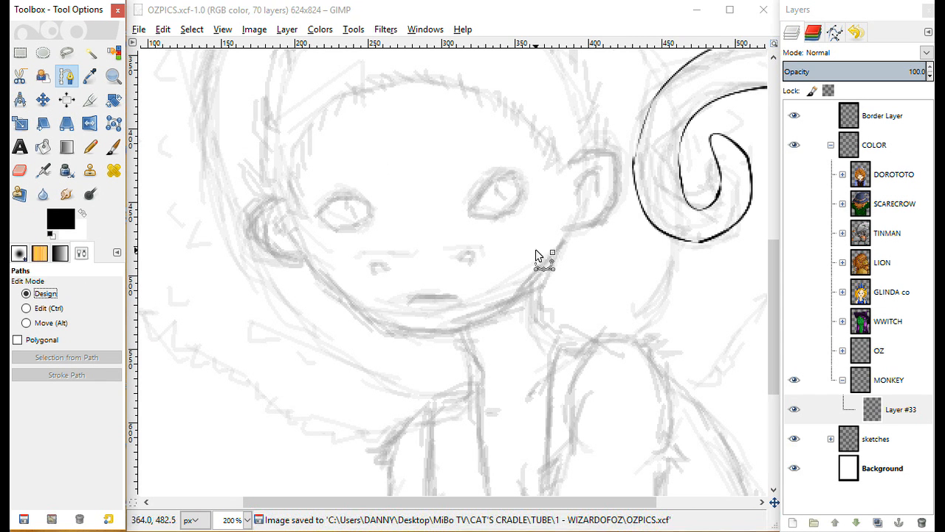
Lay a path from the right ear's base to the left ear's base and back, bowing one line along the sketched chin.
left_click(566, 232)
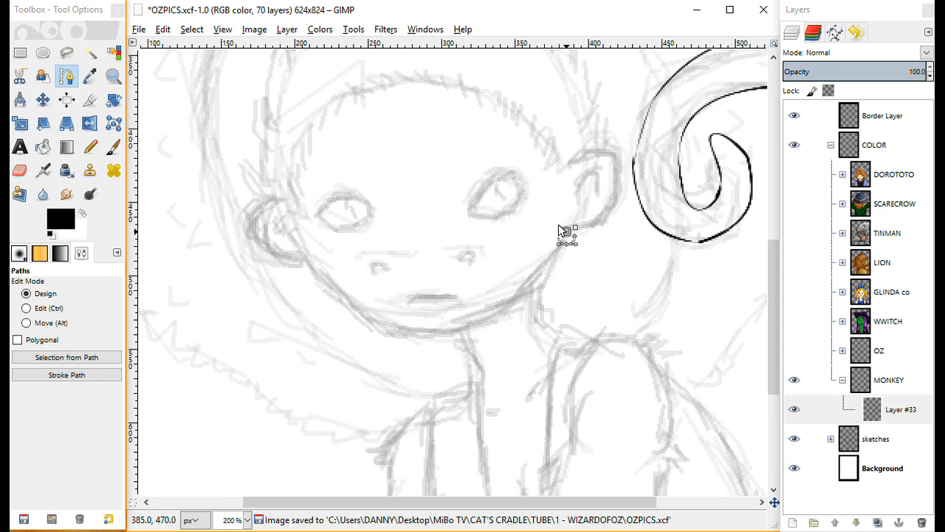
left_click(306, 257)
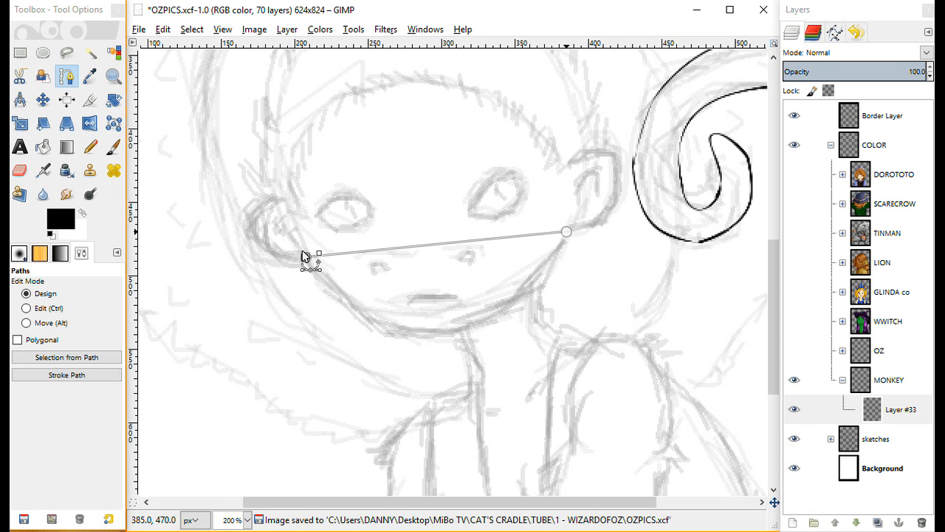
left_click(566, 232)
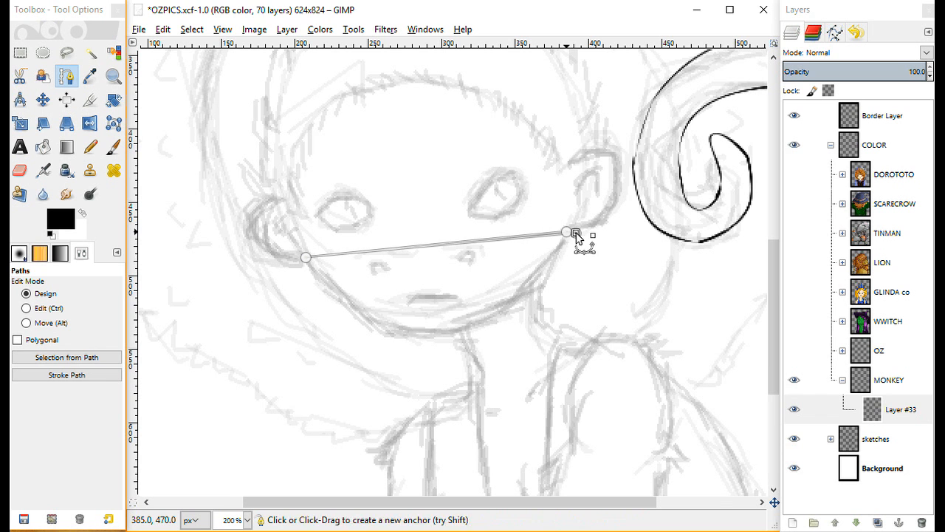
left_click(44, 311)
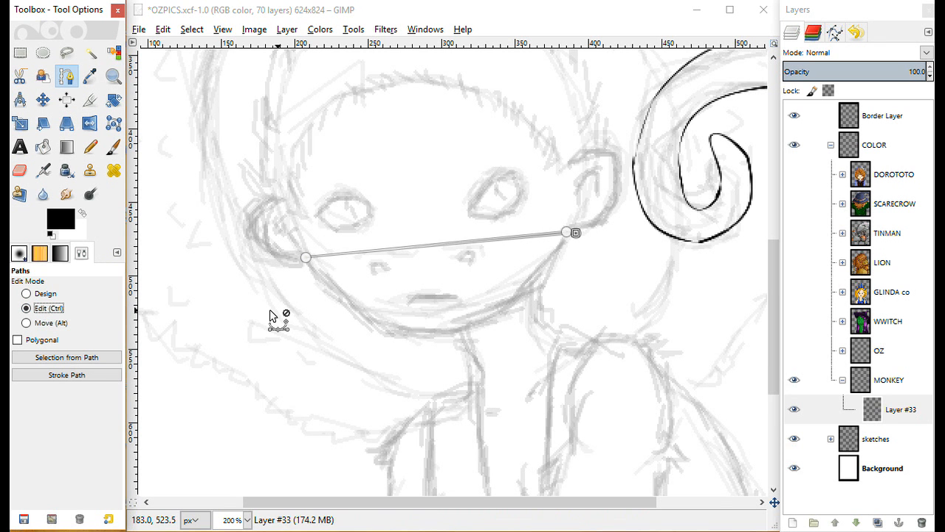
left_click_drag(431, 246, 443, 334)
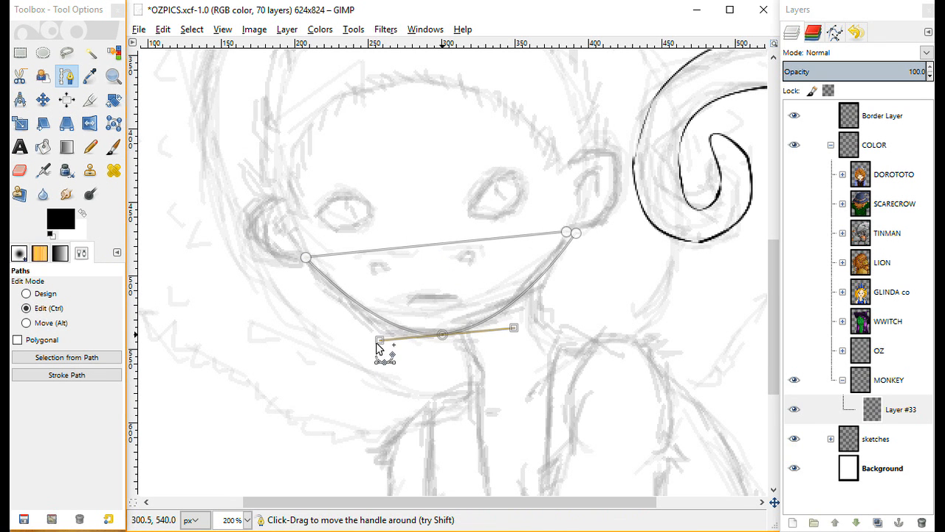
left_click_drag(379, 340, 354, 343)
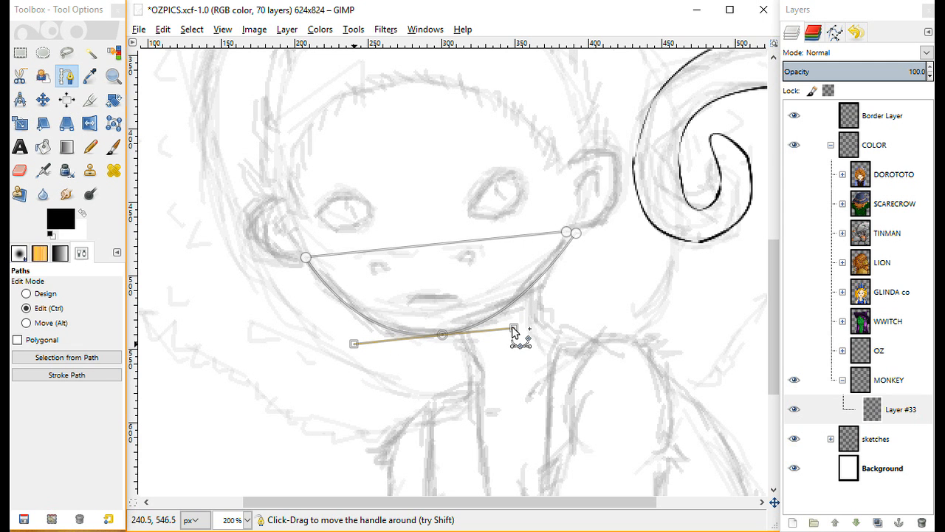
left_click_drag(515, 333, 532, 328)
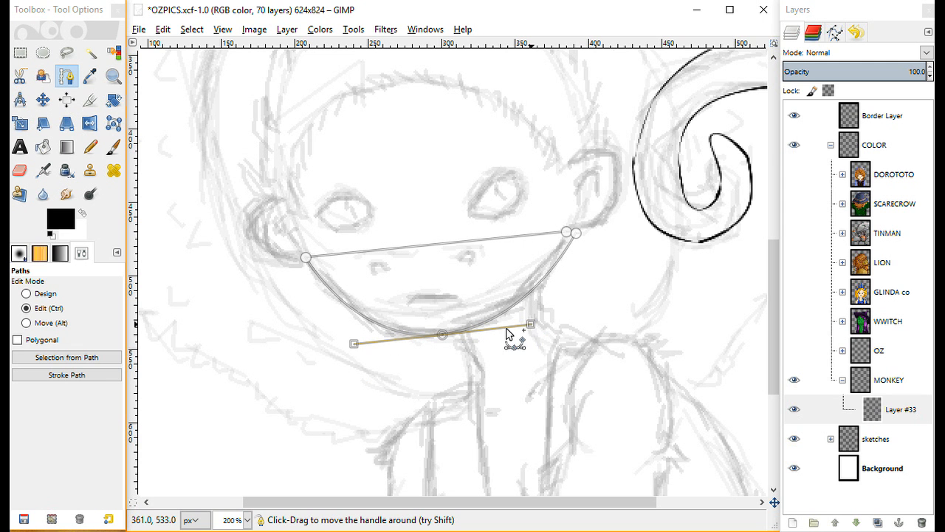
Bow the jaw path's remaining straight line just inside the chin curve and move its end anchor closer to the start.
left_click_drag(436, 246, 443, 334)
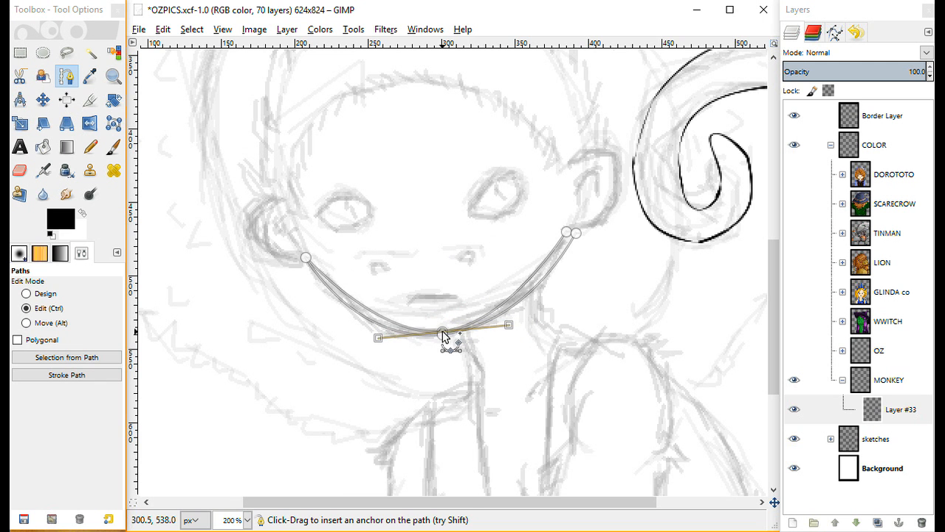
left_click_drag(379, 339, 361, 350)
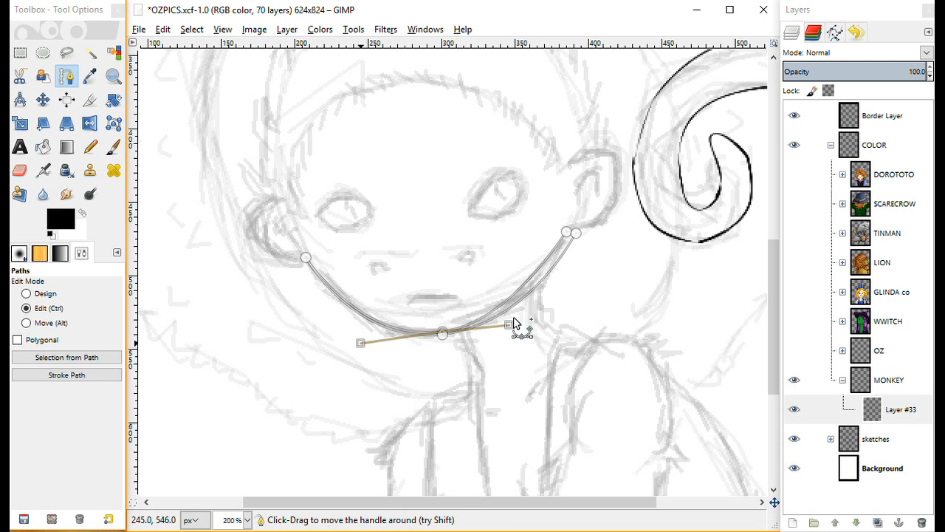
left_click_drag(509, 324, 541, 324)
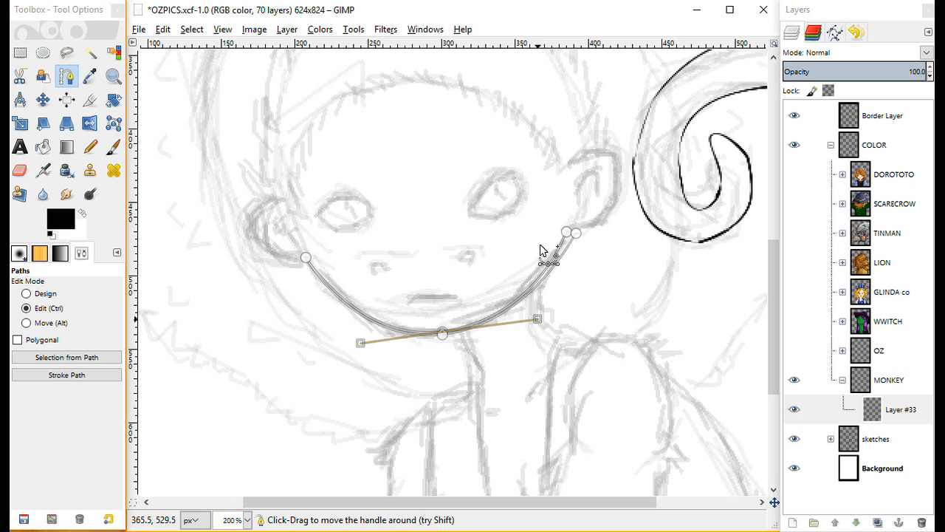
left_click(42, 295)
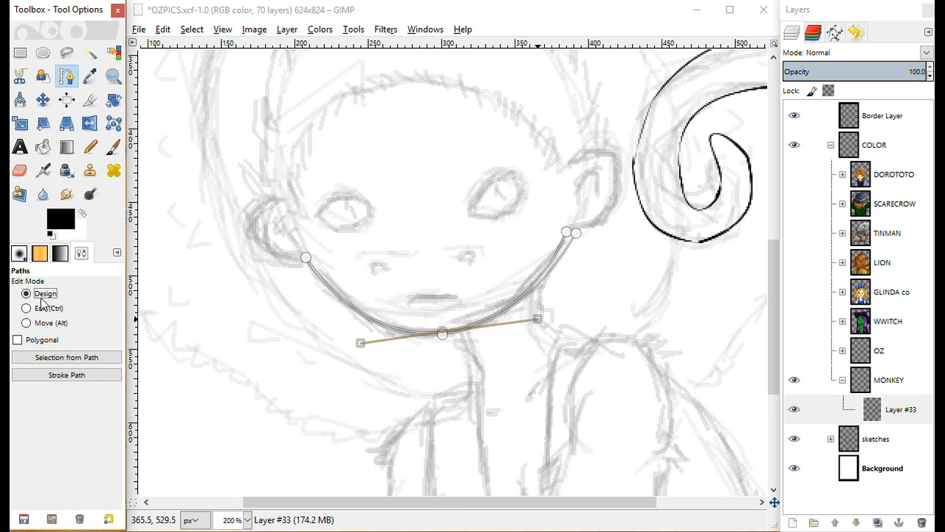
left_click(576, 233)
left_click_drag(578, 236, 572, 233)
left_click(63, 310)
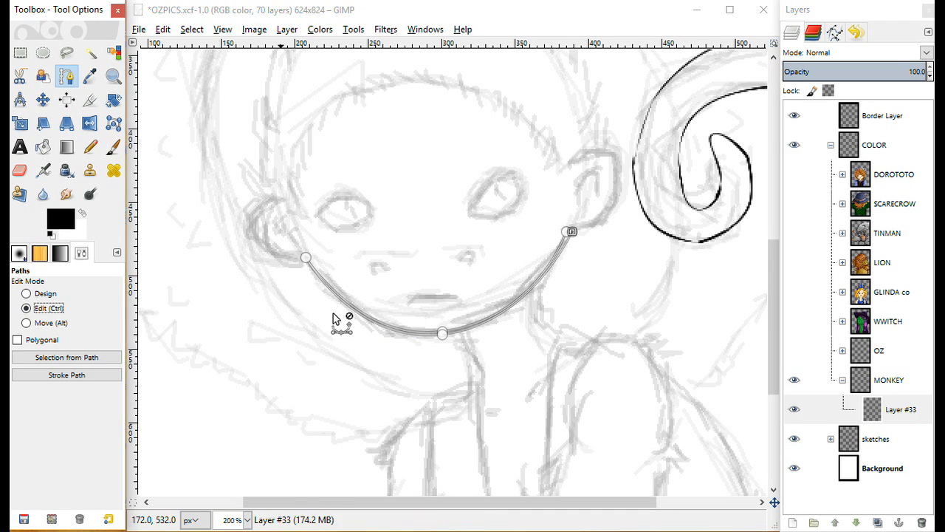
left_click(444, 333)
left_click(58, 295)
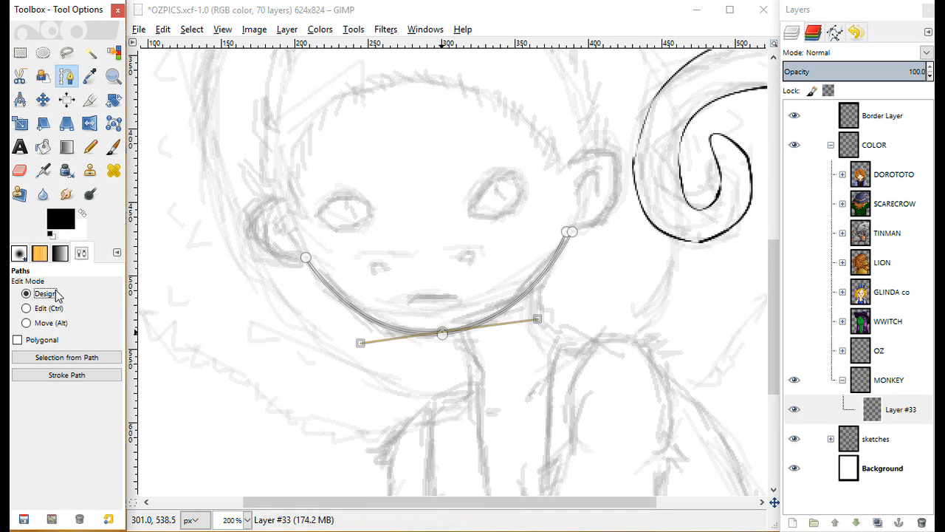
Add a narrow path around the right ear's outline from its top to its base, inserting curved anchors to follow the sketch.
left_click(566, 162)
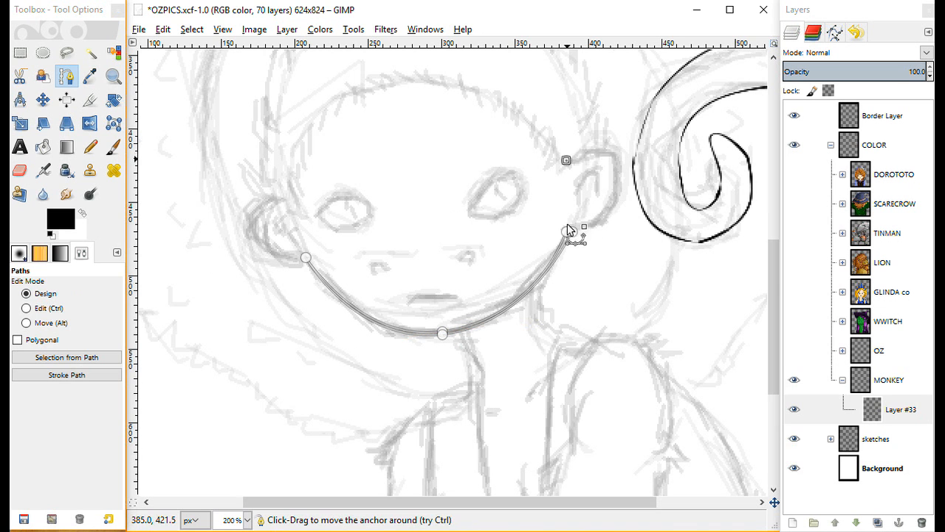
left_click(570, 152)
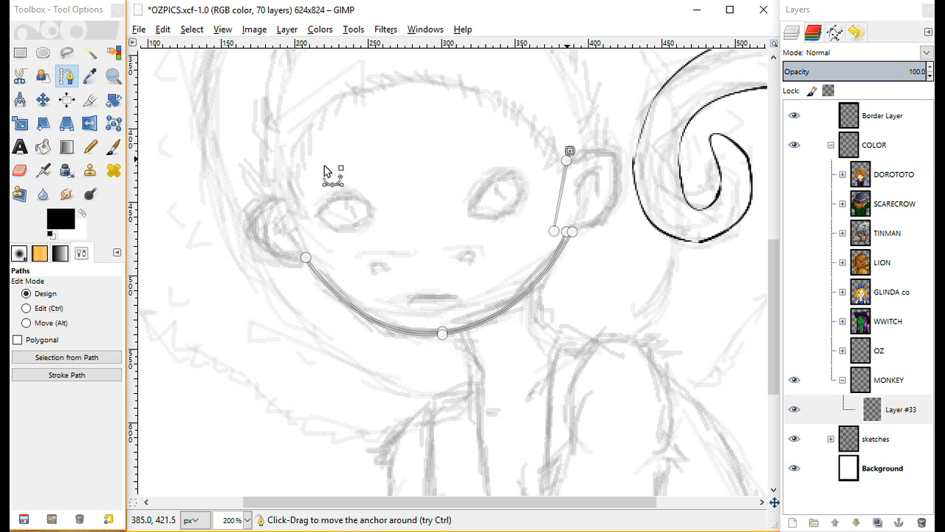
left_click(52, 309)
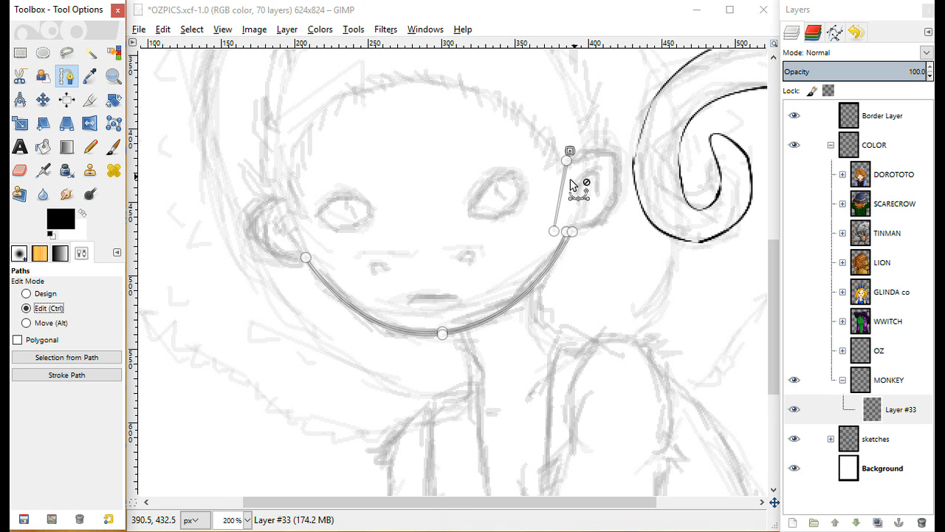
left_click_drag(569, 189, 625, 124)
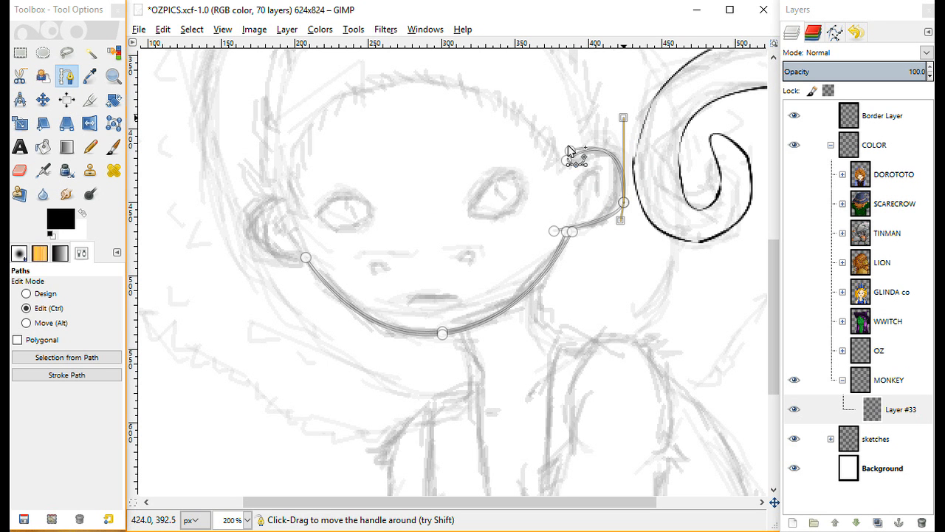
mouse_move(570, 151)
left_mouse_down()
mouse_move(580, 158)
mouse_move(570, 151)
left_mouse_up()
Trace the left ear's outline with a narrow curved path and pull both ears' base anchors in to the ends of the jaw path.
left_click(49, 293)
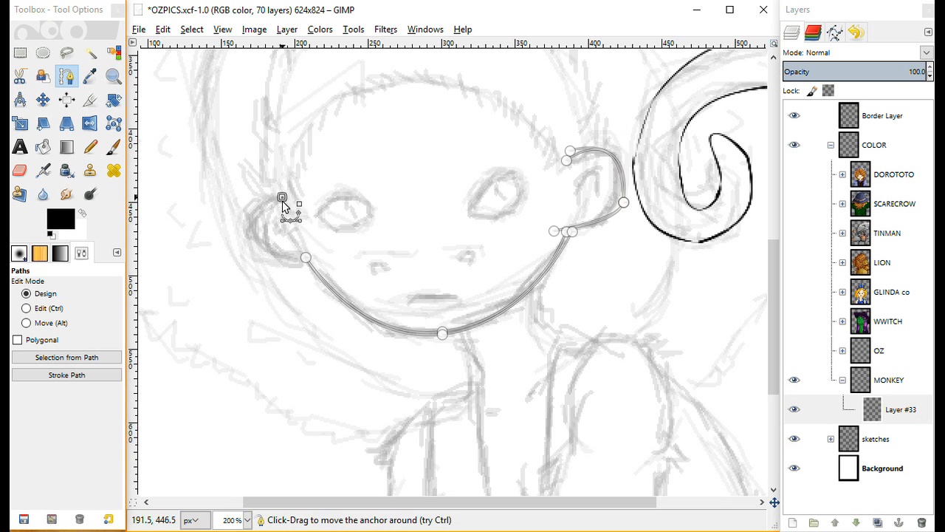
left_click_drag(317, 257, 270, 190)
left_click(38, 308)
left_click_drag(291, 236, 238, 222)
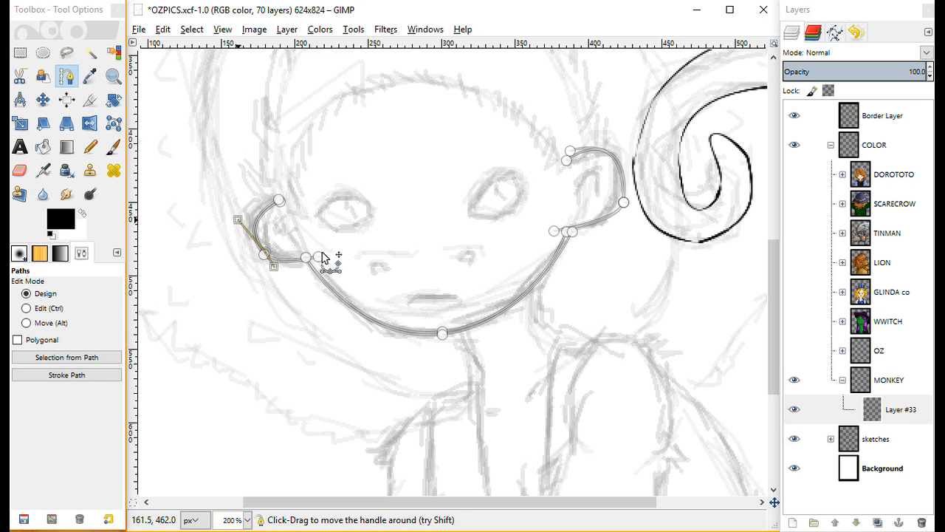
left_click_drag(320, 256, 306, 259)
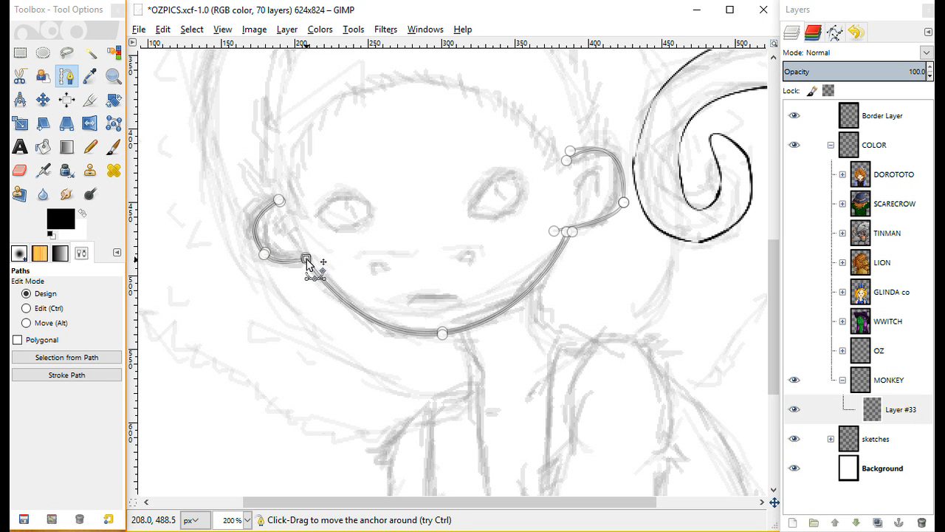
left_click_drag(554, 232, 561, 231)
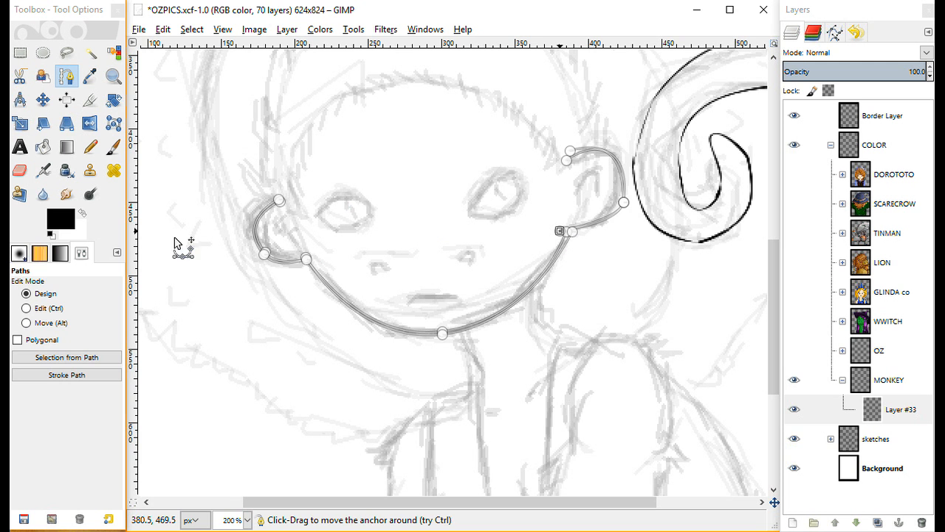
Convert the jaw and ear paths to a selection, paint it black with the Paintbrush, and clear the selection.
left_click(99, 359)
left_click(113, 146)
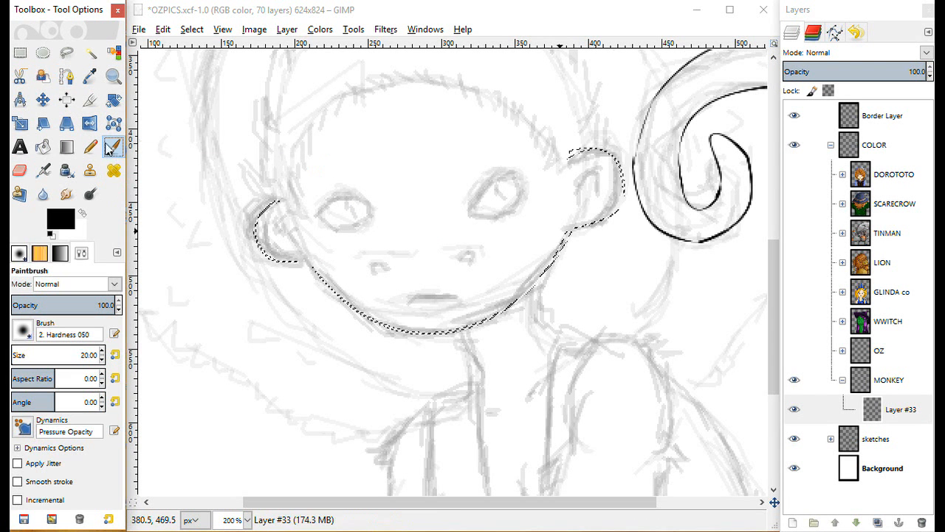
mouse_move(279, 200)
left_mouse_down()
mouse_move(251, 228)
mouse_move(303, 260)
left_mouse_up()
key("ctrl+z")
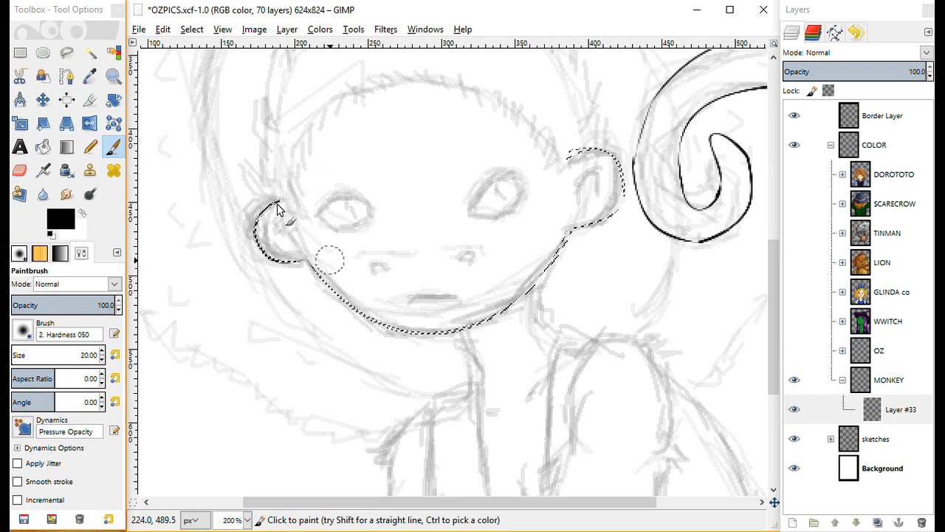
mouse_move(279, 199)
left_mouse_down()
mouse_move(288, 270)
mouse_move(335, 244)
mouse_move(316, 254)
mouse_move(317, 274)
mouse_move(310, 264)
mouse_move(398, 328)
mouse_move(343, 314)
mouse_move(471, 325)
mouse_move(534, 303)
mouse_move(418, 341)
mouse_move(544, 232)
mouse_move(569, 235)
left_mouse_up()
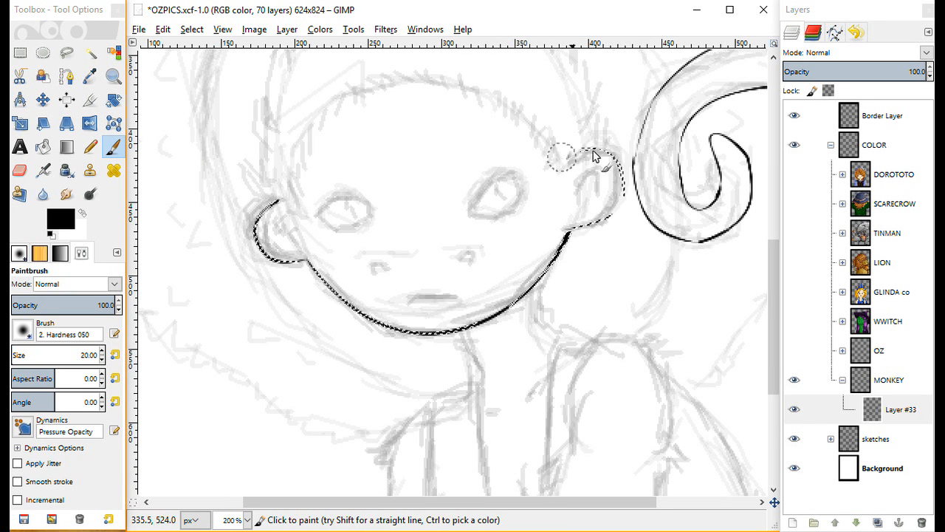
left_click_drag(570, 154, 631, 206)
left_click_drag(620, 156, 561, 231)
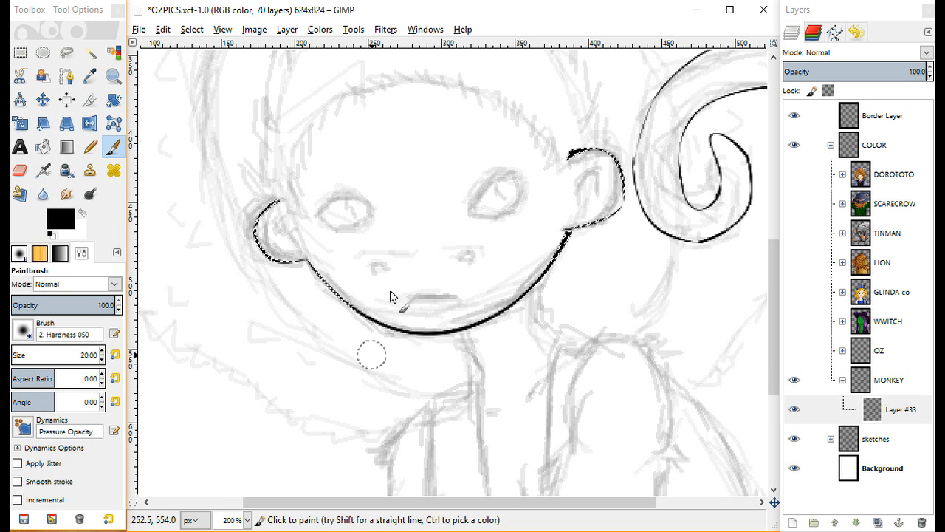
left_click(192, 29)
left_click(207, 66)
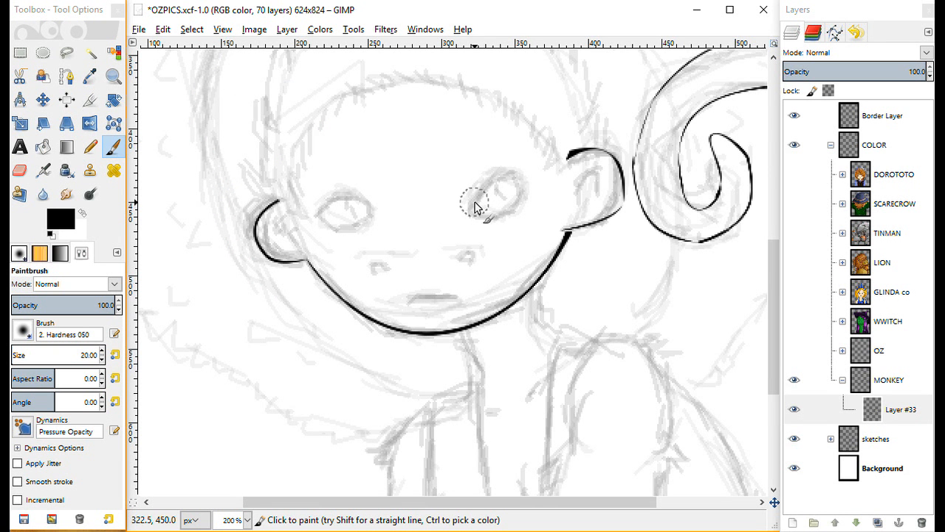
Lay a narrow path between the right eye's outer and inner corners and bow it along the sketched upper lid.
left_click(67, 76)
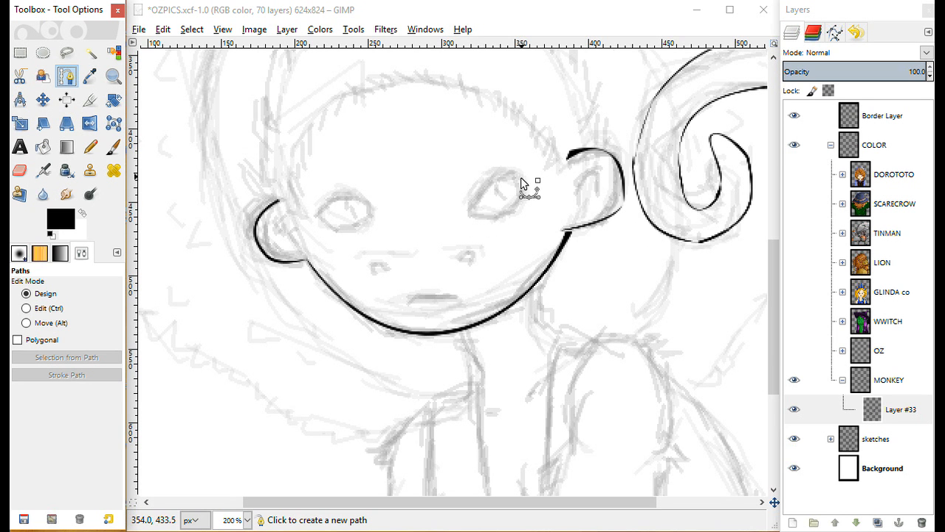
left_click(466, 213)
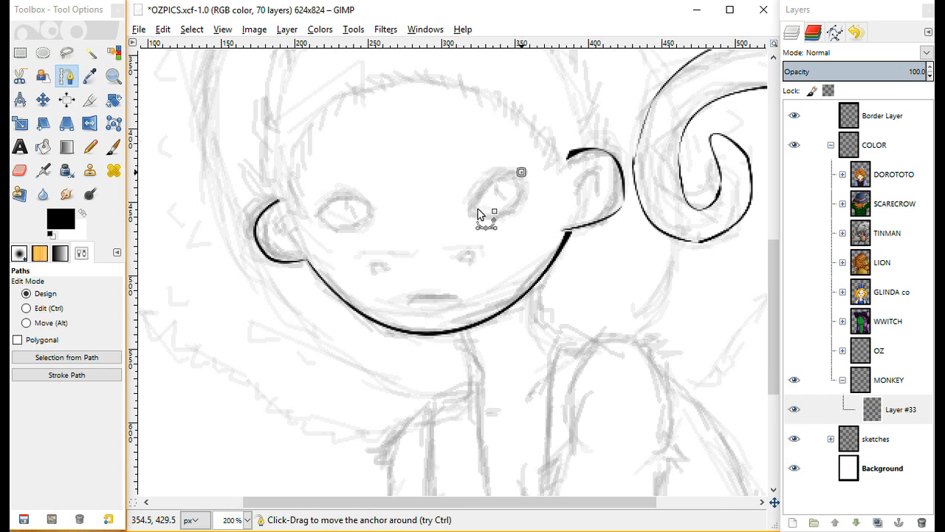
left_click_drag(470, 215, 508, 189)
left_click(529, 171)
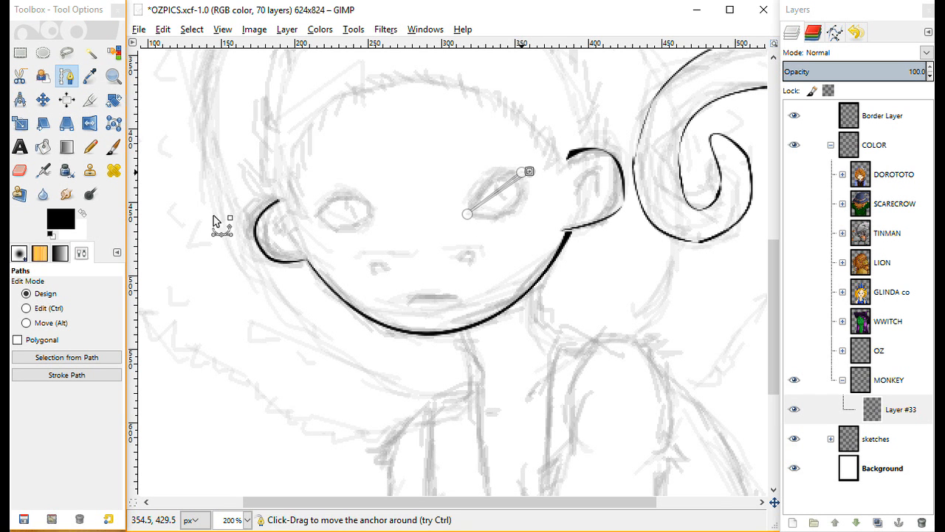
left_click(42, 310)
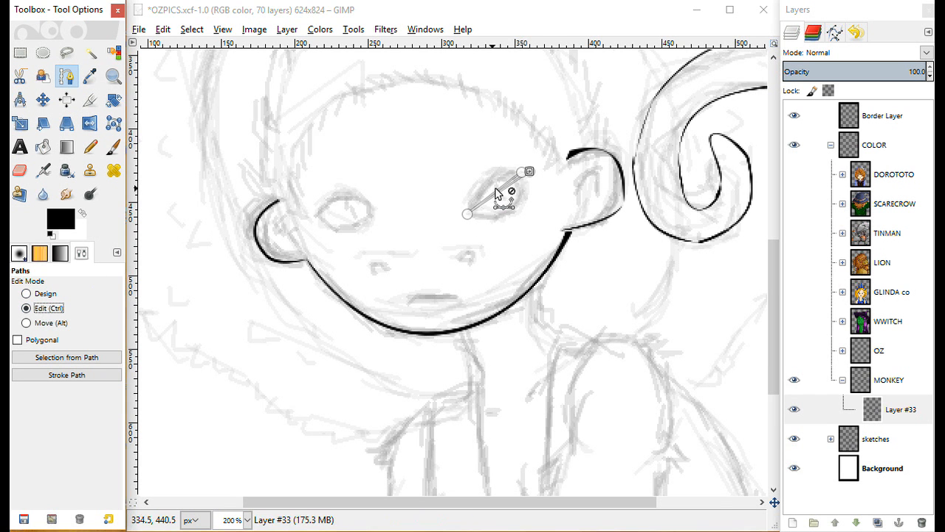
left_click_drag(503, 197, 494, 182)
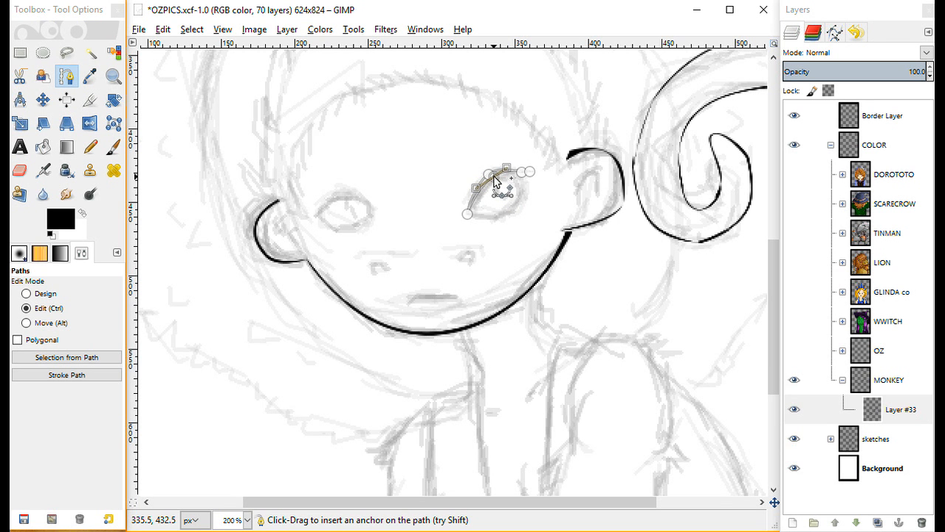
Add a narrow path between the right eye's inner and outer corners and bow it down along the sketched lower lid.
left_click(26, 294)
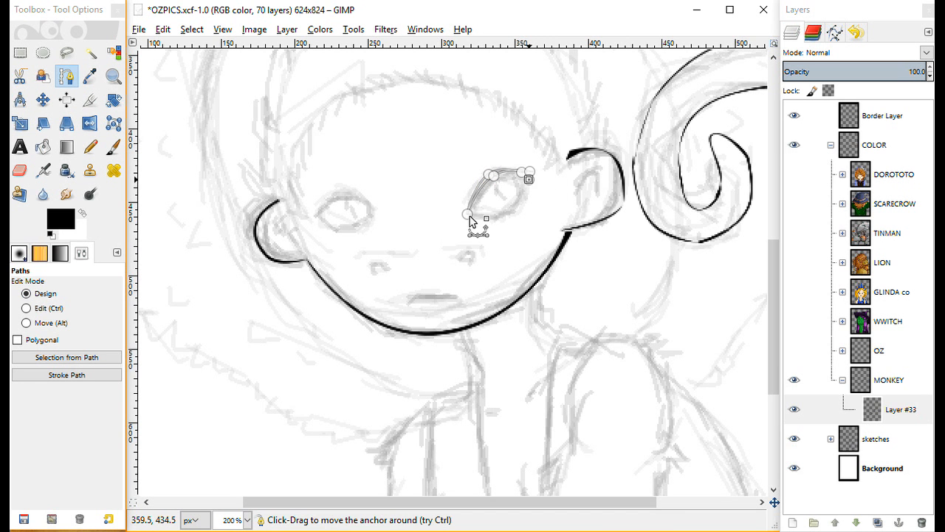
left_click_drag(455, 220, 537, 179)
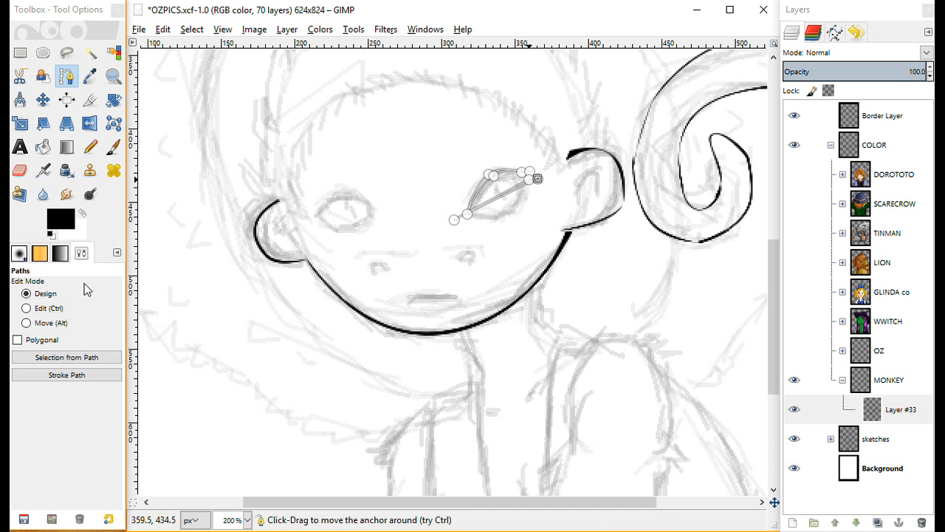
left_click(66, 308)
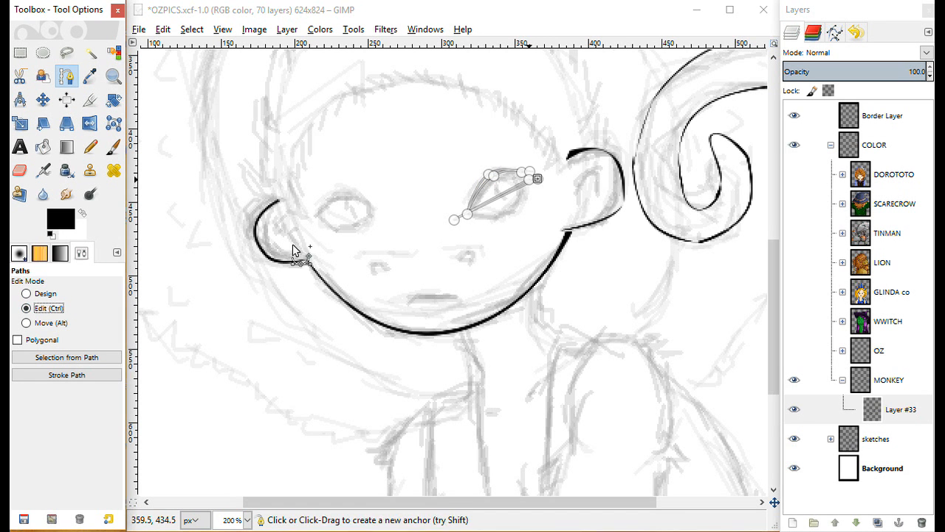
left_click(503, 201)
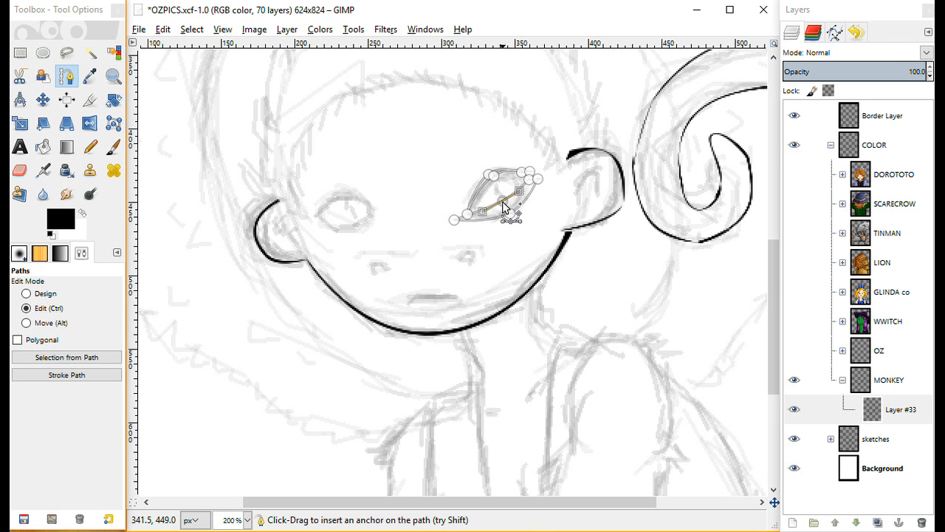
left_click_drag(503, 200, 455, 220)
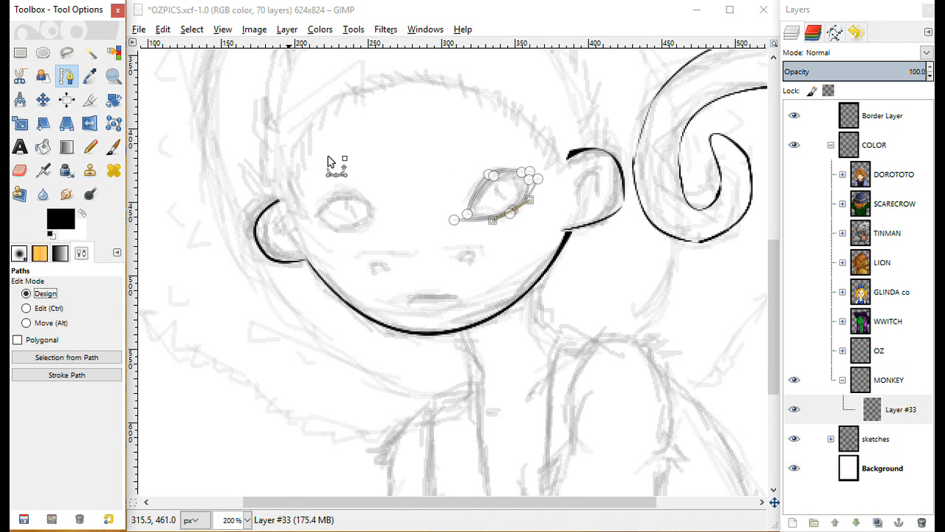
Pull the right eye path's corner anchors together and nudge the lower lid's middle anchor to fit the sketch.
left_click(491, 186)
left_click(468, 215)
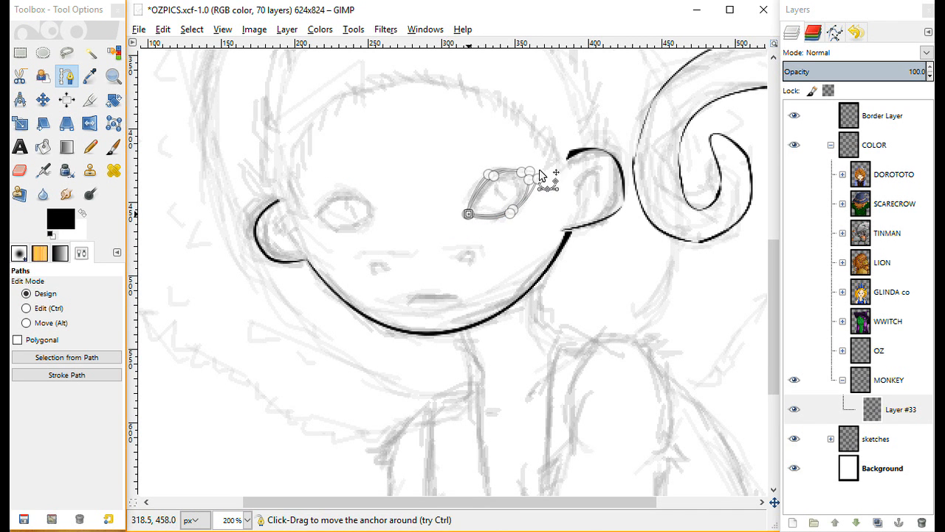
left_click(528, 177)
left_click_drag(538, 177, 534, 175)
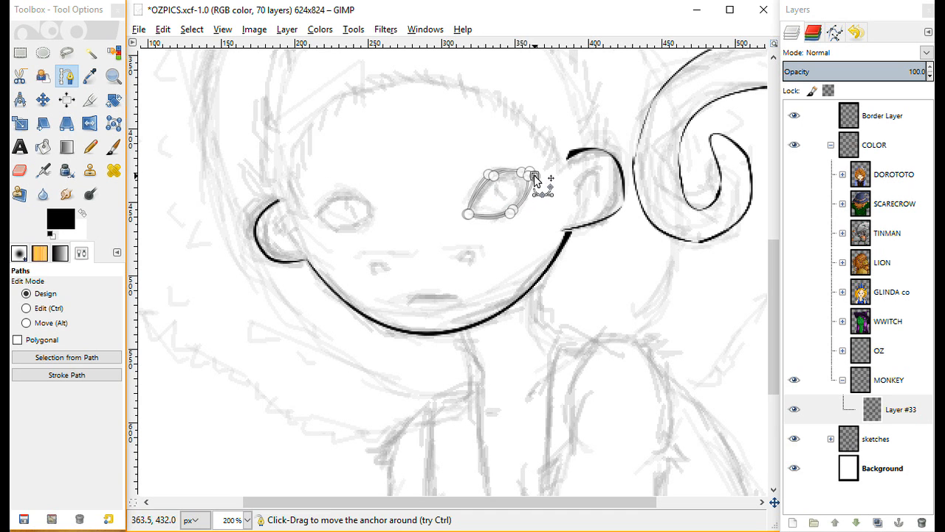
left_click(514, 213)
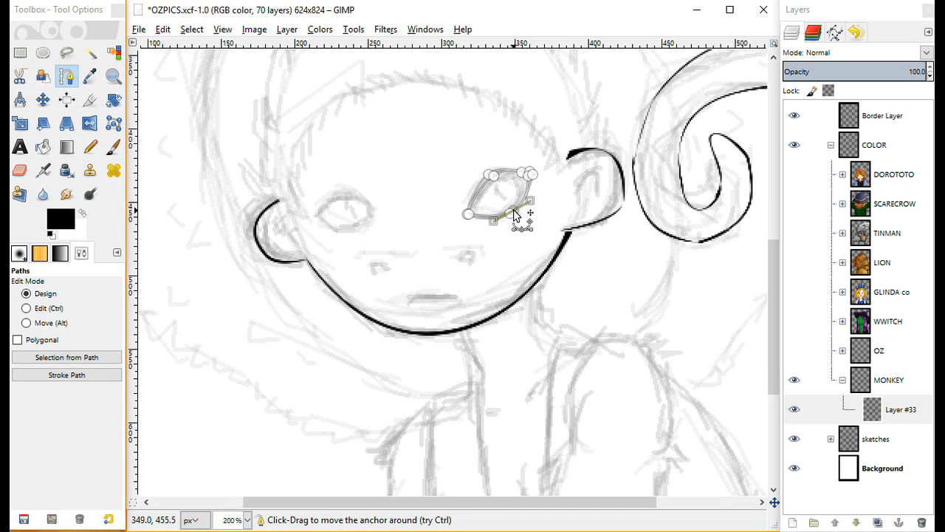
left_click_drag(515, 213, 513, 215)
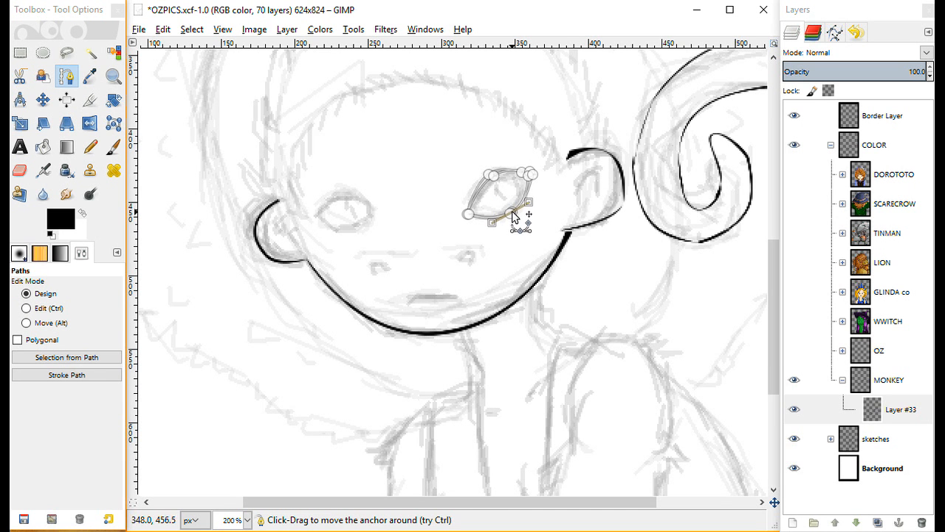
Convert the right eye path to a selection, paint it black with the Paintbrush, and clear the selection.
left_click(104, 355)
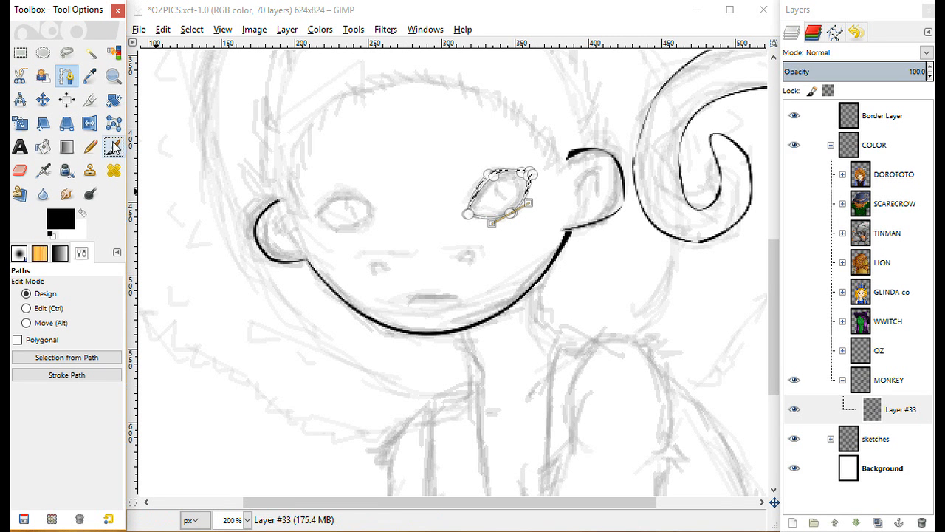
left_click(113, 146)
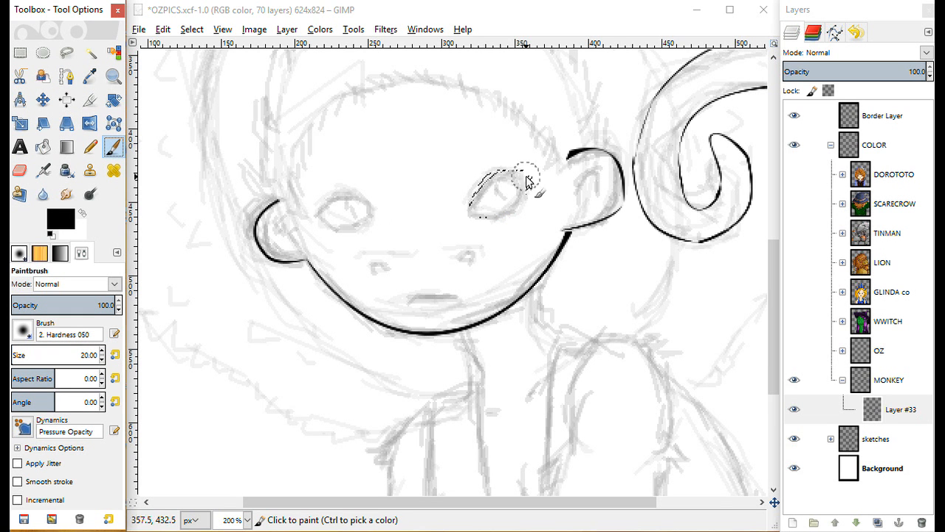
left_click_drag(483, 182, 516, 173)
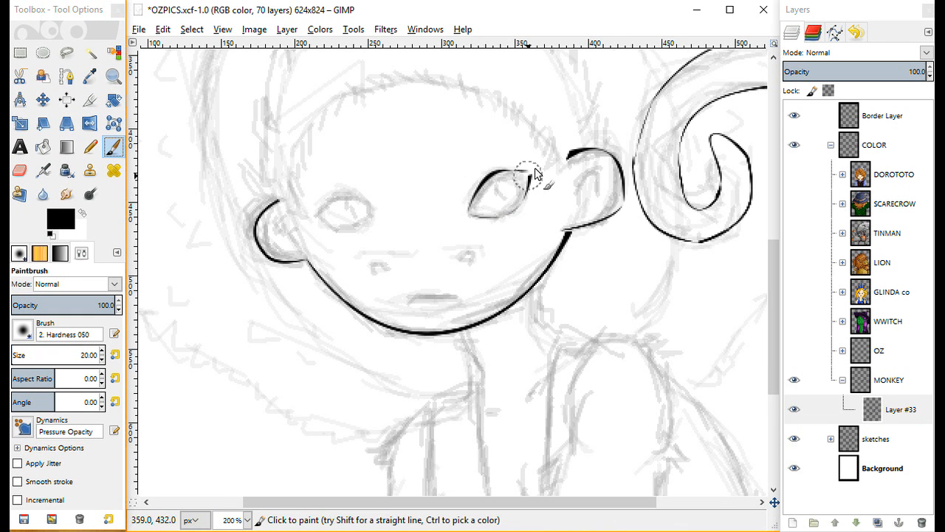
mouse_move(529, 170)
left_mouse_down()
mouse_move(495, 223)
mouse_move(487, 175)
mouse_move(471, 208)
mouse_move(509, 216)
mouse_move(530, 192)
mouse_move(488, 217)
left_mouse_up()
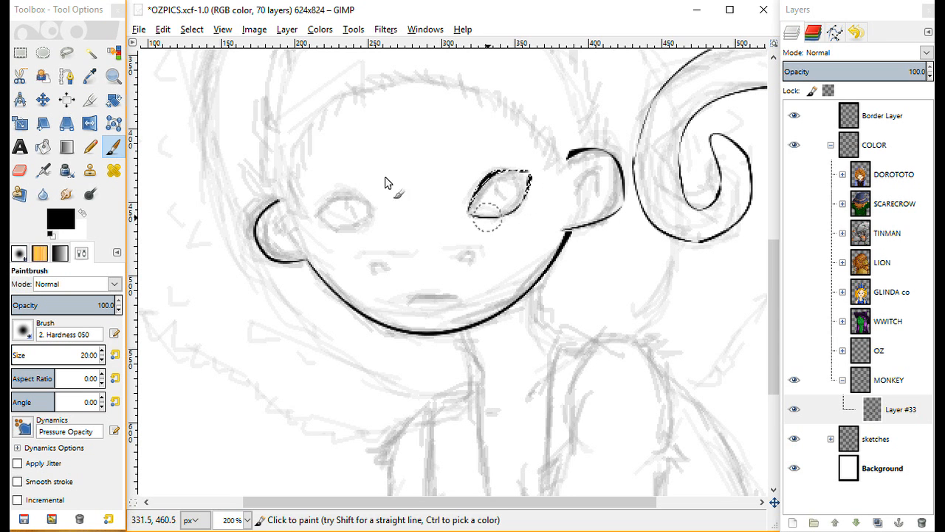
left_click(192, 30)
left_click(208, 67)
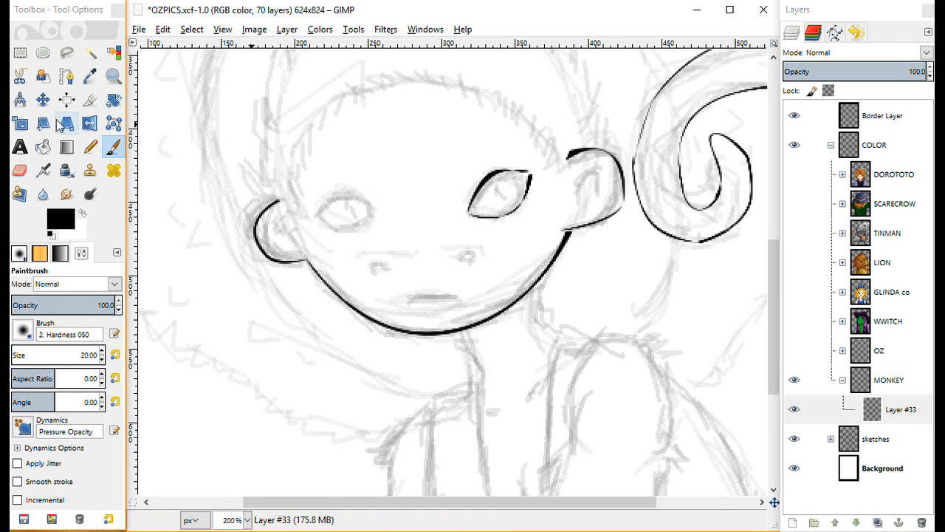
Lay a narrow path between the left eye's outer and inner corners and bow it up along the sketched upper lid.
left_click(67, 76)
left_click(360, 9)
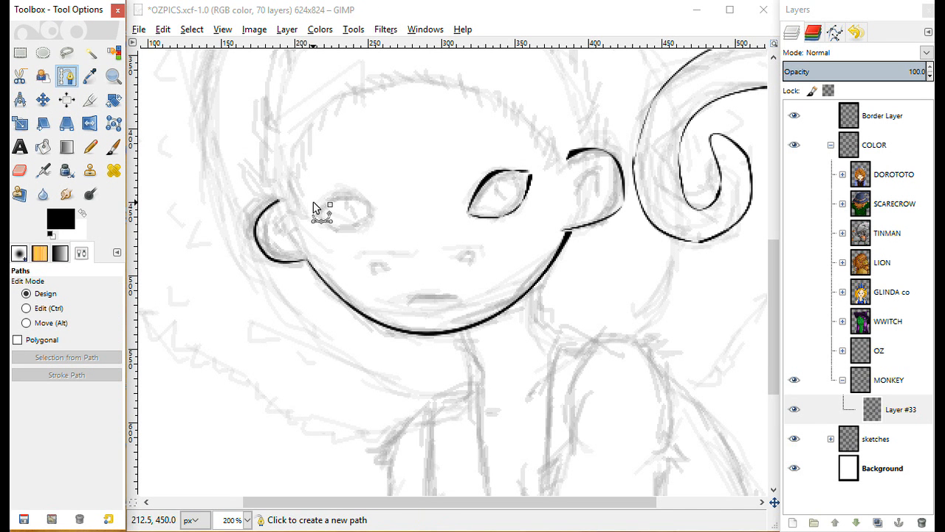
left_click_drag(313, 207, 369, 213)
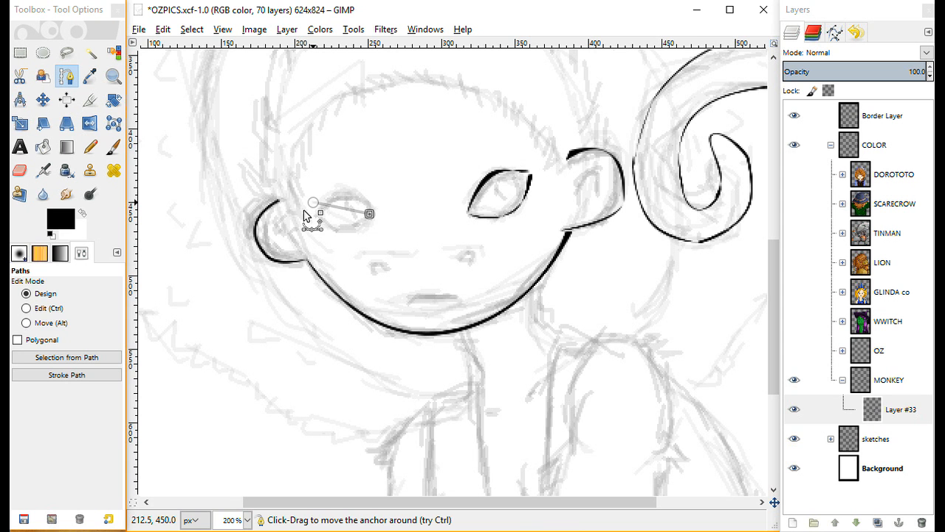
left_click(42, 308)
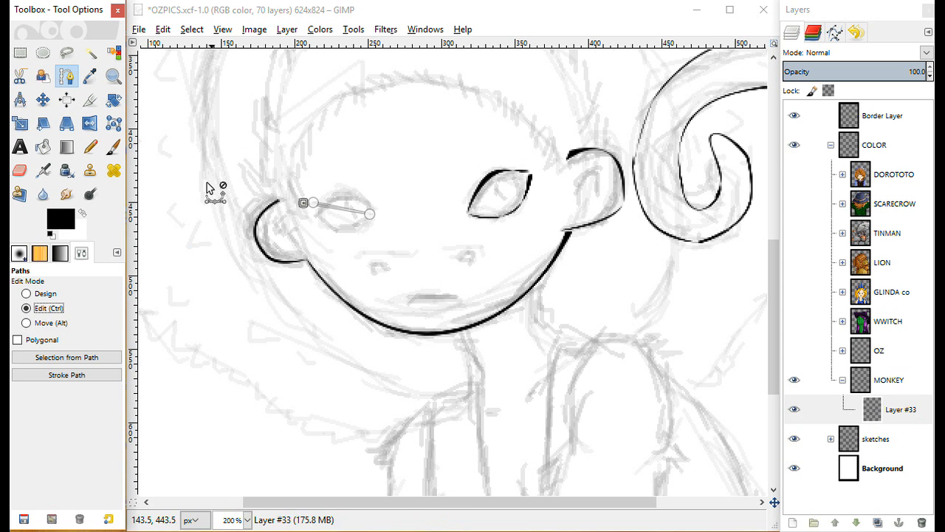
mouse_move(352, 209)
left_mouse_down()
mouse_move(356, 201)
mouse_move(349, 203)
left_mouse_up()
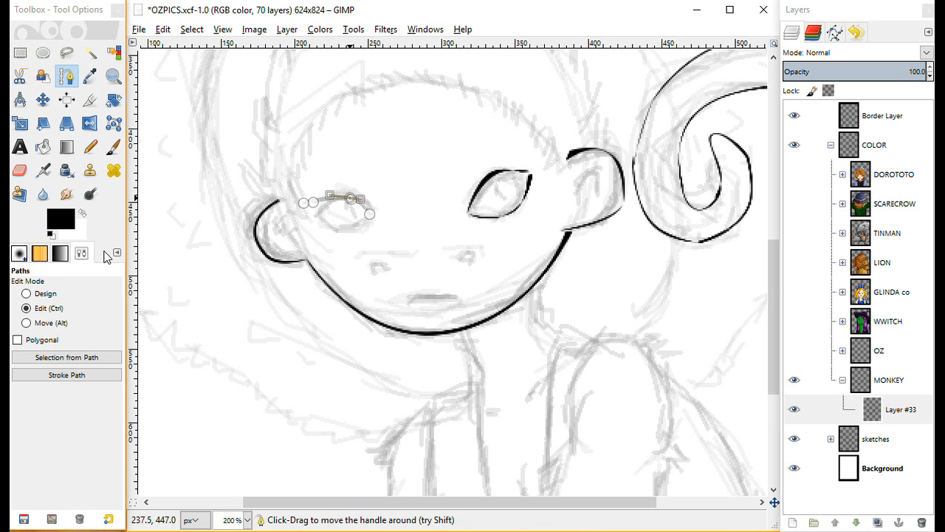
Add a second narrow path between the left eye's corners and bow it down along the sketched lower lid.
left_click(37, 293)
left_click(342, 232)
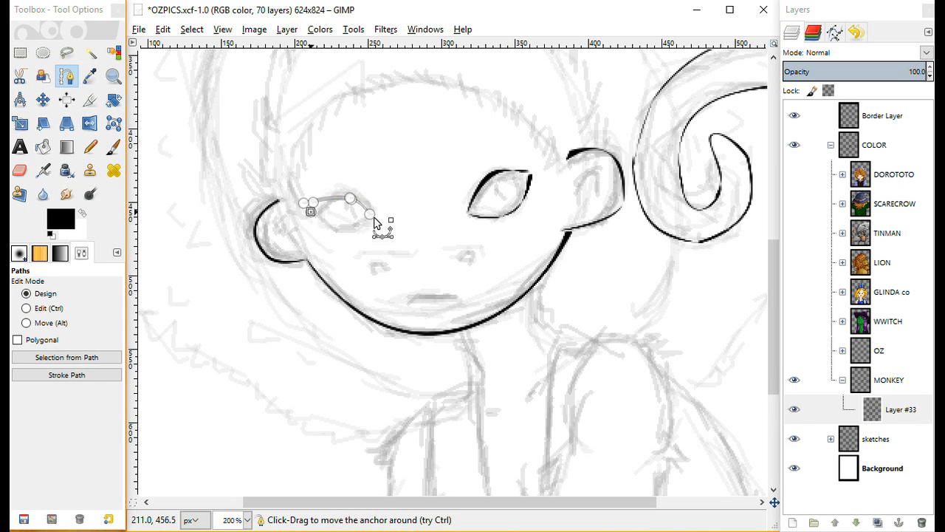
left_click(373, 217)
left_click(298, 215)
left_click(46, 309)
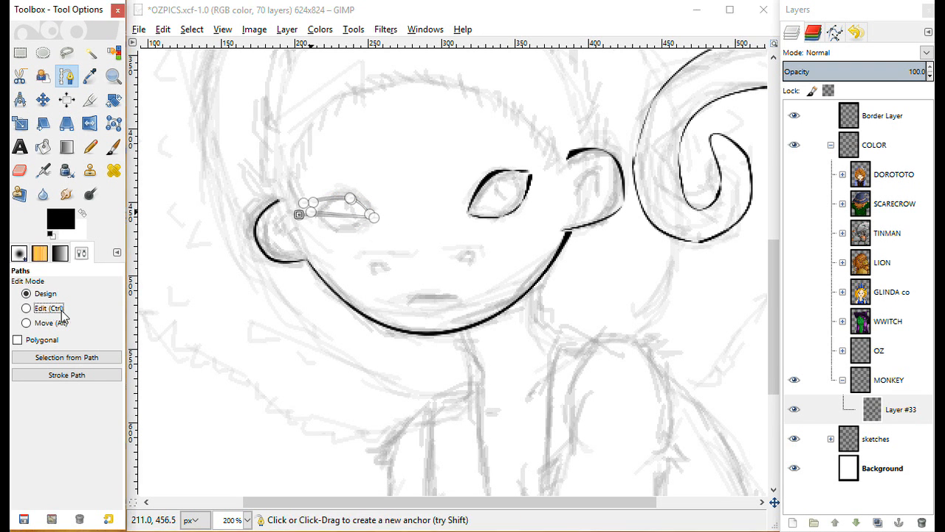
left_click_drag(339, 225, 337, 235)
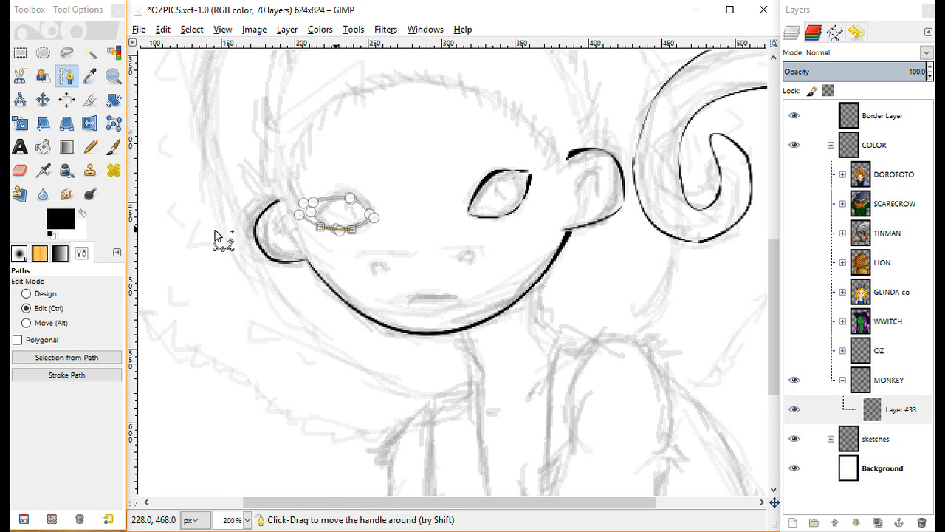
Pull the left eye path's corner anchors together and raise the upper lid's middle anchor to follow the sketch.
left_click(27, 293)
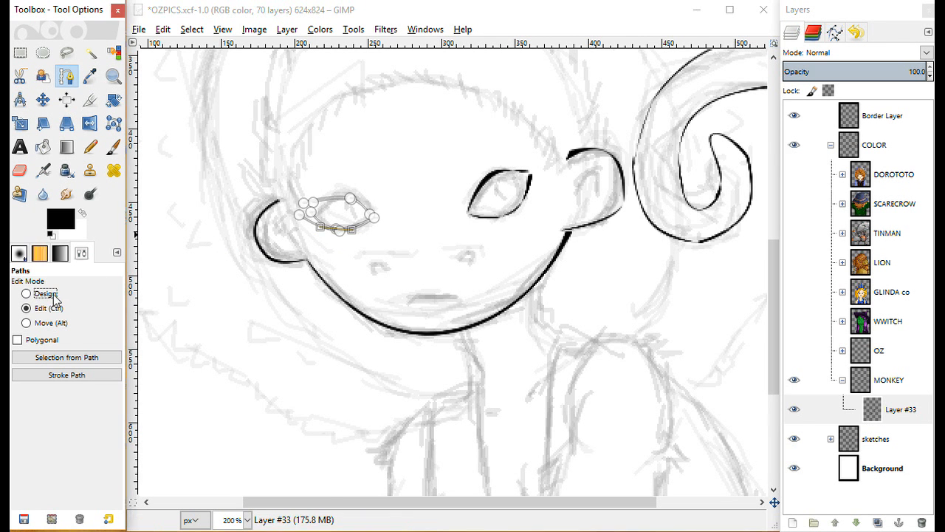
left_click(369, 221)
left_click_drag(370, 222, 360, 194)
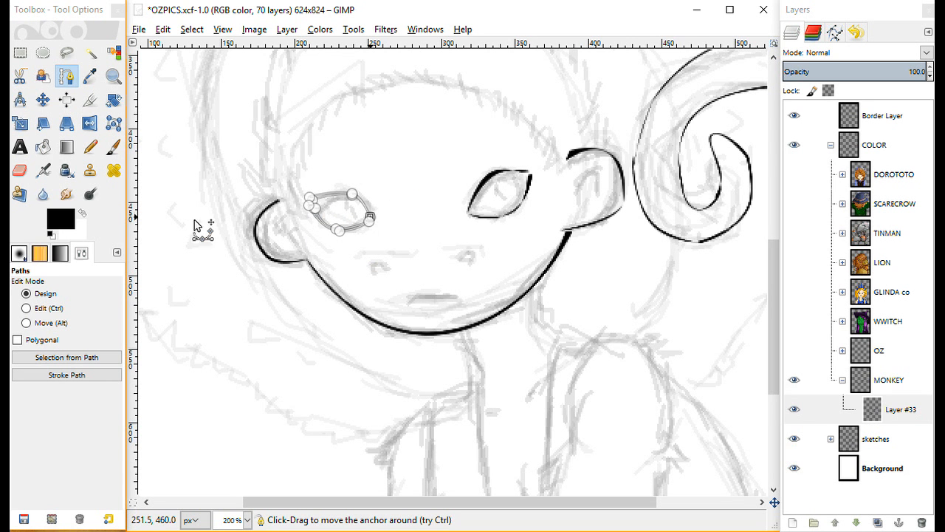
Convert the left eye path to a selection, paint it black with the Paintbrush, and clear the selection.
left_click(97, 358)
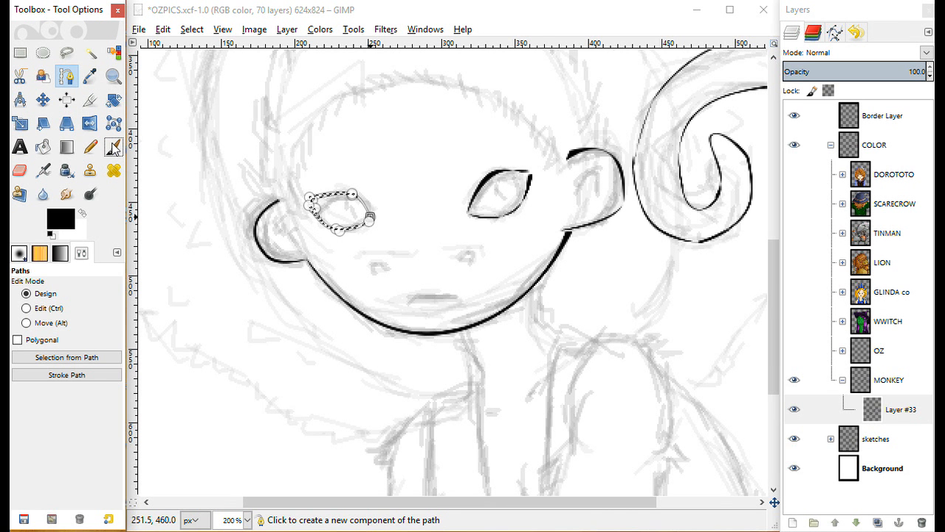
left_click(113, 149)
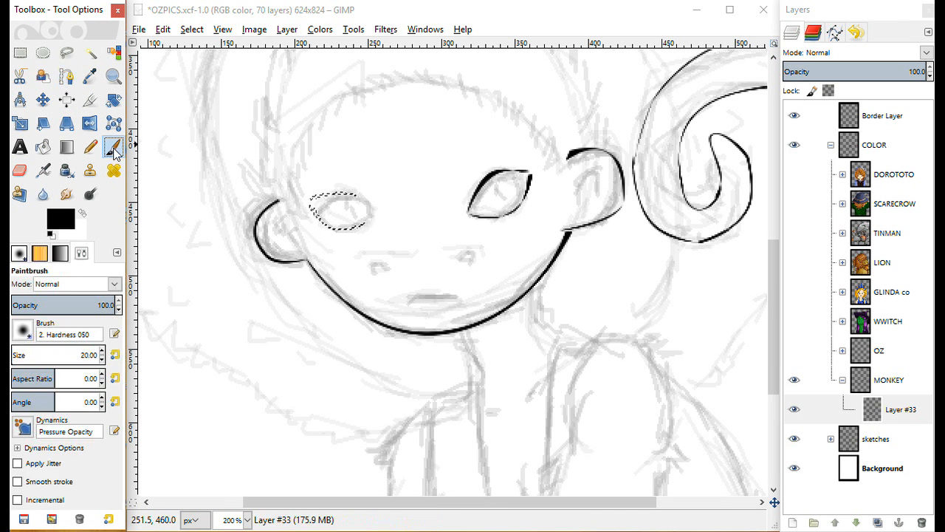
mouse_move(314, 216)
left_mouse_down()
mouse_move(361, 234)
mouse_move(367, 199)
mouse_move(344, 217)
left_mouse_up()
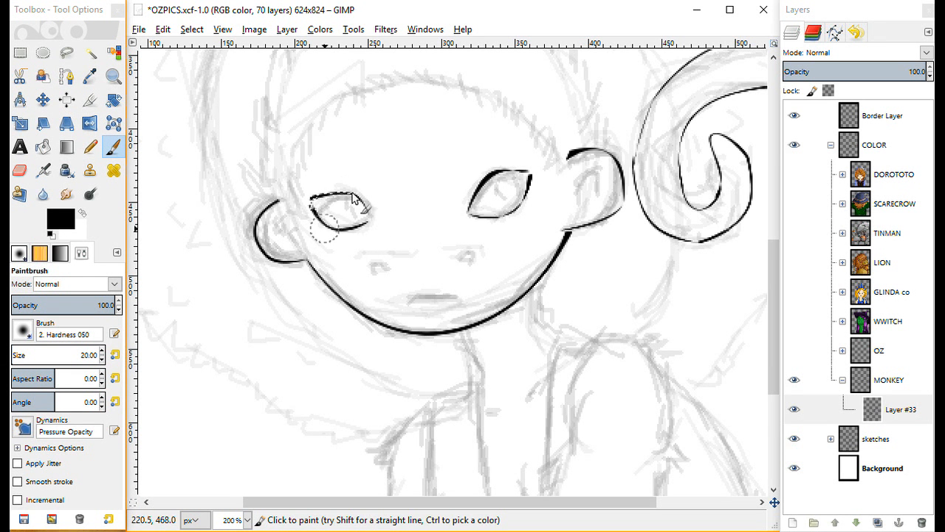
left_click(192, 31)
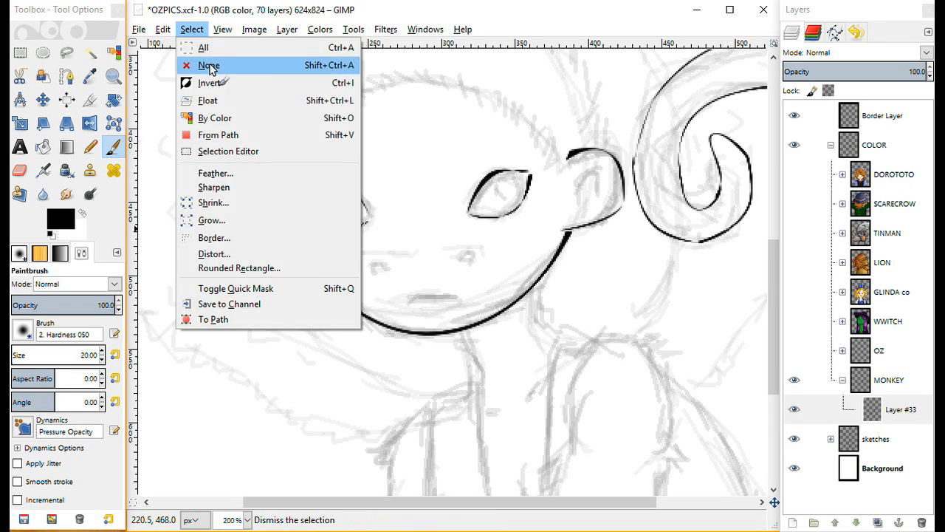
left_click(209, 66)
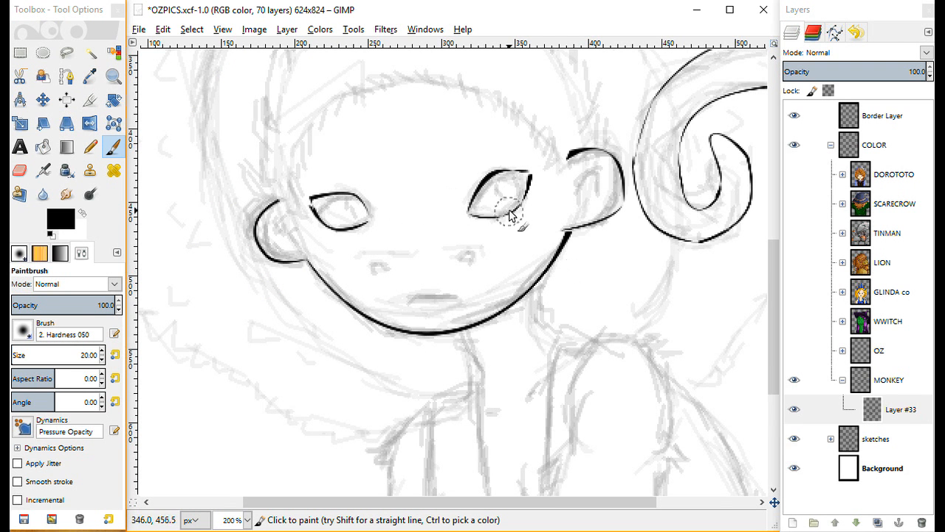
Trace the left arm's inner line from the shoulder to the bottom of the sketch with a narrow path, inserting curved anchors to follow its bends.
left_click_drag(772, 267, 776, 350)
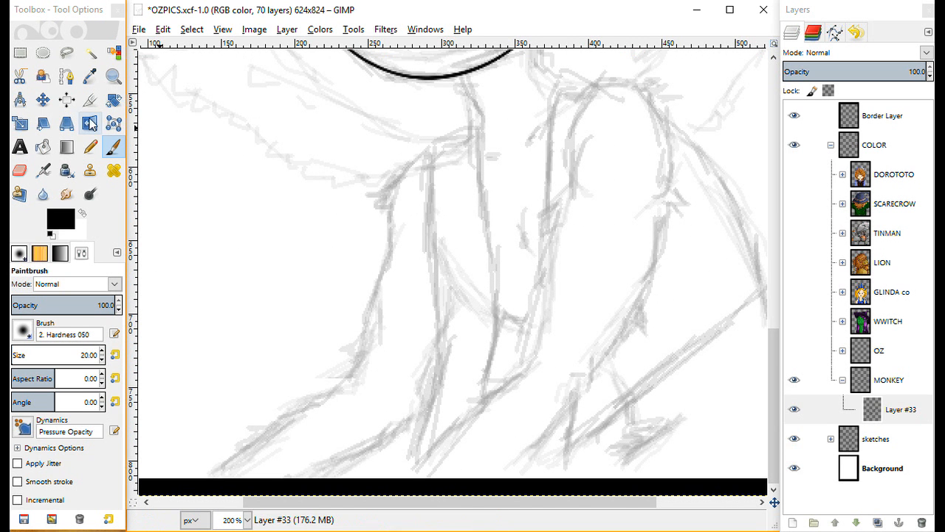
left_click(66, 77)
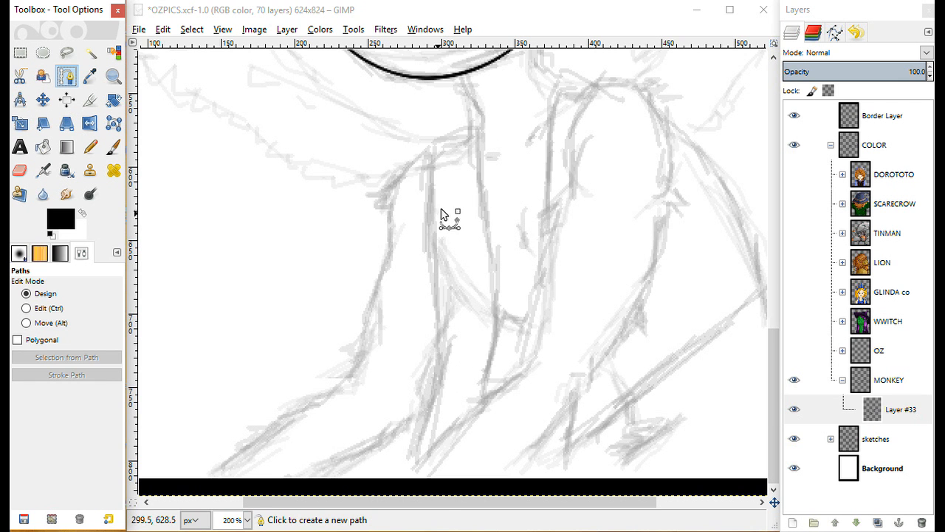
left_click(429, 142)
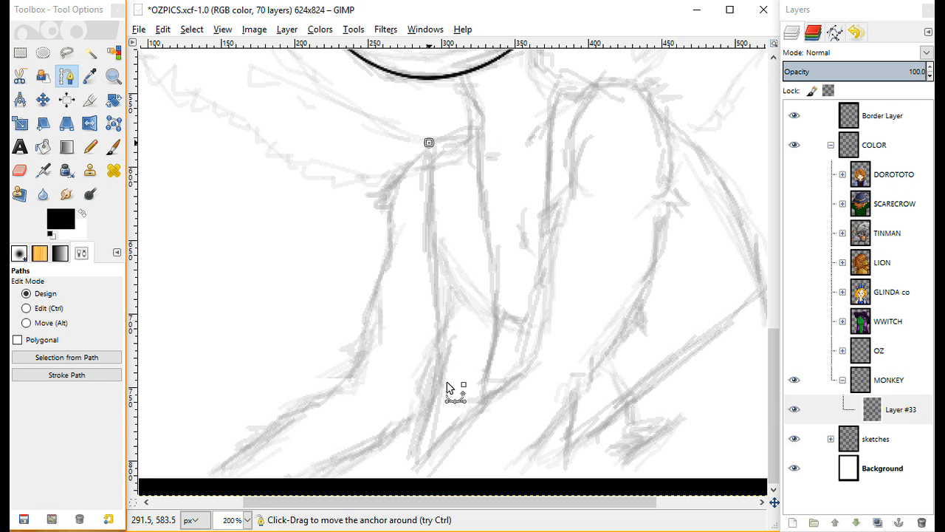
left_click(411, 470)
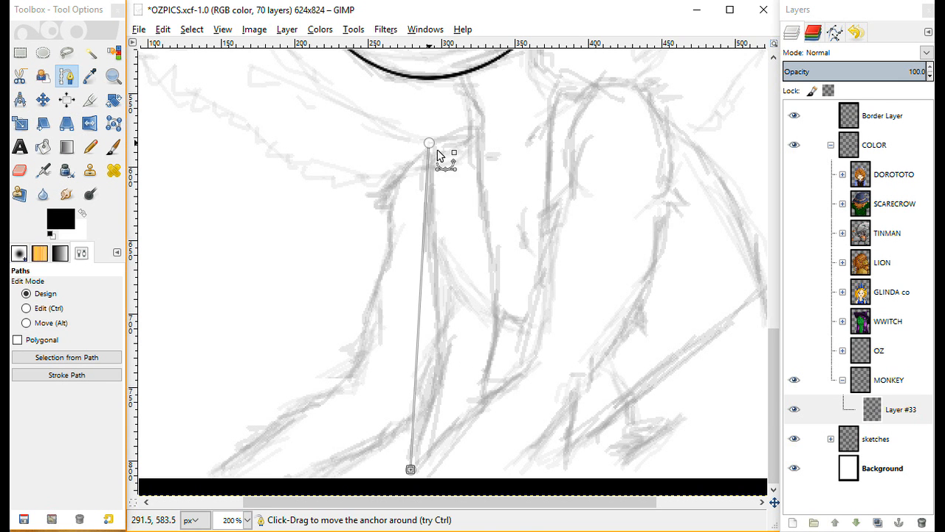
left_click(55, 313)
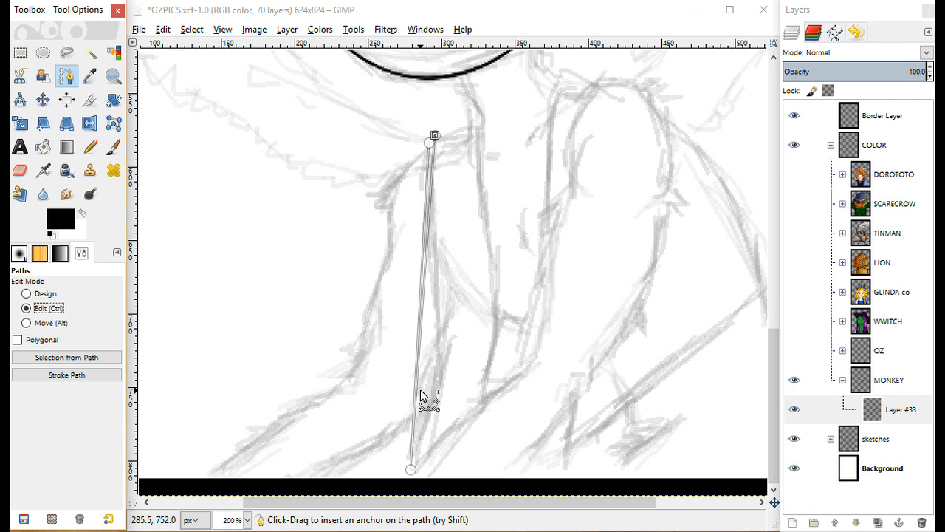
left_click_drag(423, 397, 444, 399)
left_click(433, 231)
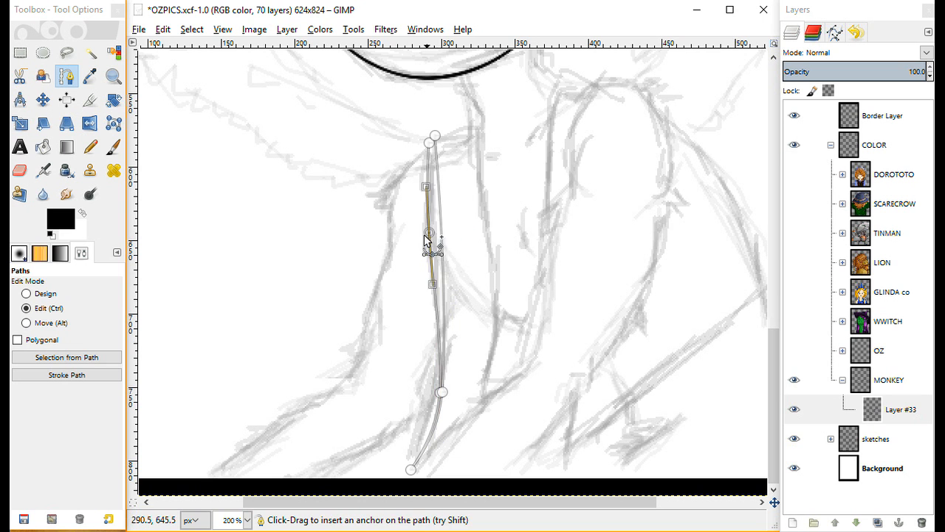
left_click_drag(443, 228, 426, 237)
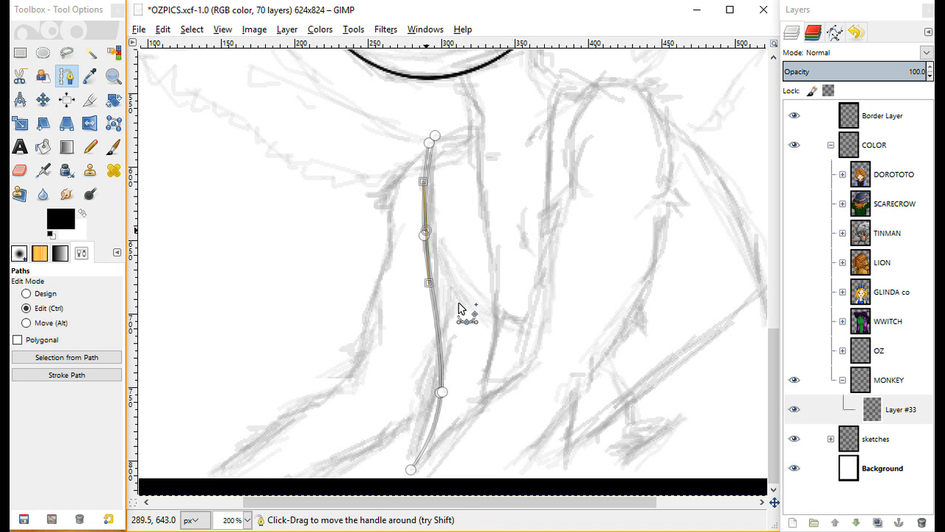
Branch a narrow spur up and outward from the arm line's lower part and bend the main line back onto the sketch with new anchors.
left_click_drag(446, 357, 473, 306)
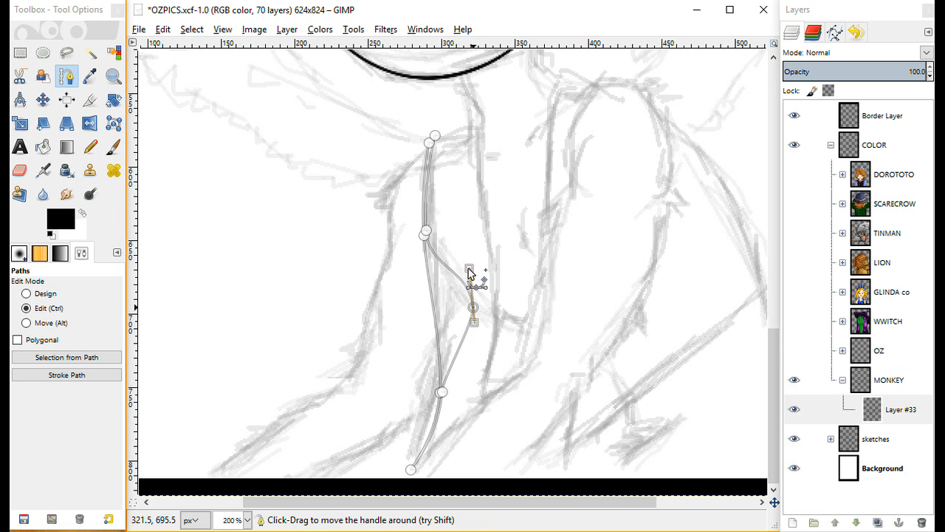
left_click_drag(468, 270, 407, 476)
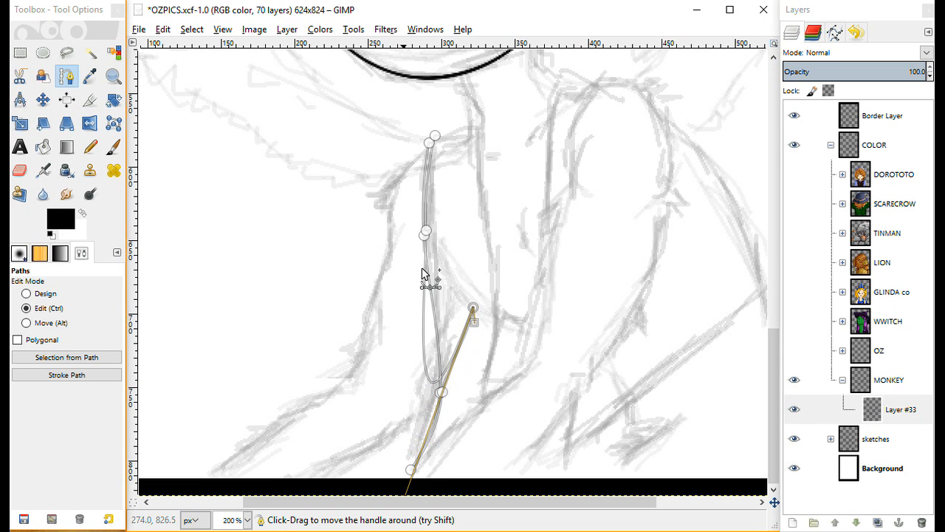
left_click(454, 332)
left_click_drag(455, 334, 473, 304)
left_click_drag(467, 264, 406, 518)
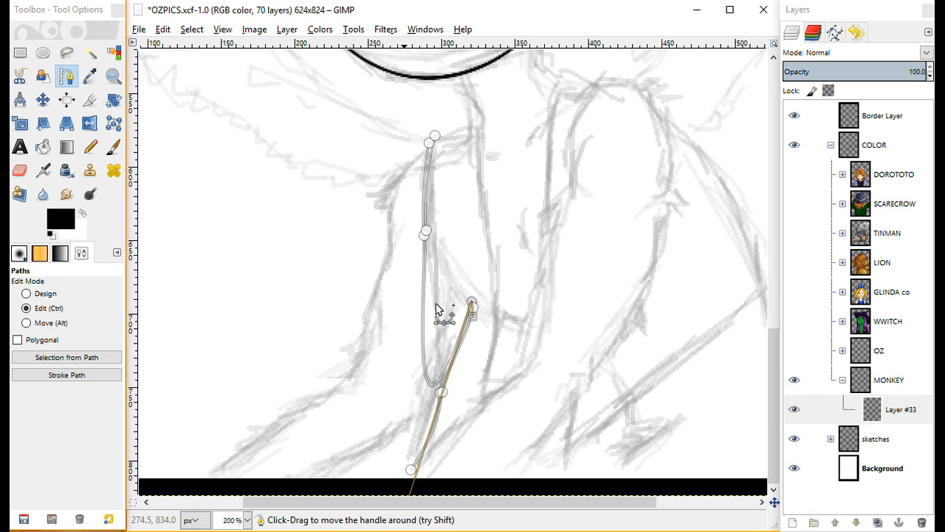
left_click(426, 343)
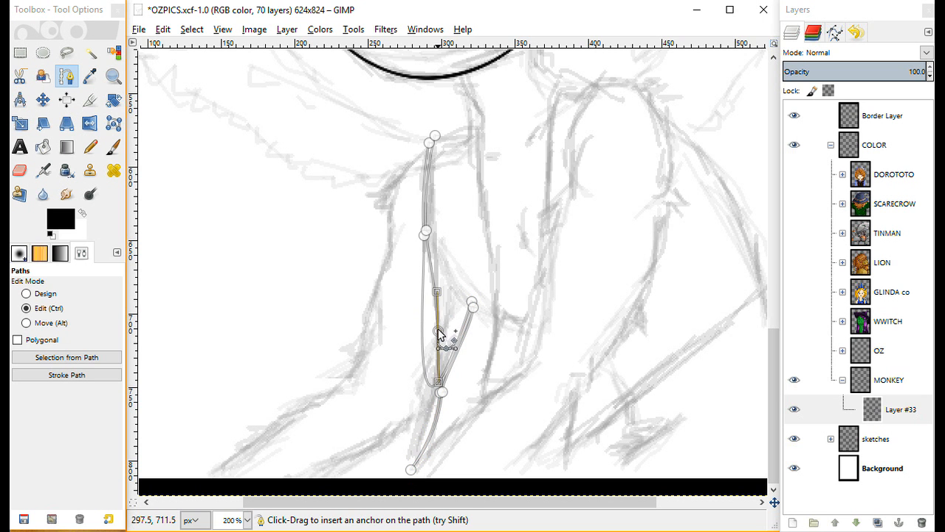
left_click_drag(432, 329, 441, 329)
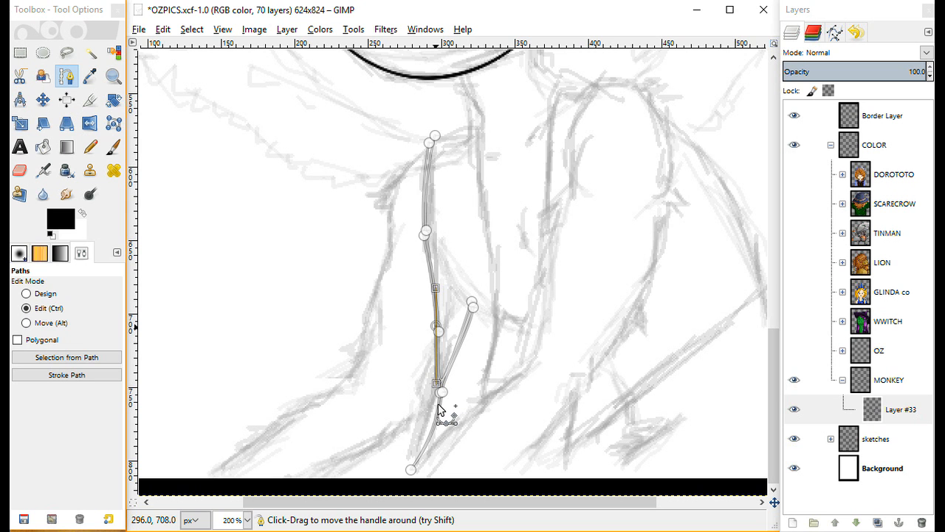
Align the anchors where the spur meets the arm line and shorten the spur by lowering its tip.
left_click(59, 325)
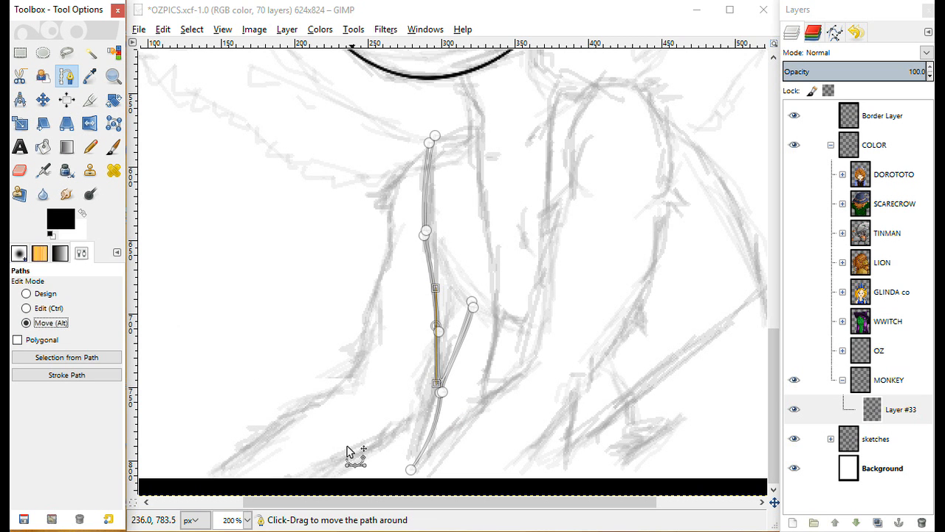
left_click(29, 308)
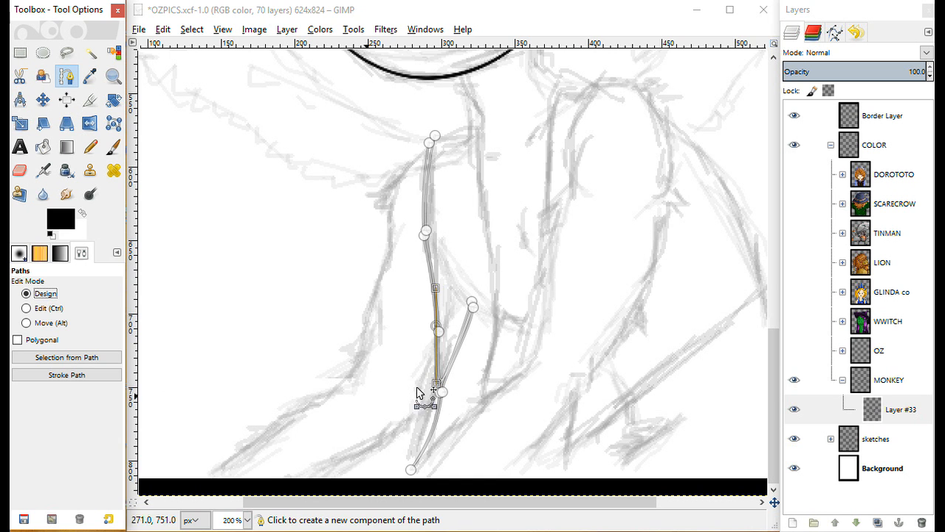
left_click(438, 396)
left_click_drag(439, 397, 437, 397)
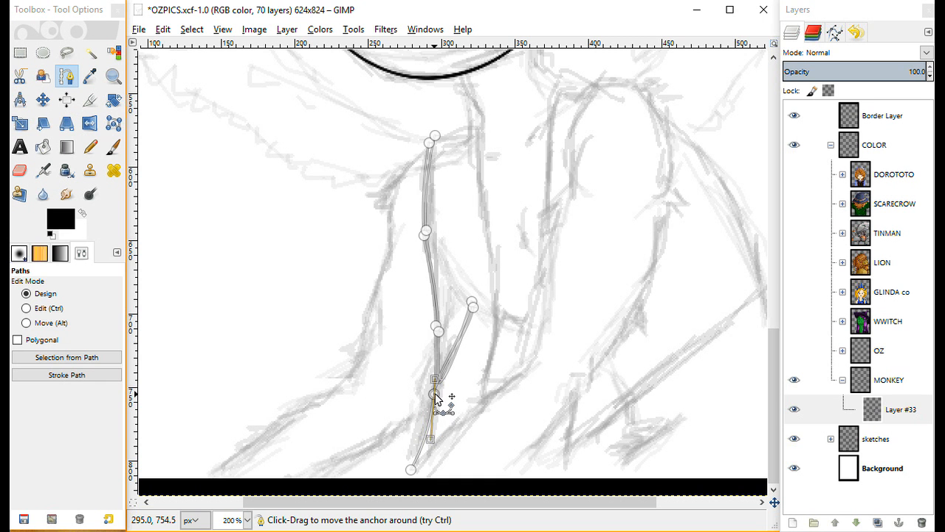
left_click_drag(436, 398, 436, 396)
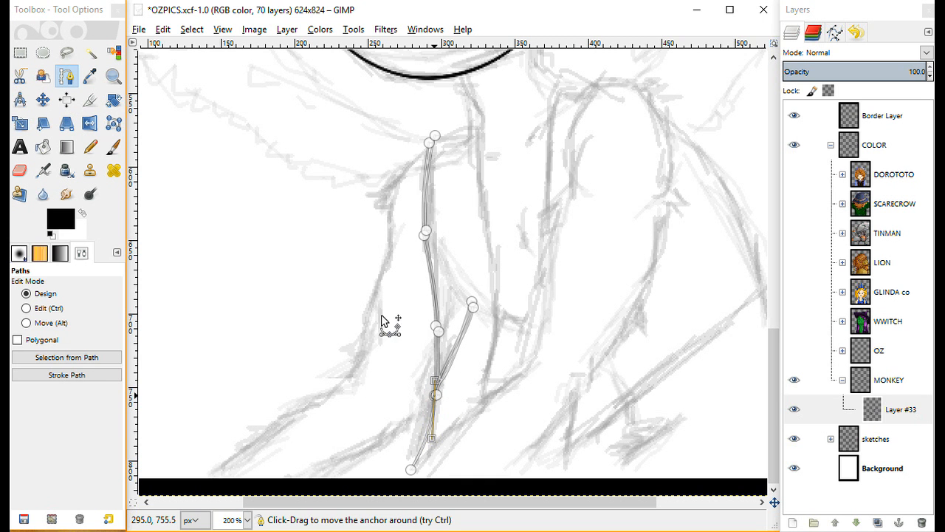
left_click_drag(467, 284, 470, 319)
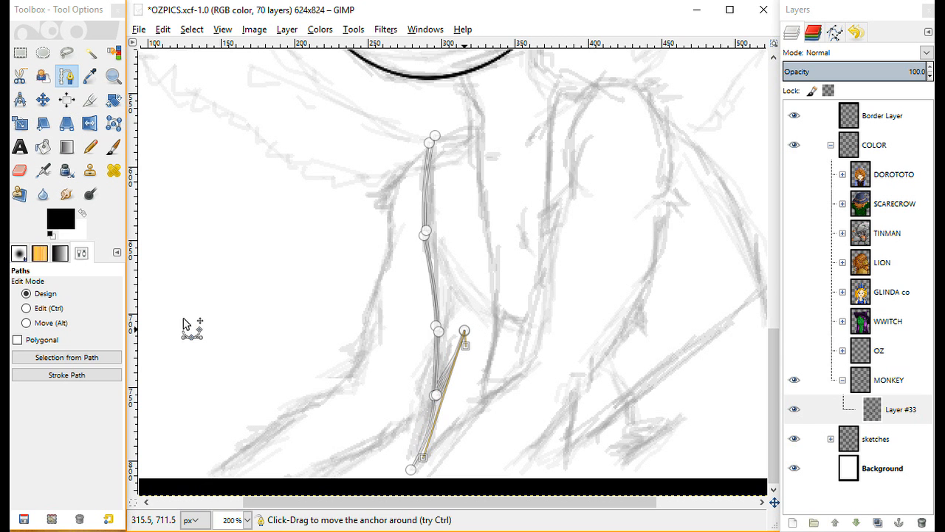
Convert the arm line and spur path to a selection, paint it black with the Paintbrush, and clear the selection.
left_click(65, 358)
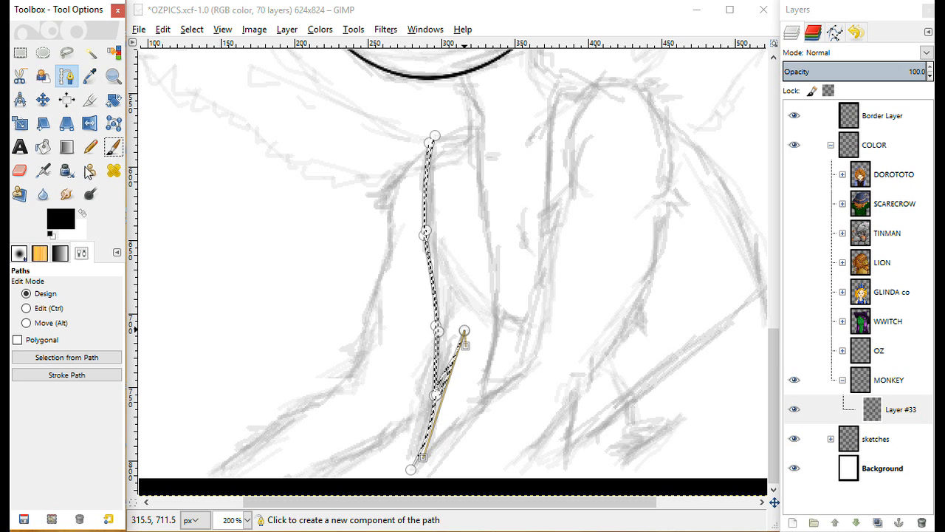
left_click(113, 147)
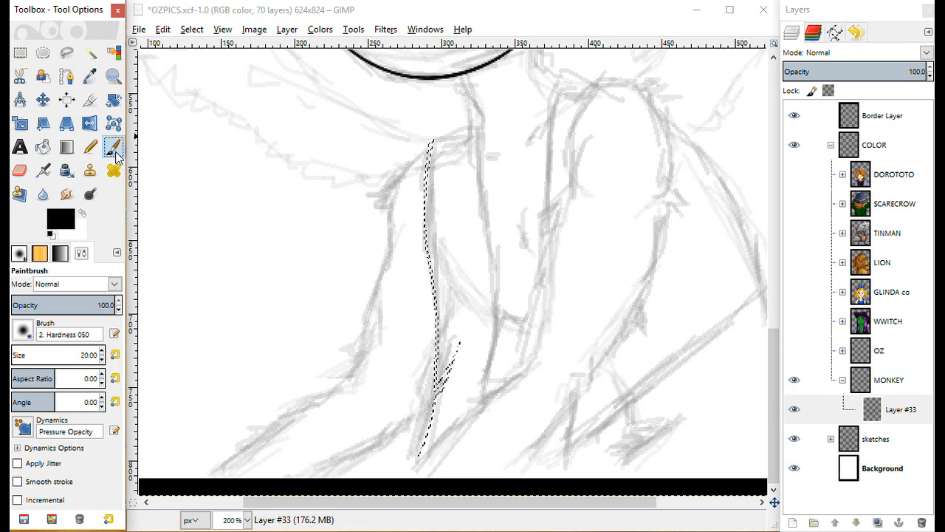
left_click_drag(433, 137, 427, 171)
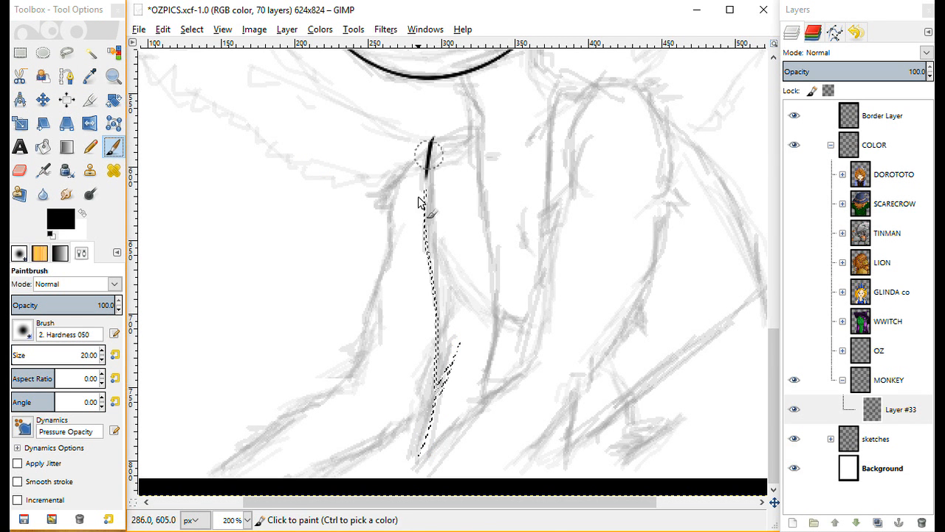
left_click_drag(432, 402, 446, 378)
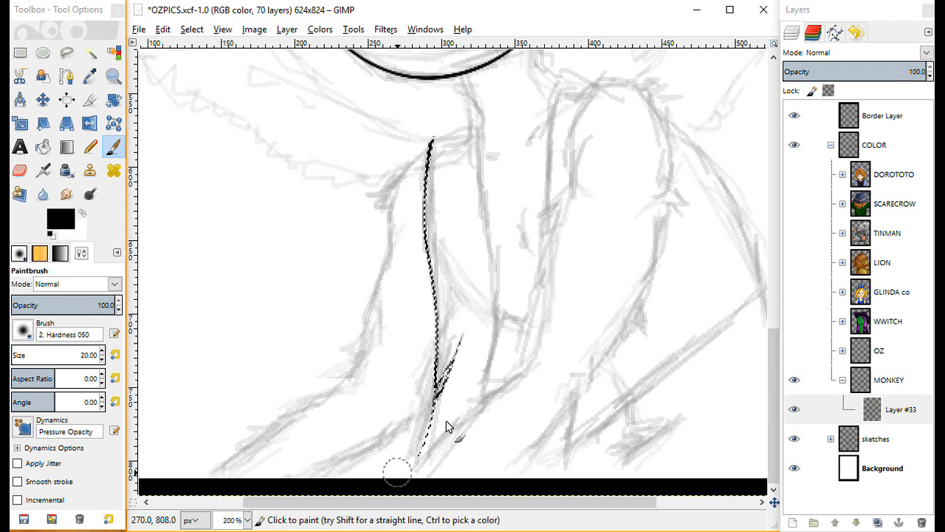
left_click_drag(434, 403, 417, 461)
left_click_drag(436, 399, 457, 343)
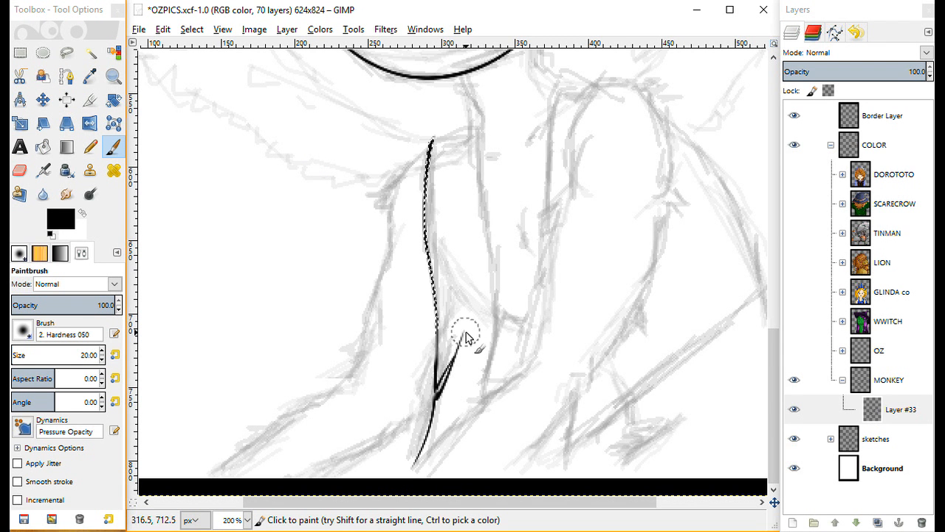
mouse_move(433, 137)
left_mouse_down()
mouse_move(429, 247)
mouse_move(448, 295)
mouse_move(432, 396)
left_mouse_up()
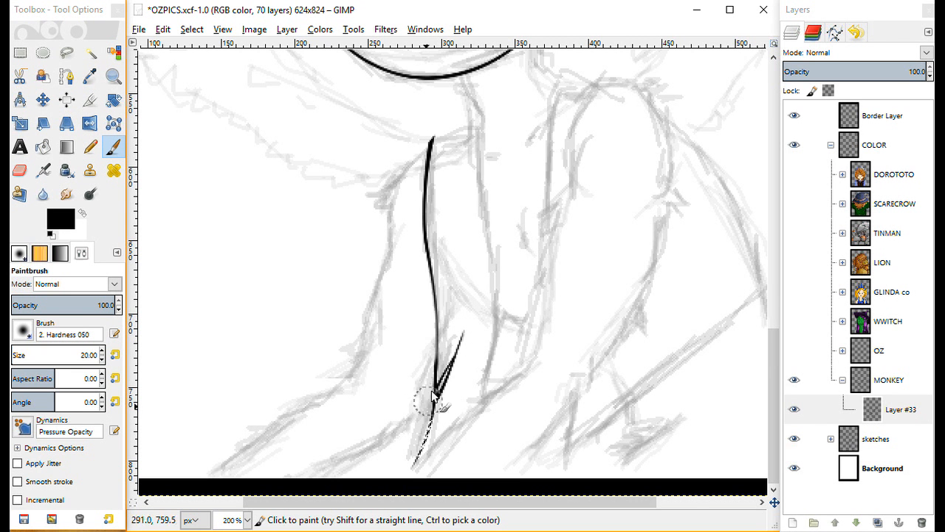
left_click(162, 29)
mouse_move(191, 28)
left_click(205, 63)
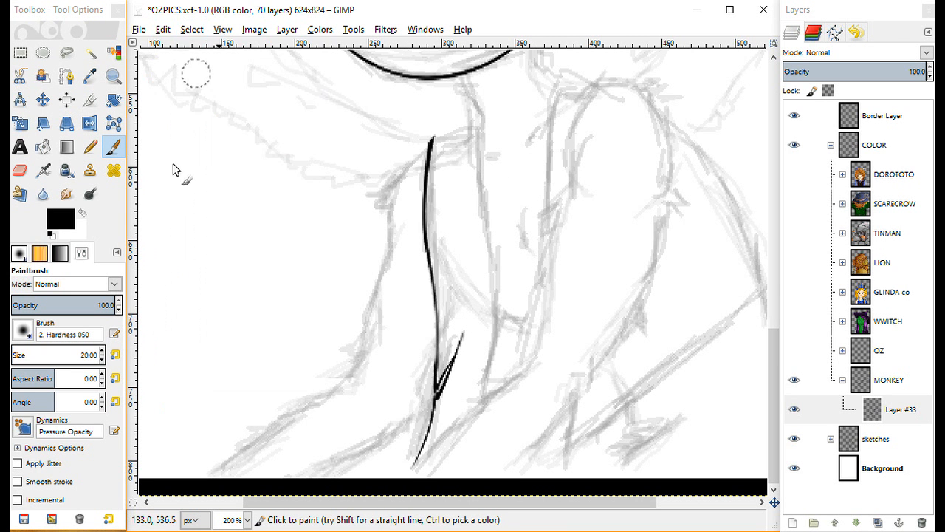
Draw a narrow path from the top of the black arm line across to the neighbouring sketched line and arch it slightly upward.
left_click(67, 76)
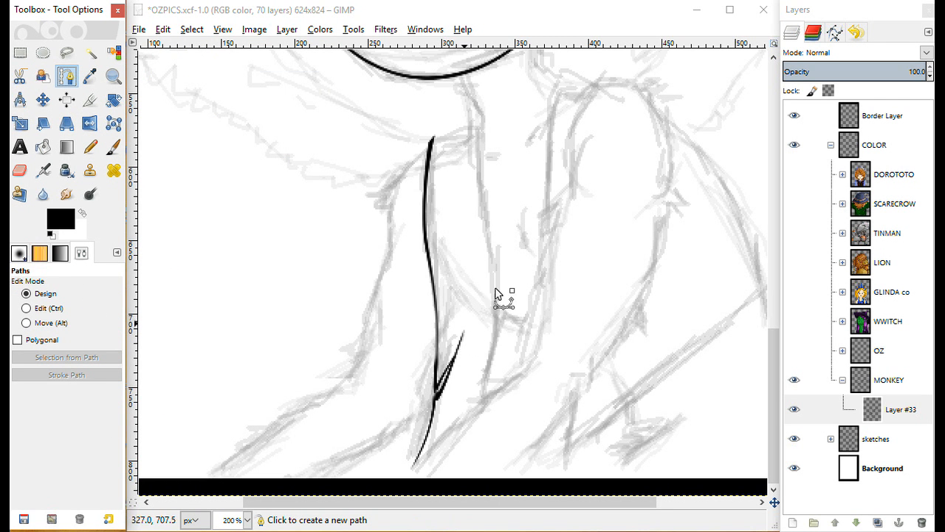
left_click(431, 137)
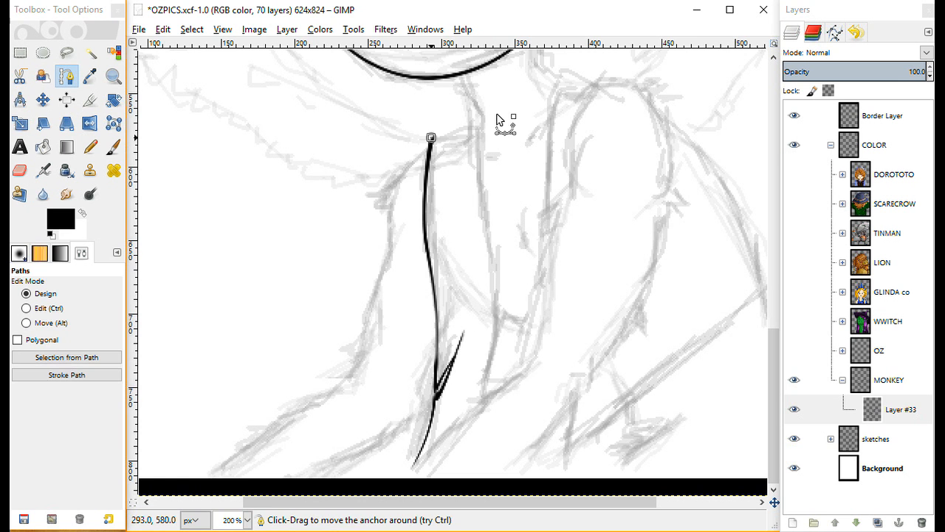
left_click(484, 126)
left_click(427, 143)
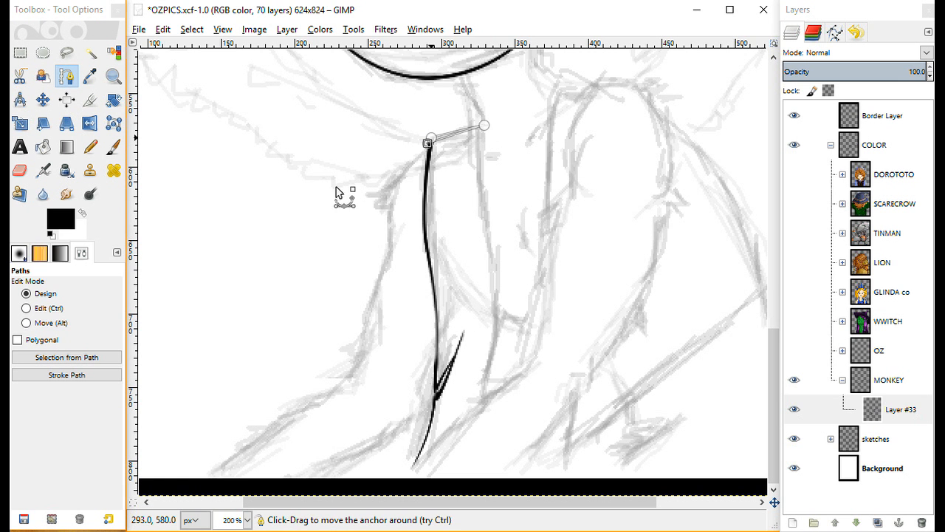
left_click(27, 308)
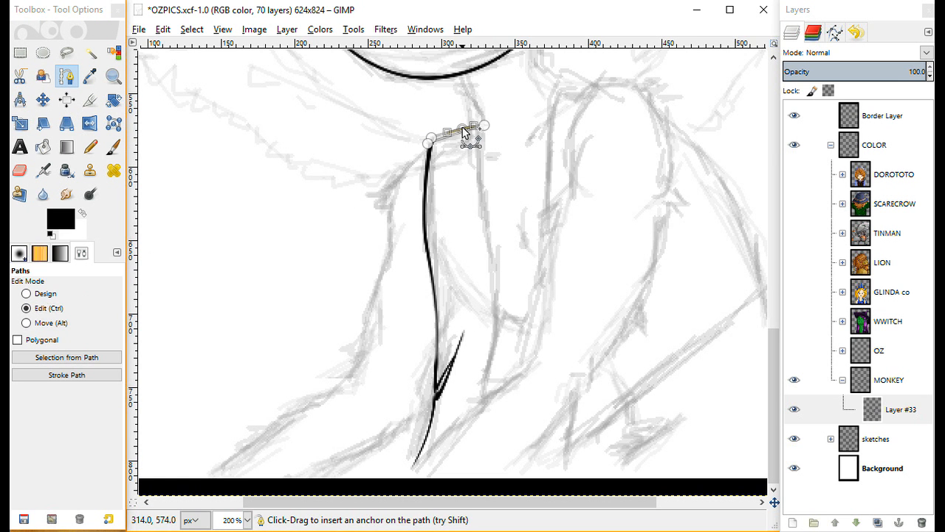
left_click(460, 131)
left_click_drag(461, 131, 458, 134)
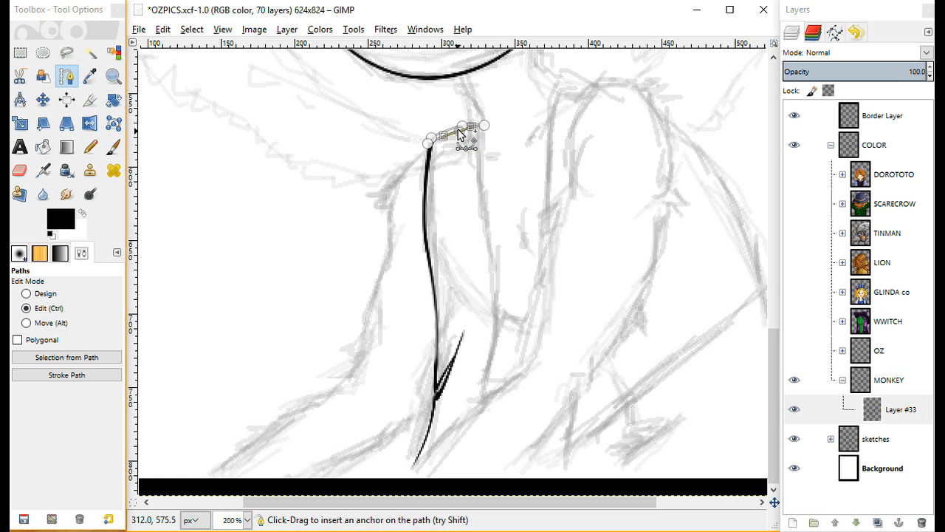
Add a second narrow path down the neighbouring sketched line, curve it with inserted anchors, and join its upper end to the short arched path.
left_click(42, 294)
left_click(482, 401)
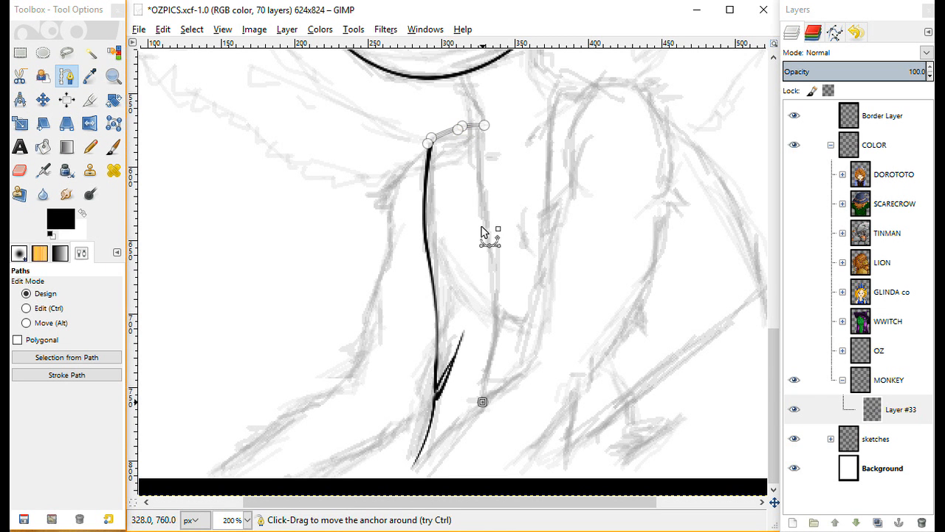
left_click(483, 125, "ctrl")
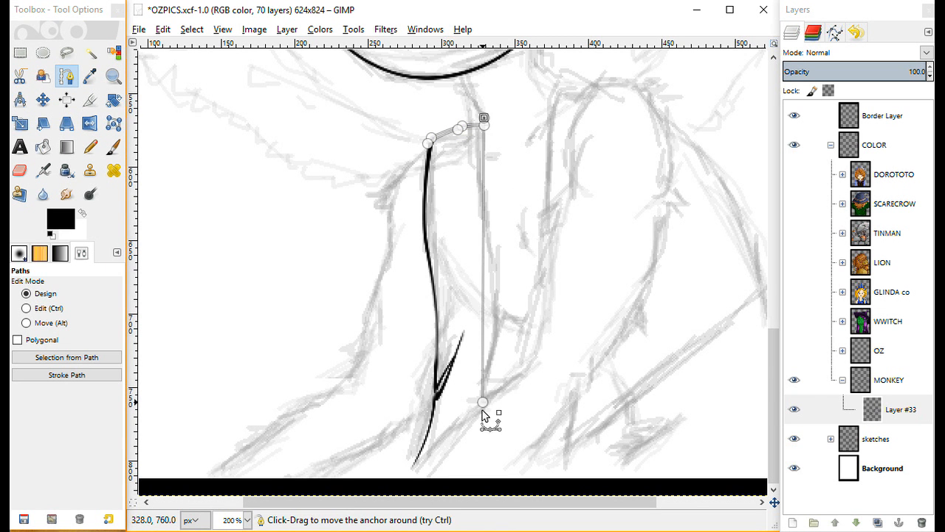
left_click(482, 403)
left_click(25, 308)
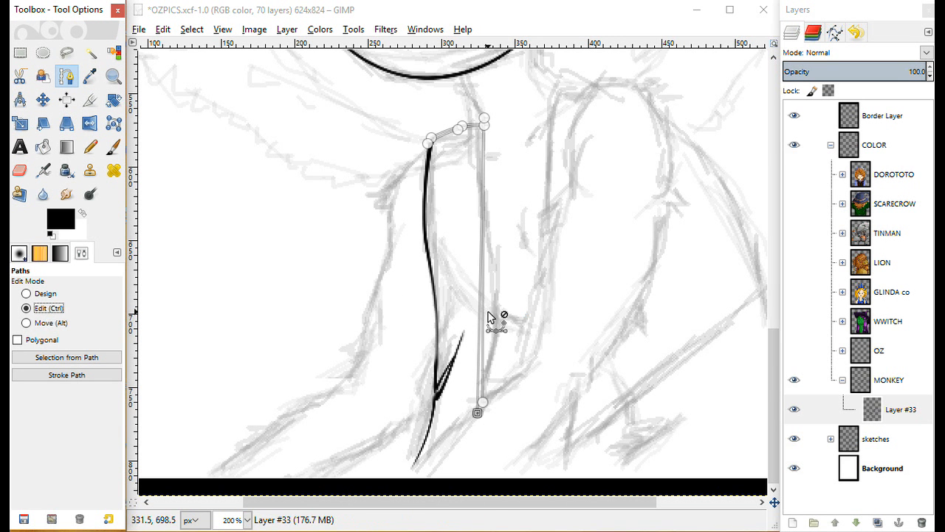
left_click_drag(483, 316, 497, 313)
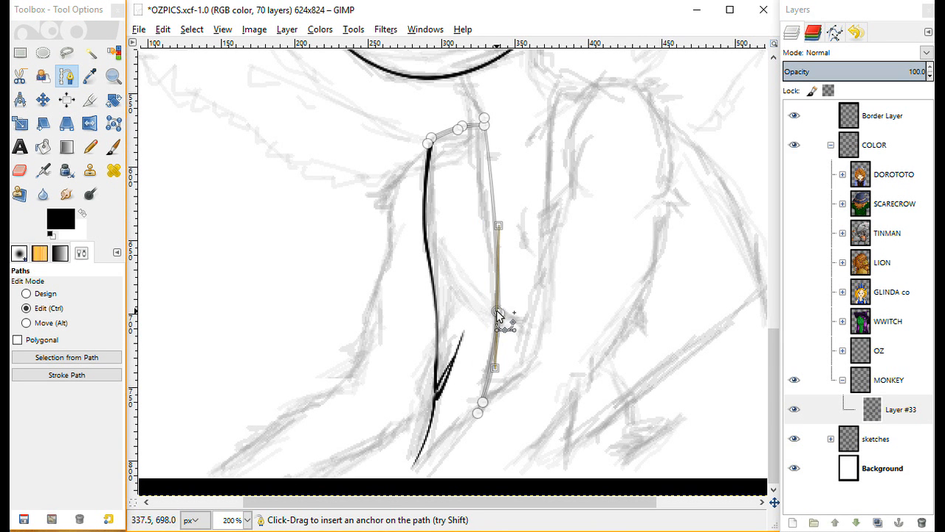
left_click(489, 210)
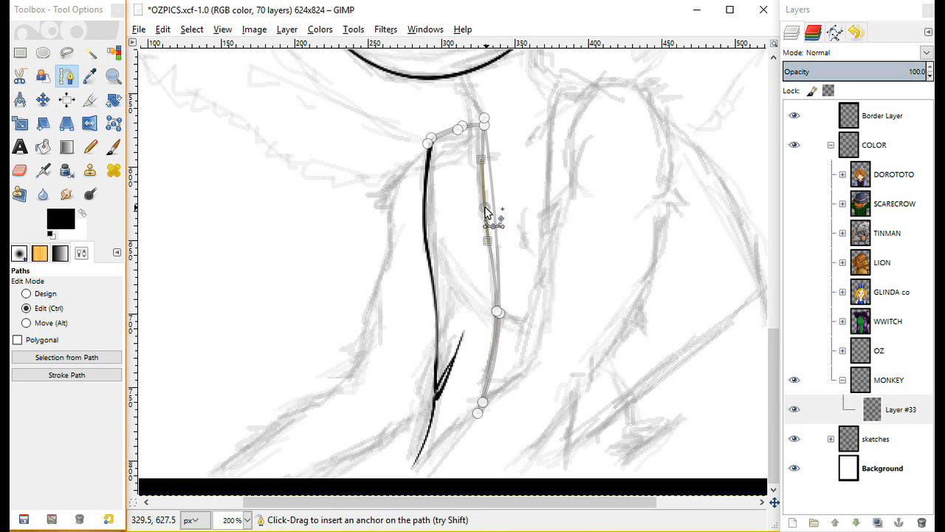
left_click_drag(485, 207, 480, 205)
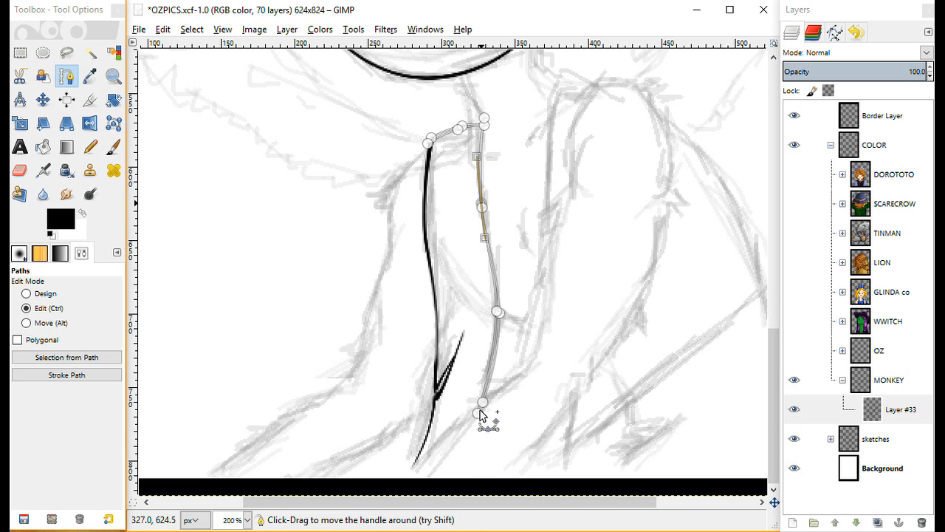
left_click(53, 296)
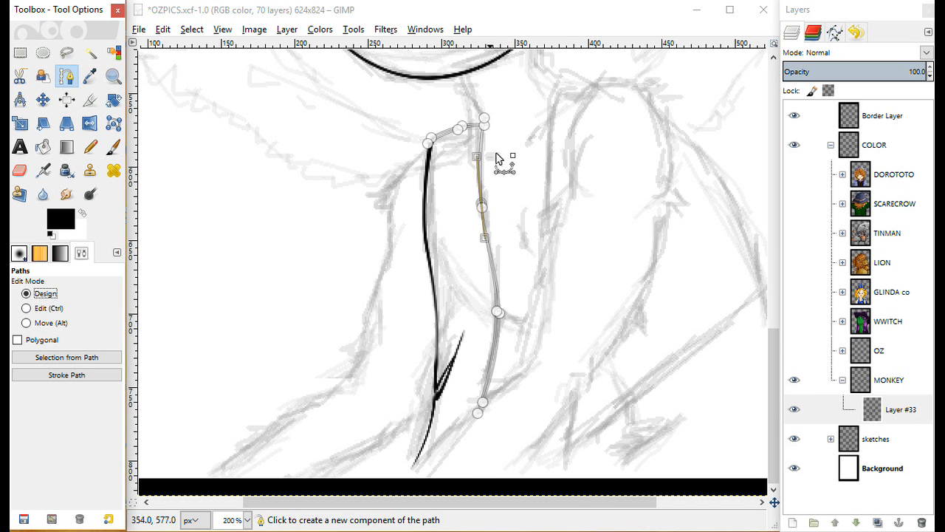
left_click(485, 126)
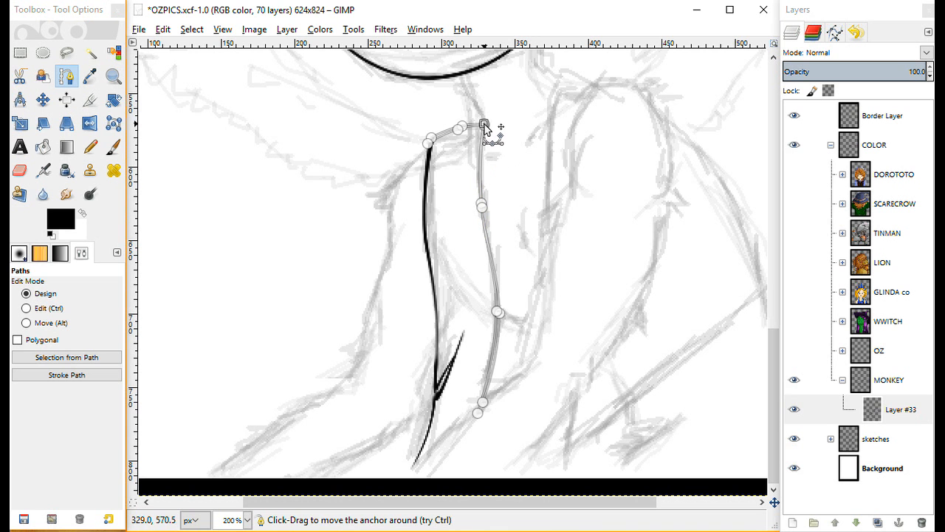
Convert the arched and downward paths to a selection, paint it black with the Paintbrush, and clear the selection.
left_click(105, 361)
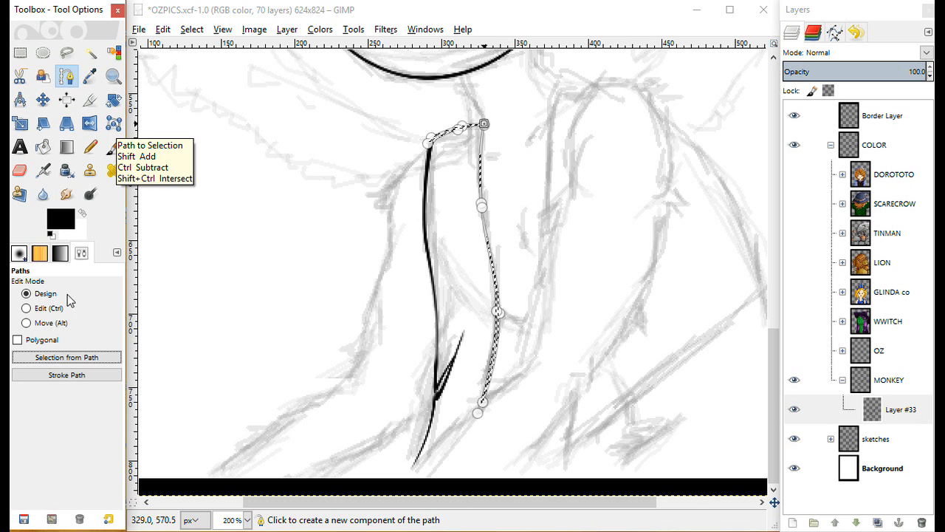
left_click(113, 147)
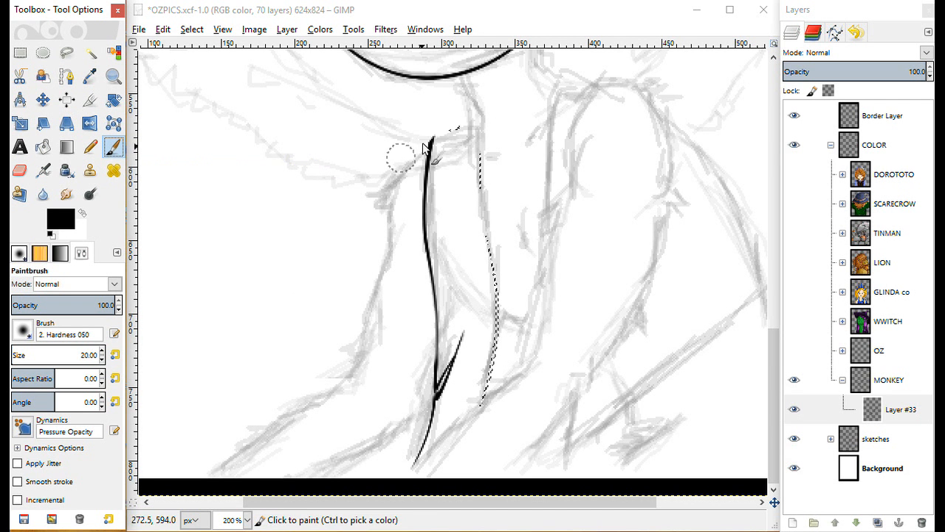
mouse_move(429, 139)
left_mouse_down()
mouse_move(483, 124)
mouse_move(503, 325)
mouse_move(476, 409)
mouse_move(495, 310)
mouse_move(480, 413)
mouse_move(499, 325)
mouse_move(491, 376)
left_mouse_up()
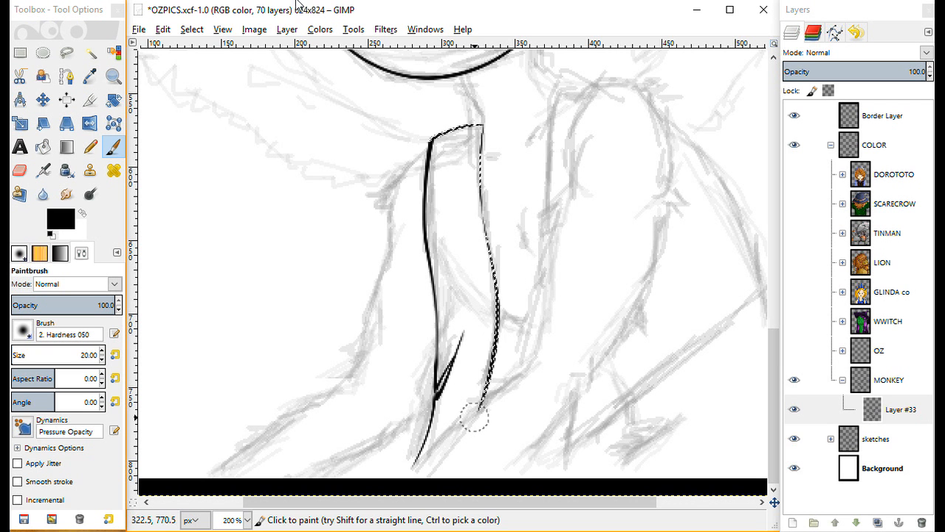
left_click(191, 29)
left_click(206, 67)
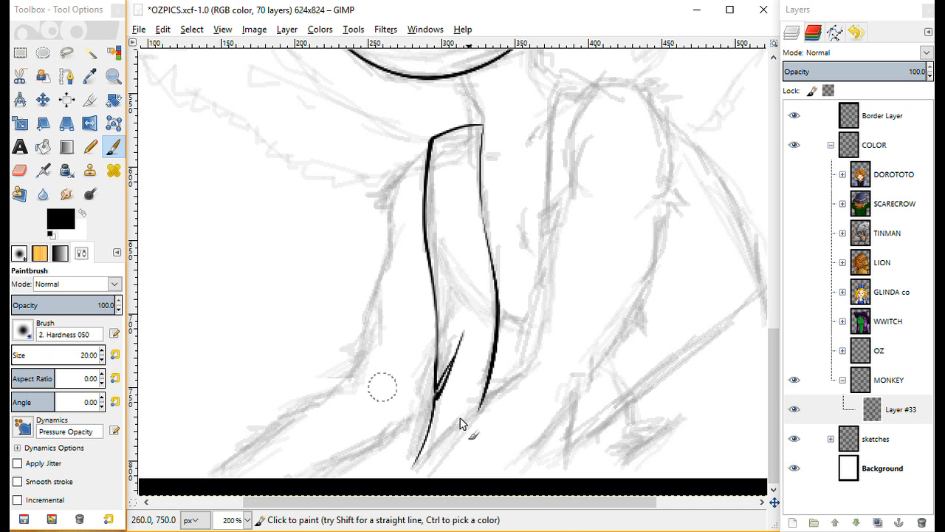
left_click_drag(575, 505, 537, 505)
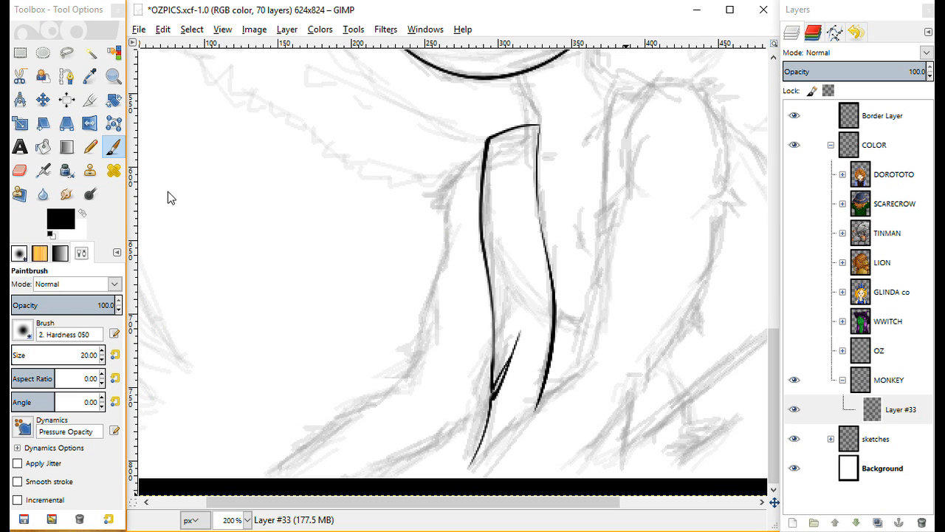
Draw a narrow path from the black curve above down to the right end of the short arched line, bending it along the sketch.
left_click(66, 76)
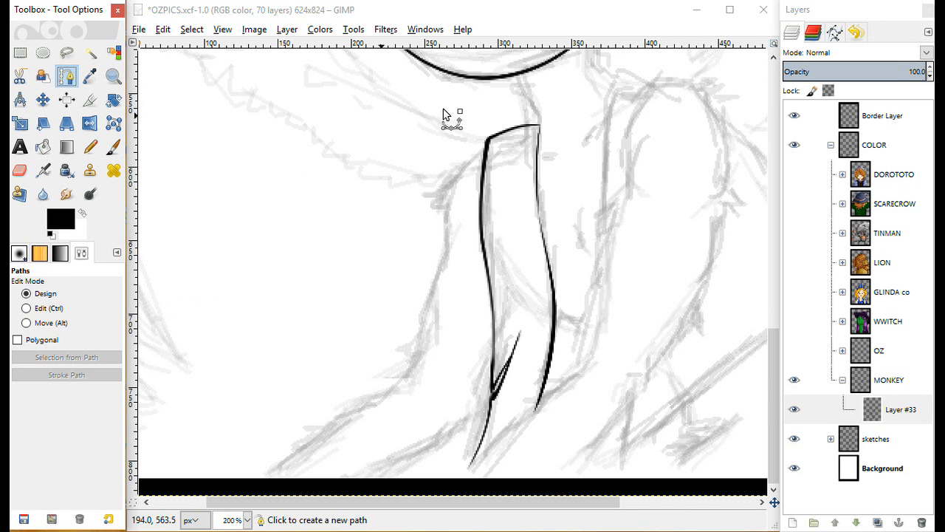
left_click(512, 76)
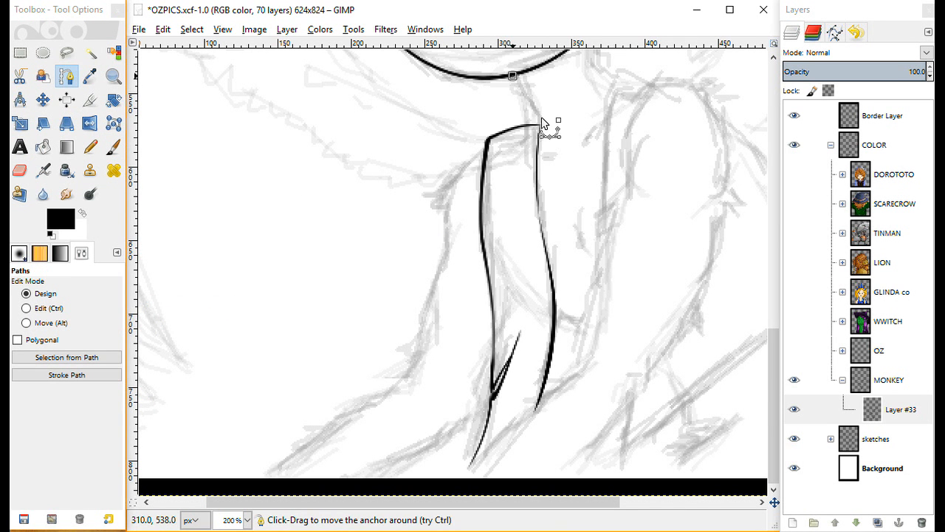
left_click_drag(540, 131, 503, 76)
left_click(48, 309)
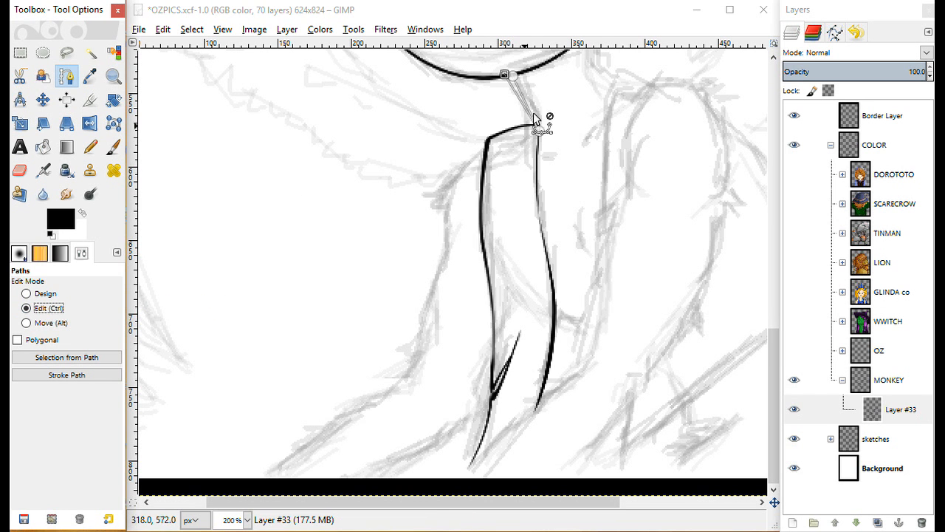
left_click_drag(531, 115, 512, 89)
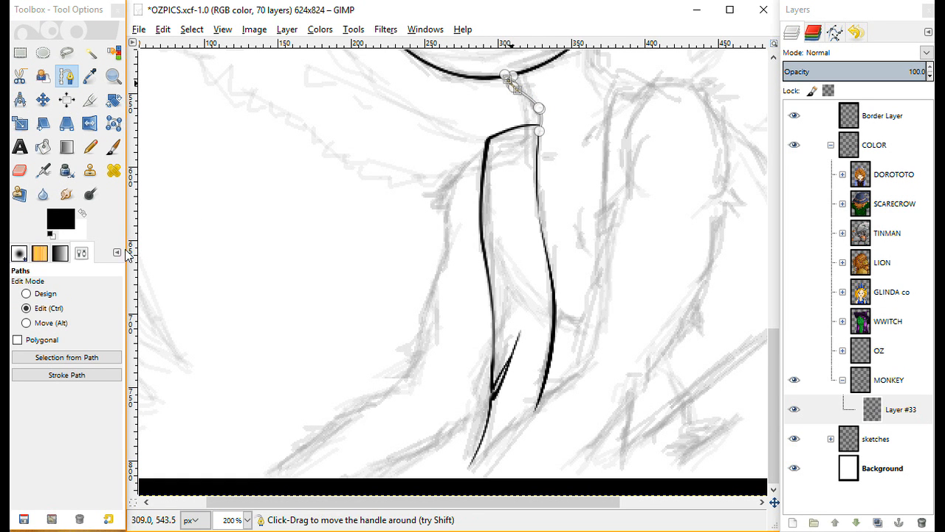
Add a narrow path from the top of the long black arm line diagonally down-left along the sketch, curving it with inserted anchors.
left_click(58, 293)
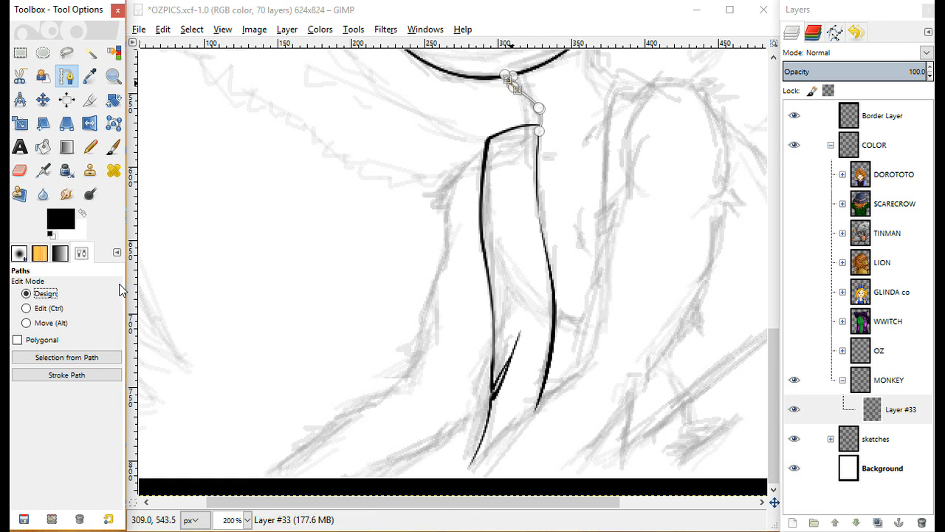
left_click(484, 140)
left_click(419, 195)
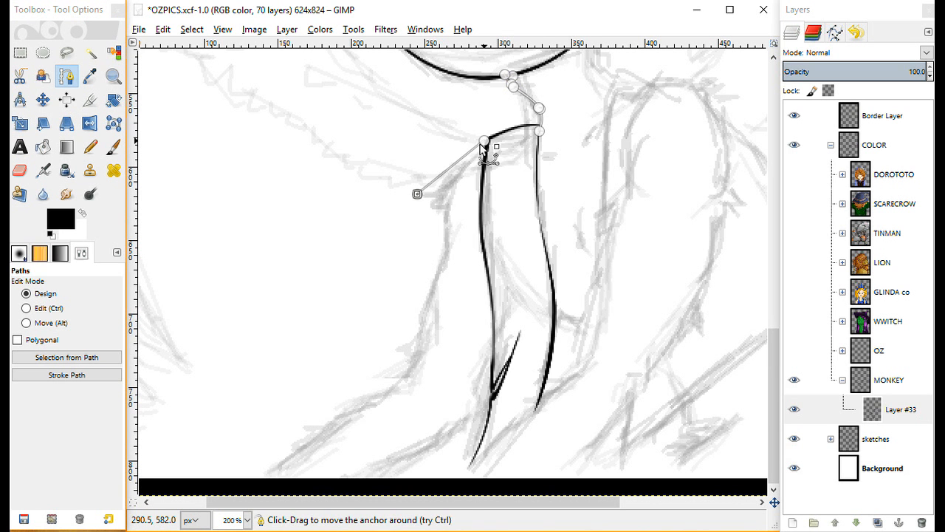
left_click(49, 308)
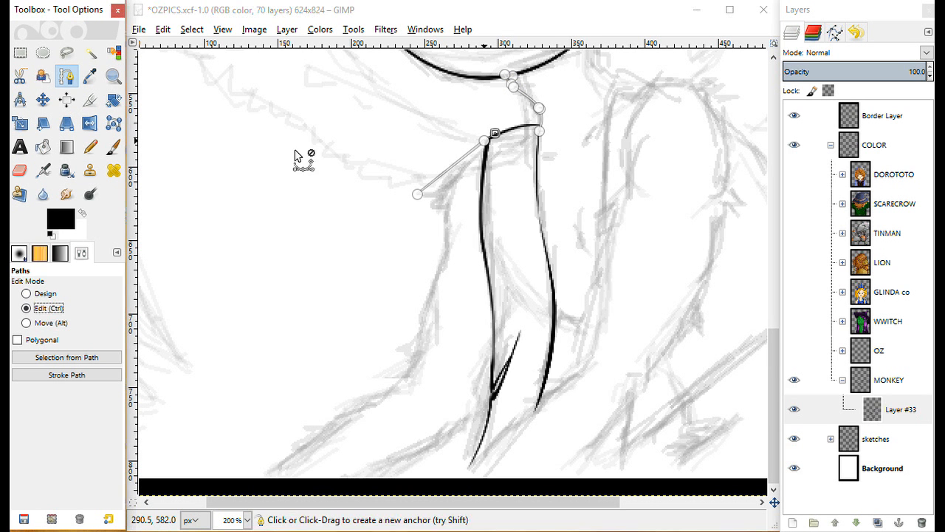
left_click(446, 177)
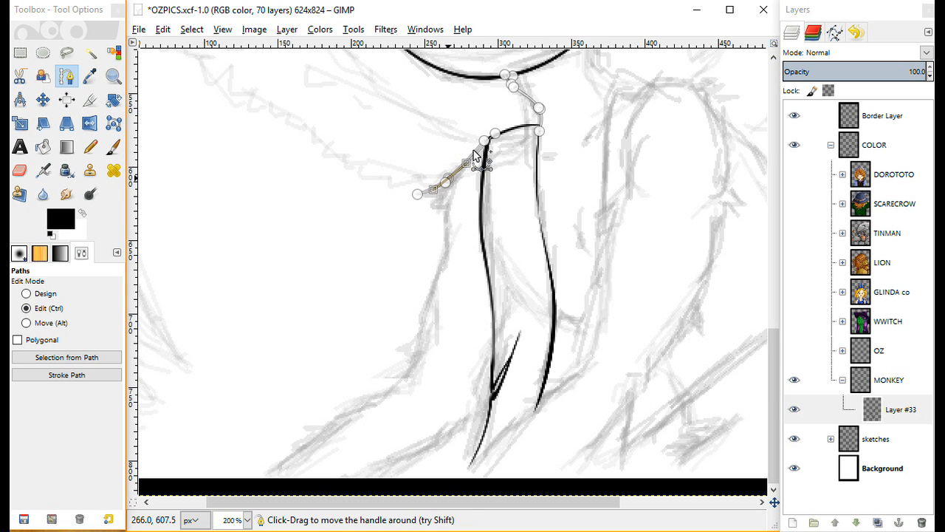
left_click_drag(475, 152, 482, 140)
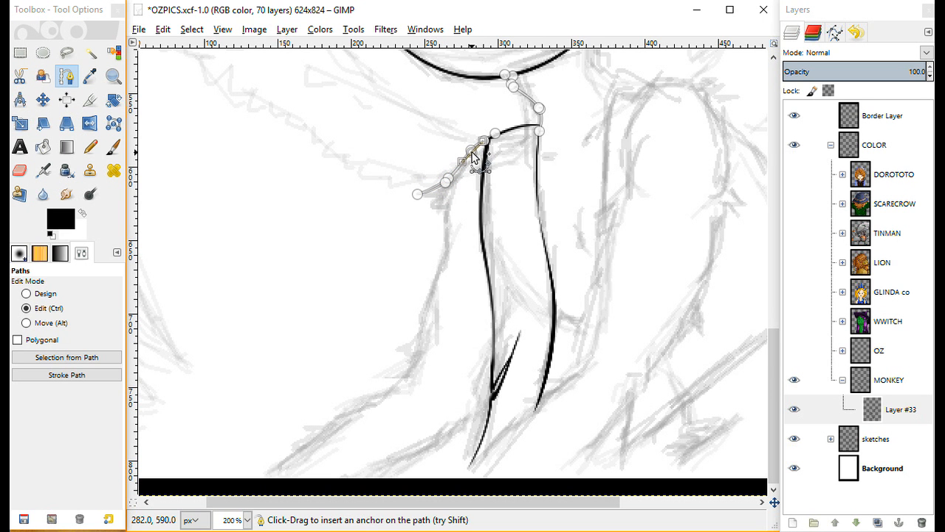
Add a narrow path along the sketched outer line below the diagonal path, and bend its lower end with an inserted anchor.
left_click(48, 293)
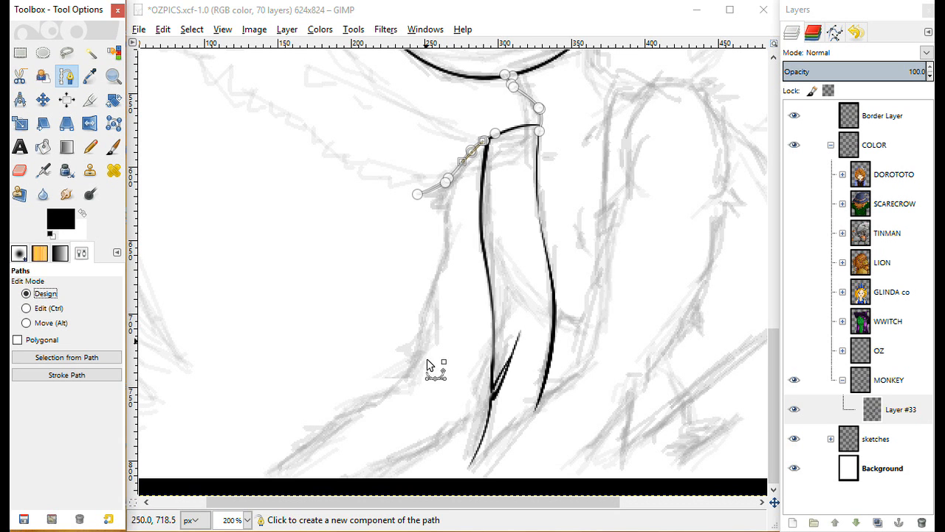
left_click(403, 349)
left_click_drag(403, 349, 452, 201)
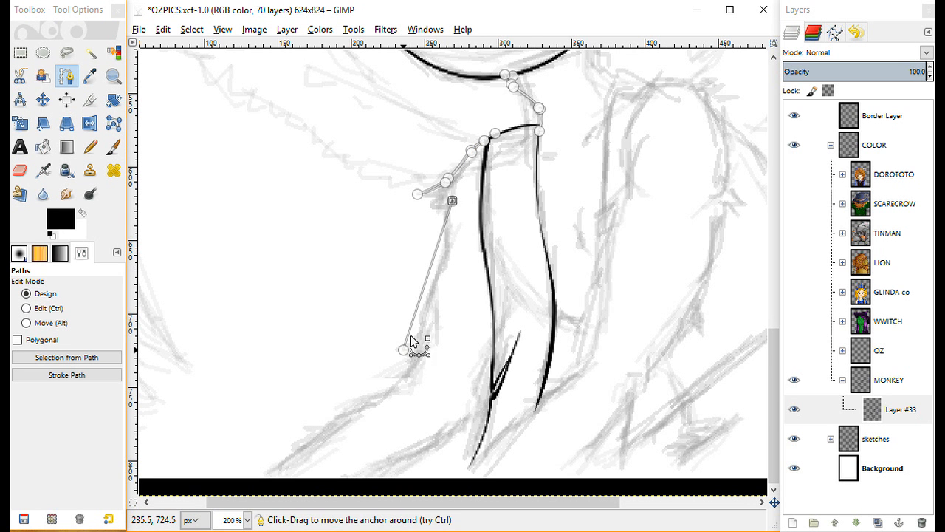
left_click_drag(411, 341, 396, 353)
left_click(53, 310)
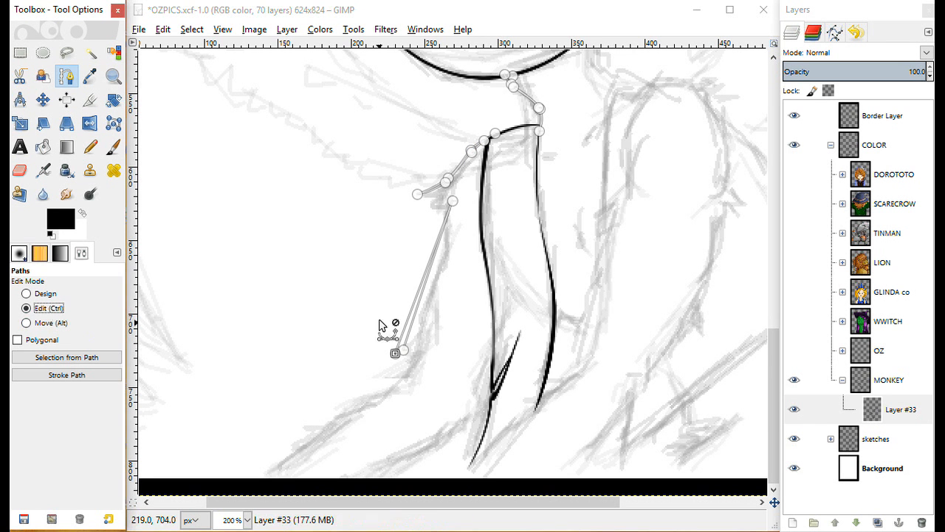
left_click(414, 331)
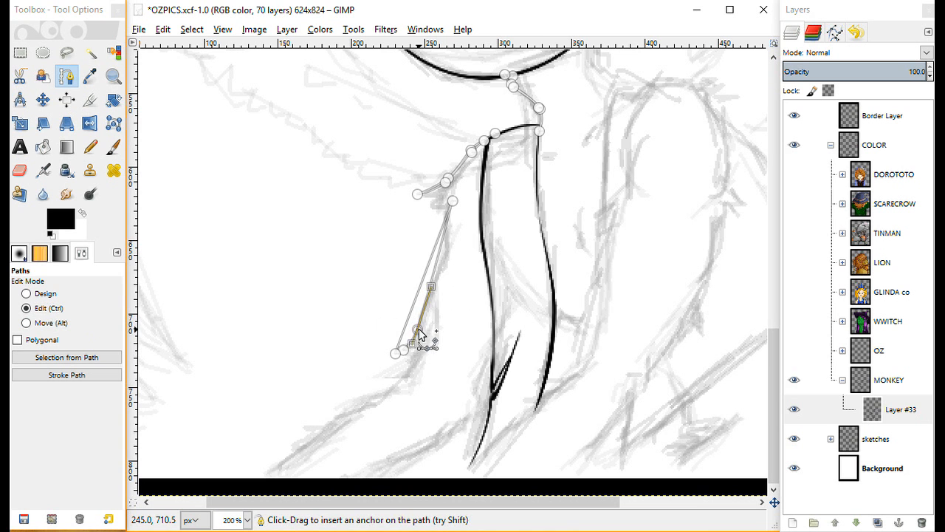
left_click_drag(413, 330, 422, 331)
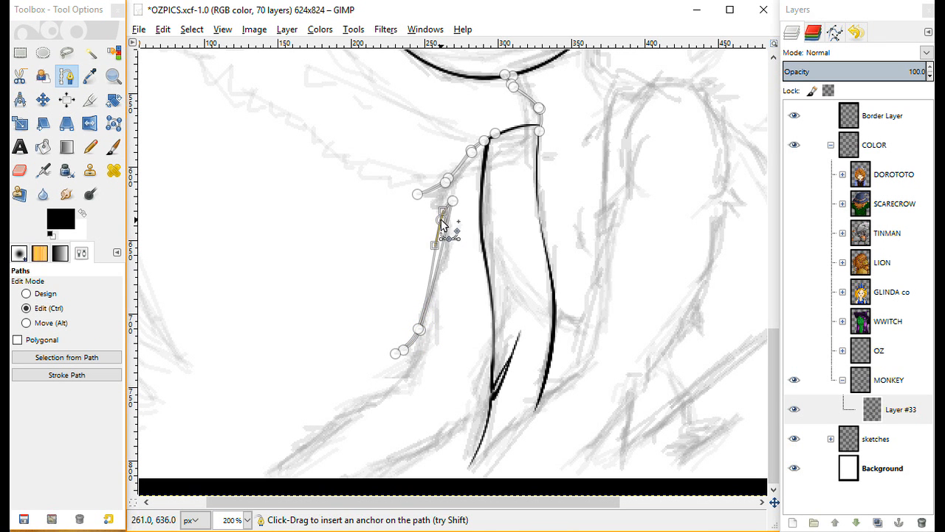
Insert anchors in the upper half of the outer line's path and shape both edges into a slight S-curve following the sketch.
left_click(441, 220)
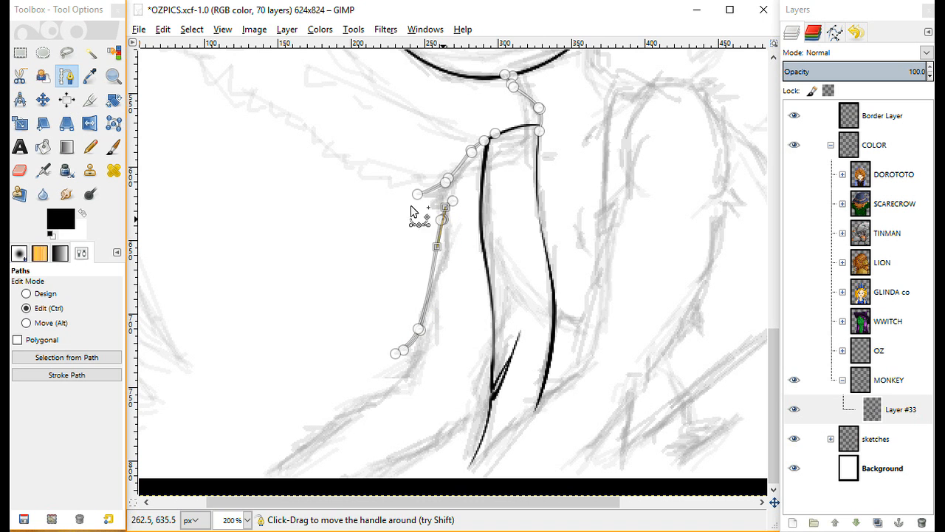
left_click_drag(441, 251, 445, 256)
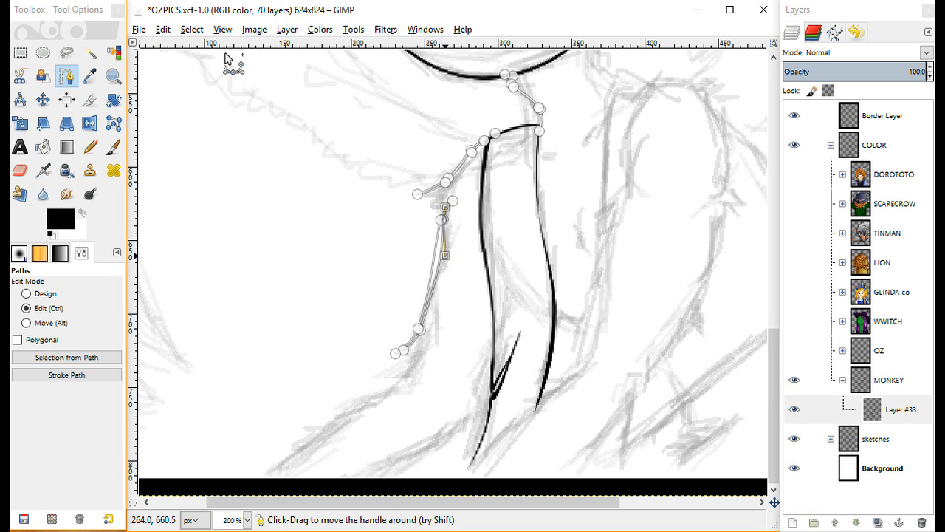
key("ctrl+z")
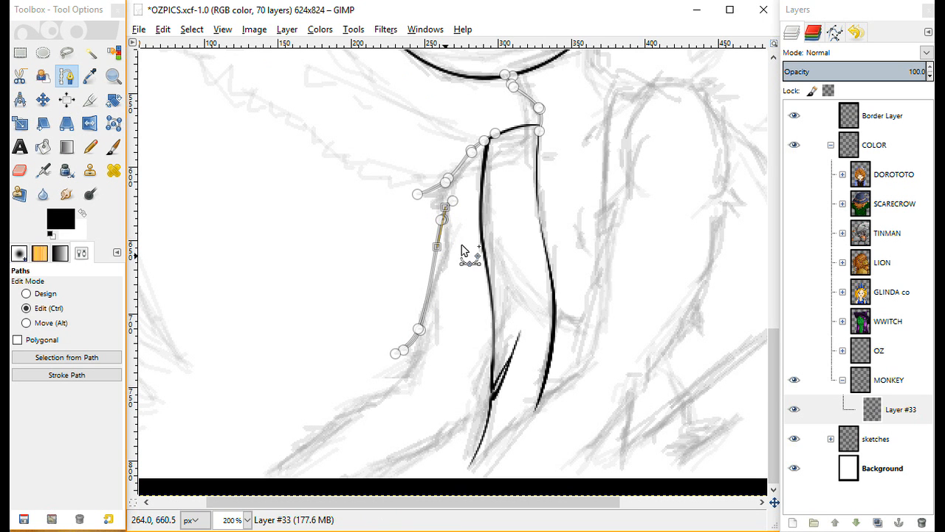
left_click_drag(437, 256, 445, 257)
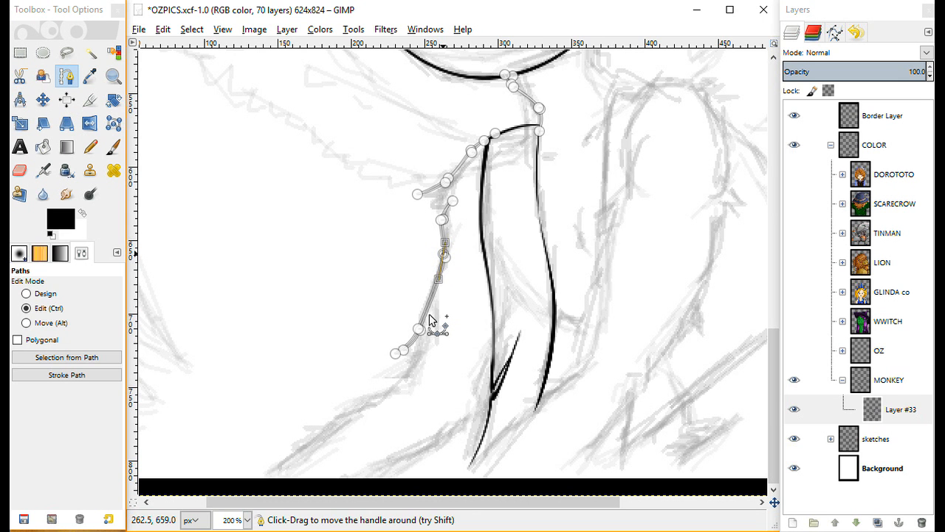
left_click_drag(431, 320, 431, 320)
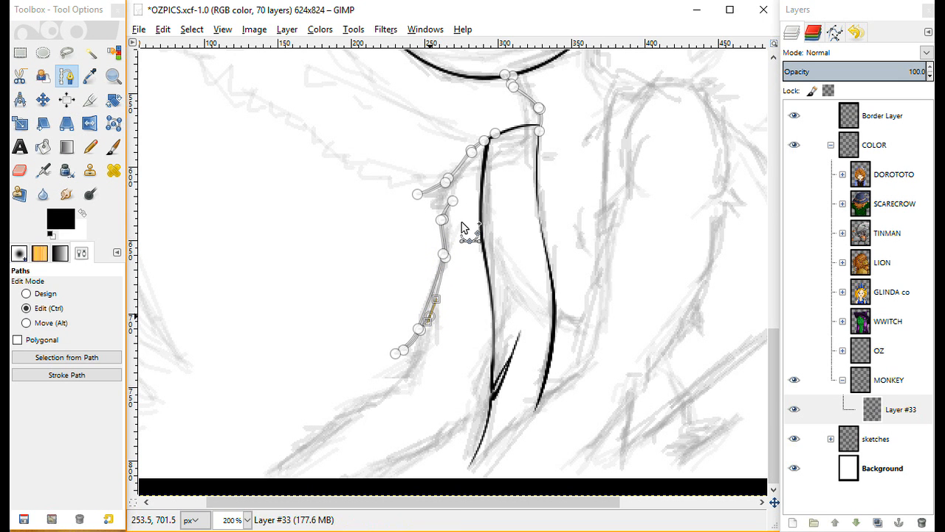
left_click(444, 254)
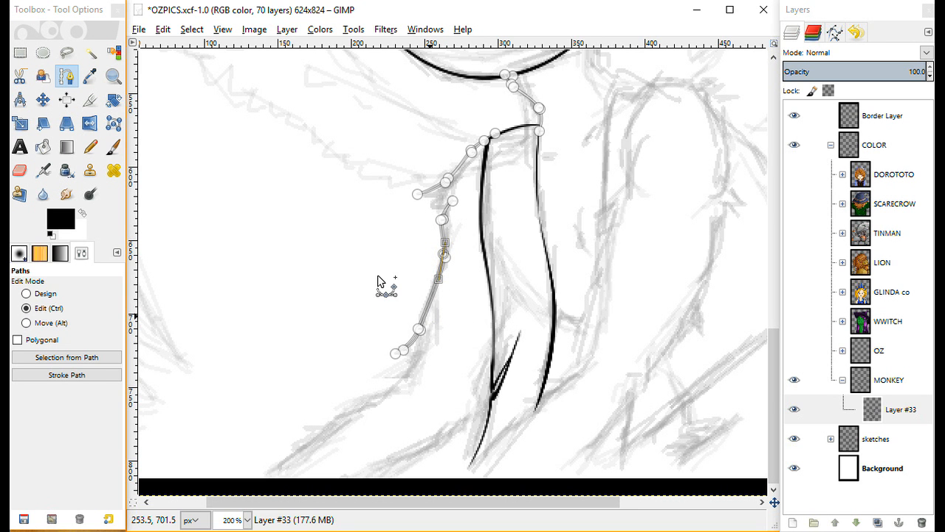
Add a short narrow path rightward from the outer line's lower end, curve it slightly downward, and pull its end anchors in.
left_click(41, 293)
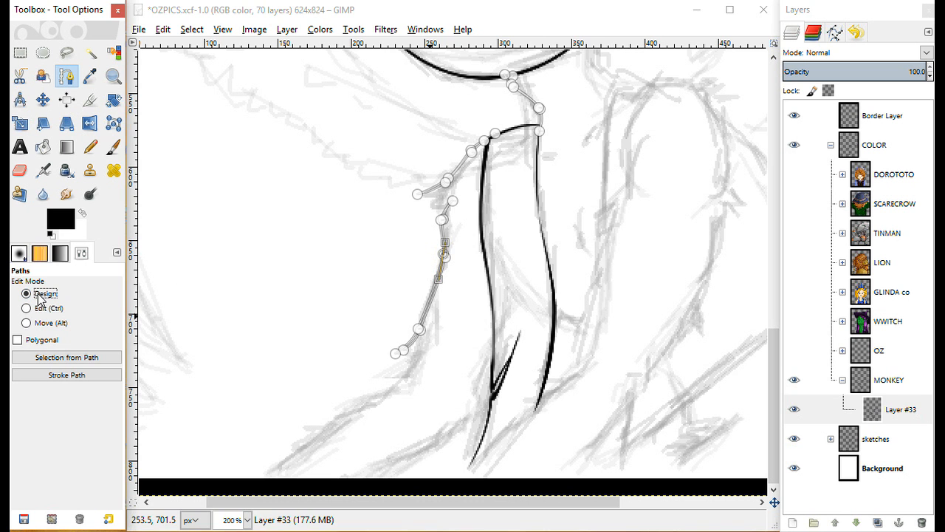
left_click(423, 350)
left_click(434, 344)
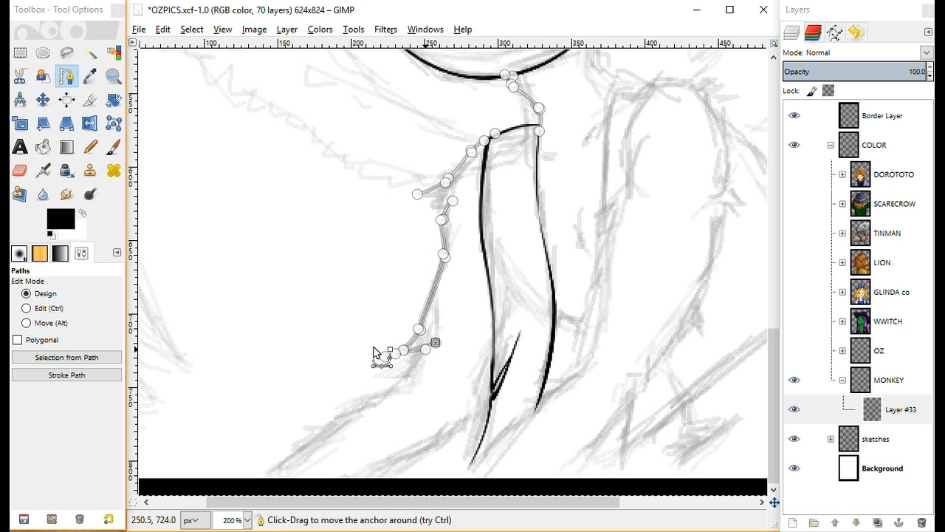
left_click(30, 308)
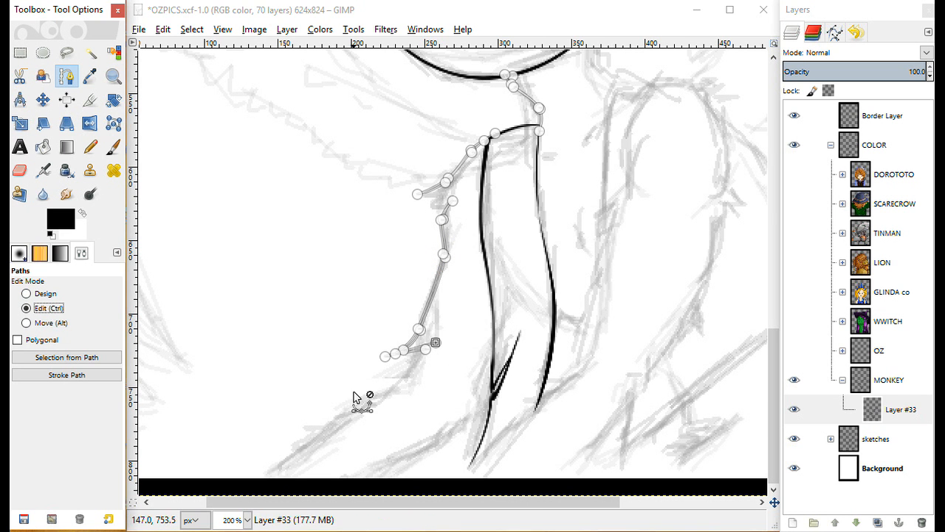
left_click(414, 348)
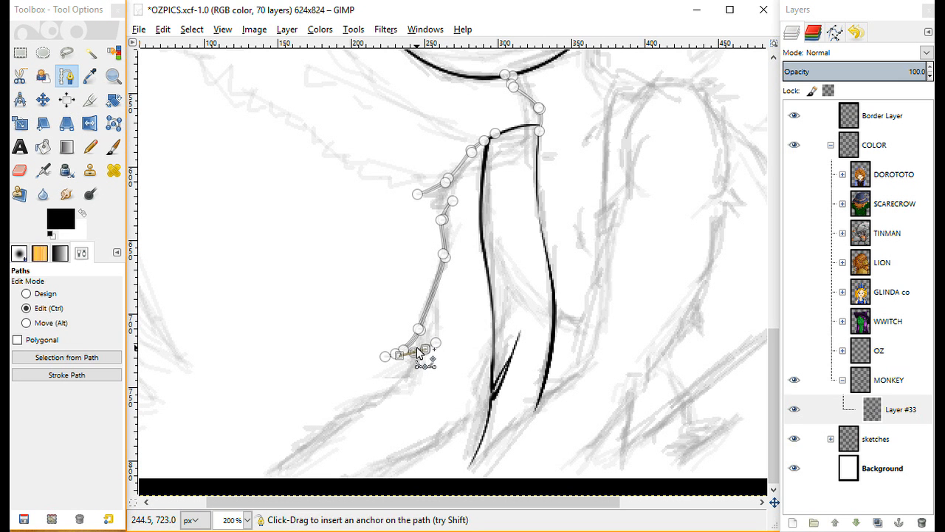
left_click(422, 350)
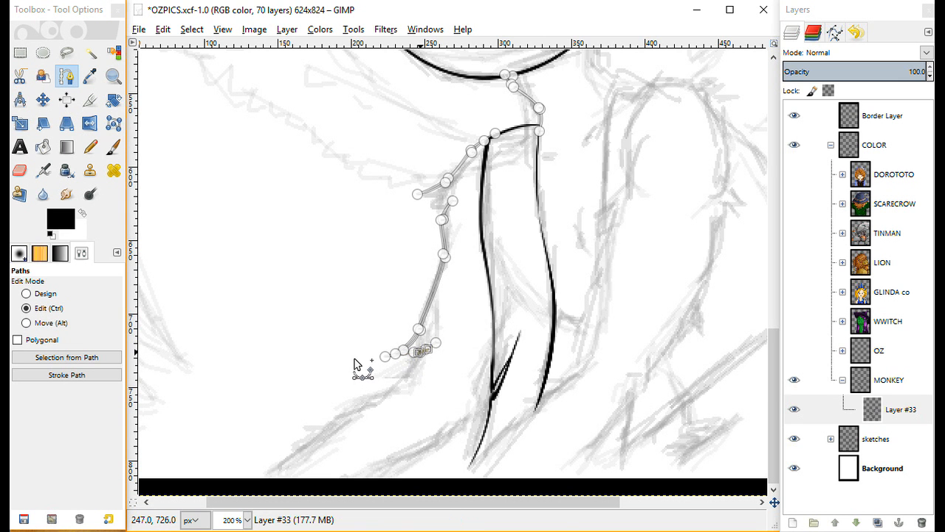
key("ctrl+z")
left_click(415, 353)
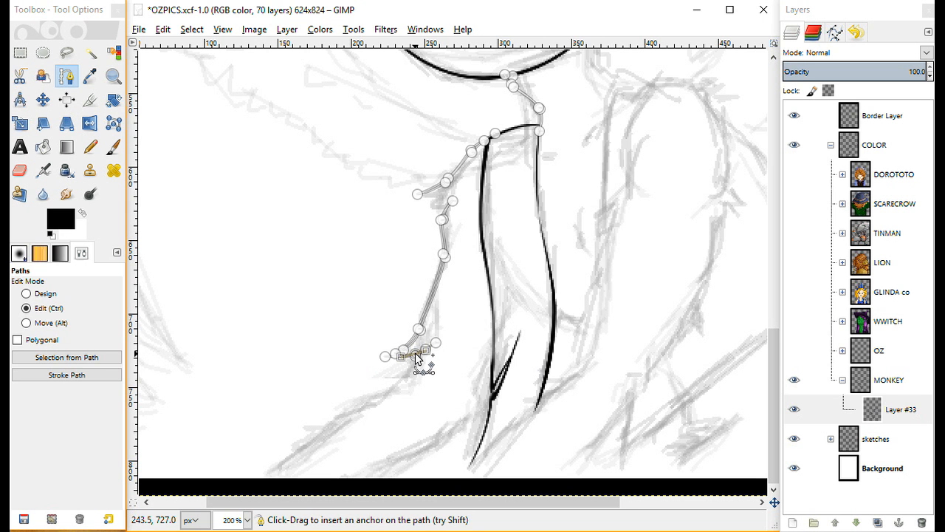
left_click(60, 296)
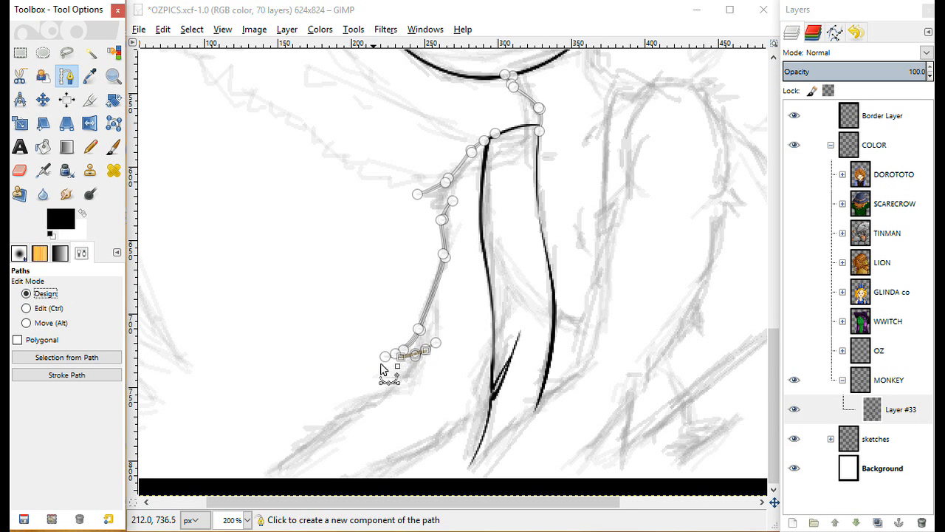
left_click_drag(382, 366, 392, 363)
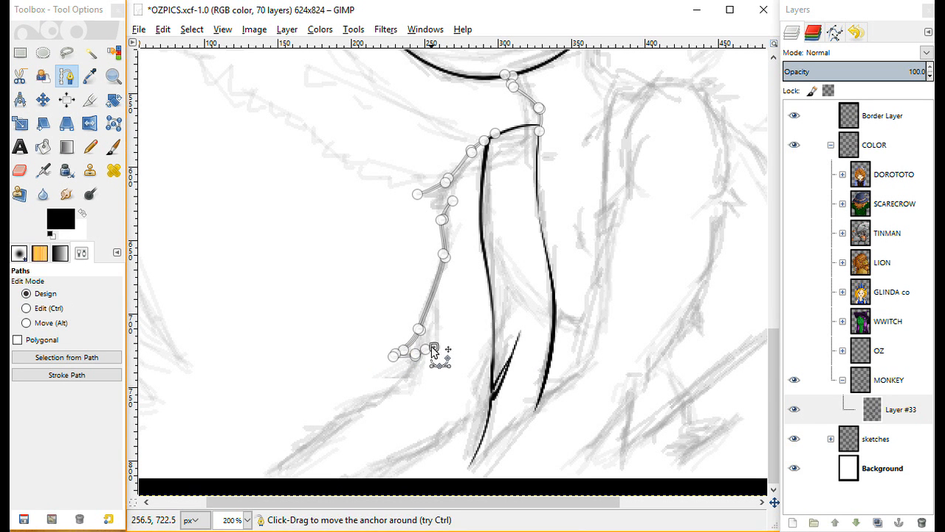
Convert the four new paths to a selection, paint it black with the Paintbrush, and clear the selection.
left_click(88, 358)
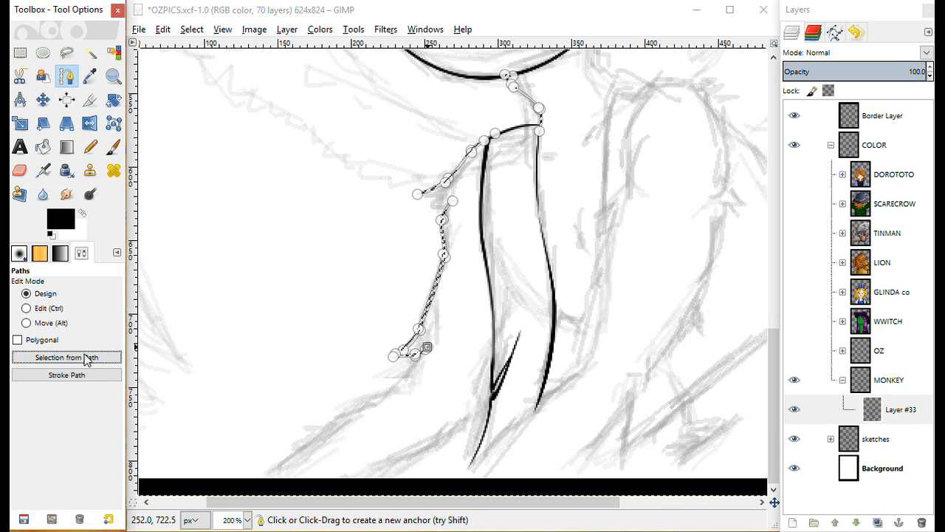
left_click(113, 147)
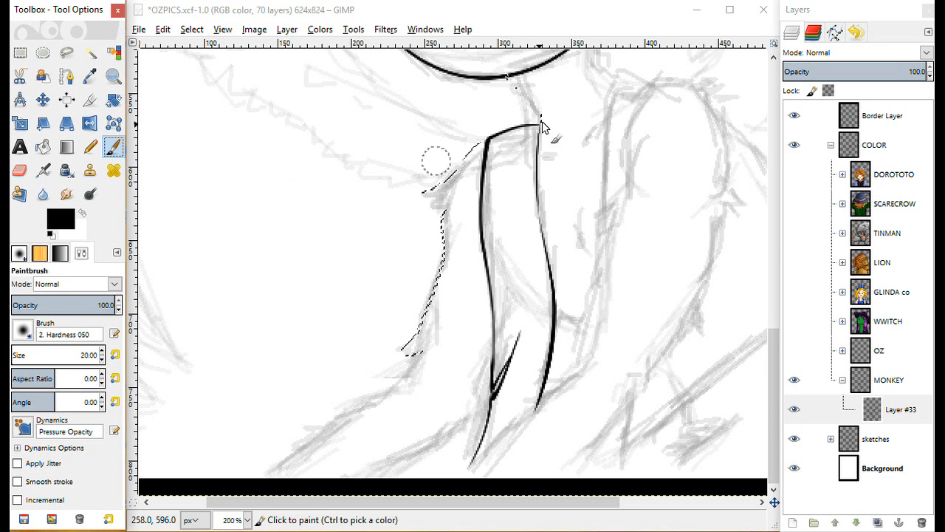
left_click_drag(508, 78, 545, 127)
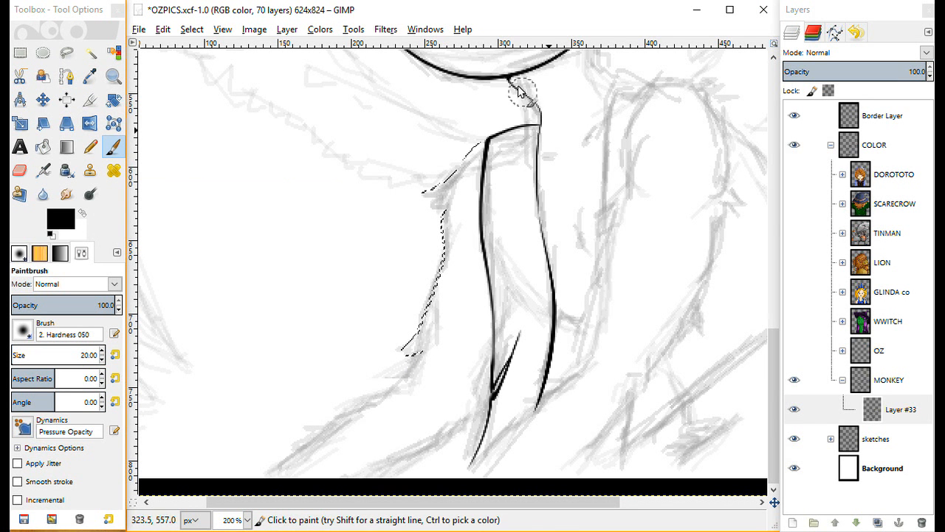
mouse_move(518, 90)
left_mouse_down()
mouse_move(533, 115)
mouse_move(505, 75)
mouse_move(551, 114)
mouse_move(509, 74)
mouse_move(537, 127)
mouse_move(453, 171)
mouse_move(410, 210)
mouse_move(503, 132)
mouse_move(397, 208)
mouse_move(480, 168)
left_mouse_up()
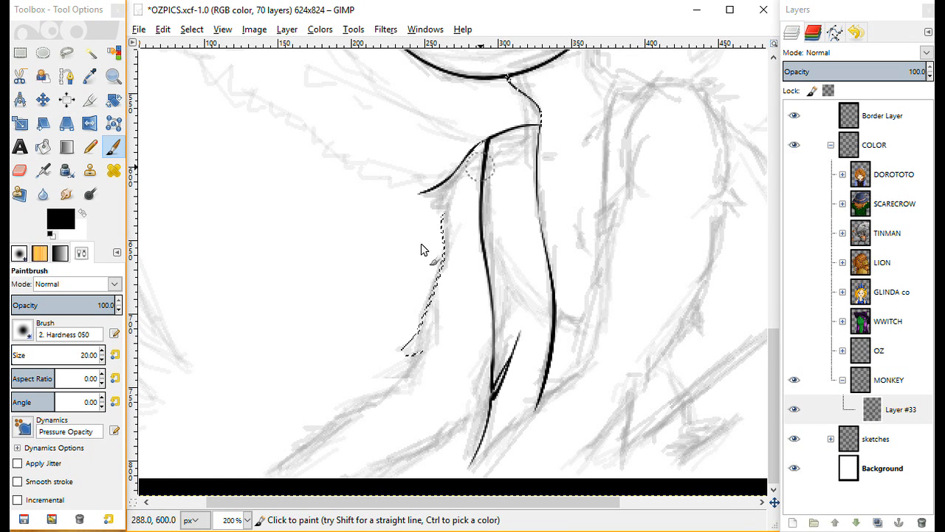
mouse_move(421, 250)
left_mouse_down()
mouse_move(383, 371)
mouse_move(424, 350)
left_mouse_up()
left_click_drag(448, 209, 401, 348)
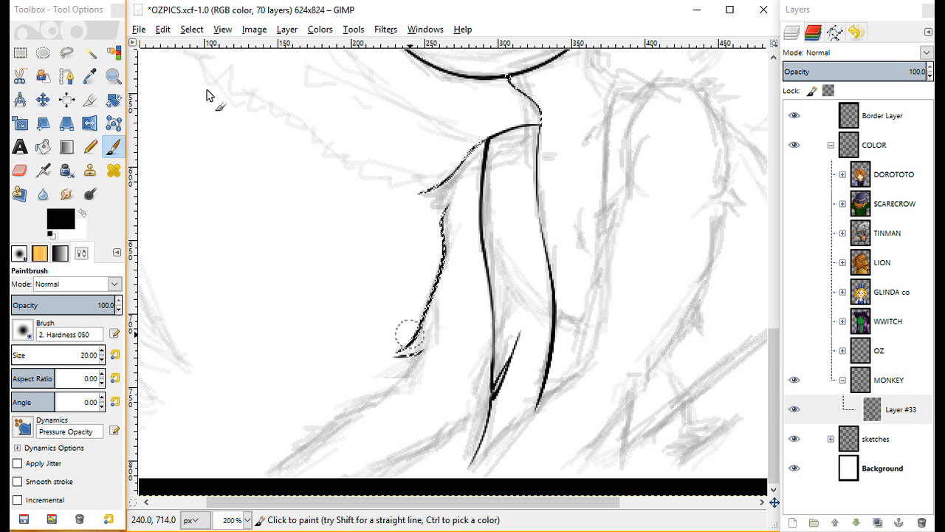
left_click(164, 33)
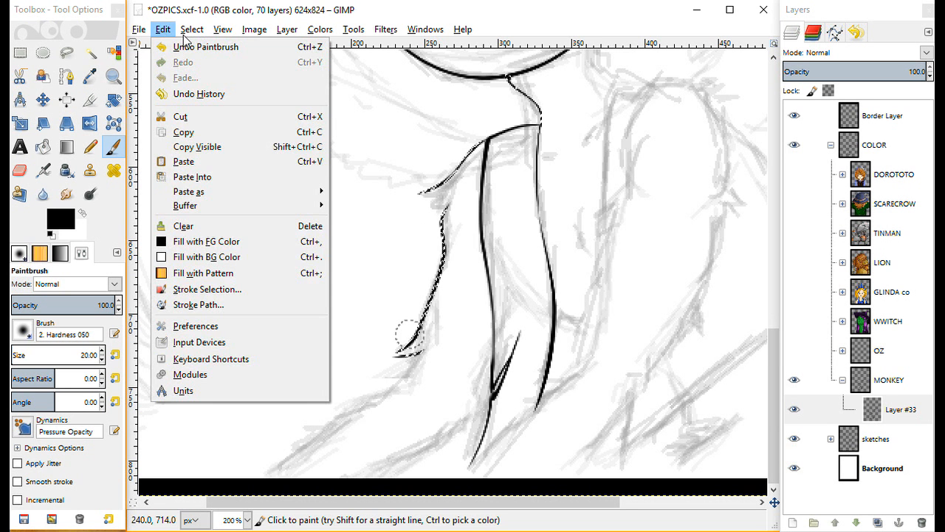
mouse_move(195, 32)
left_click(204, 67)
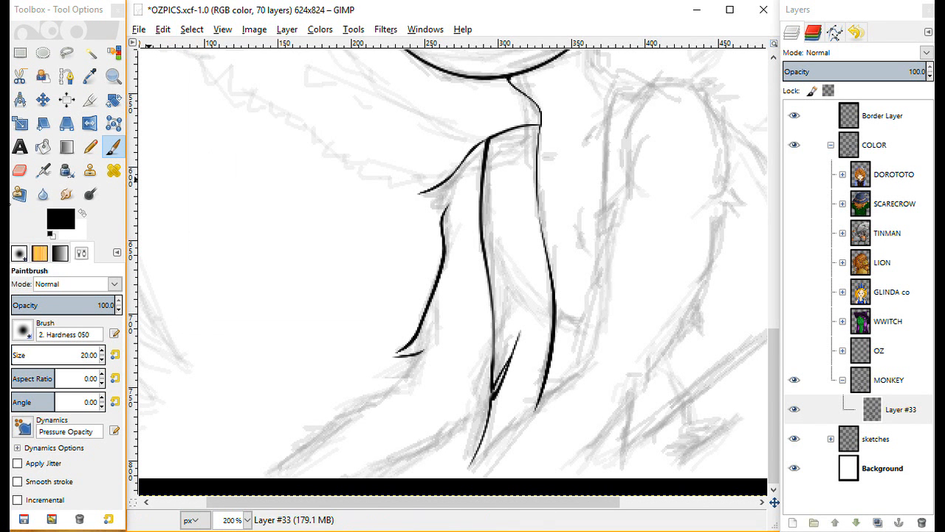
Add a short narrow path rightward from the arm's upper pointed fur tip and curve both edges slightly downward.
left_click(69, 78)
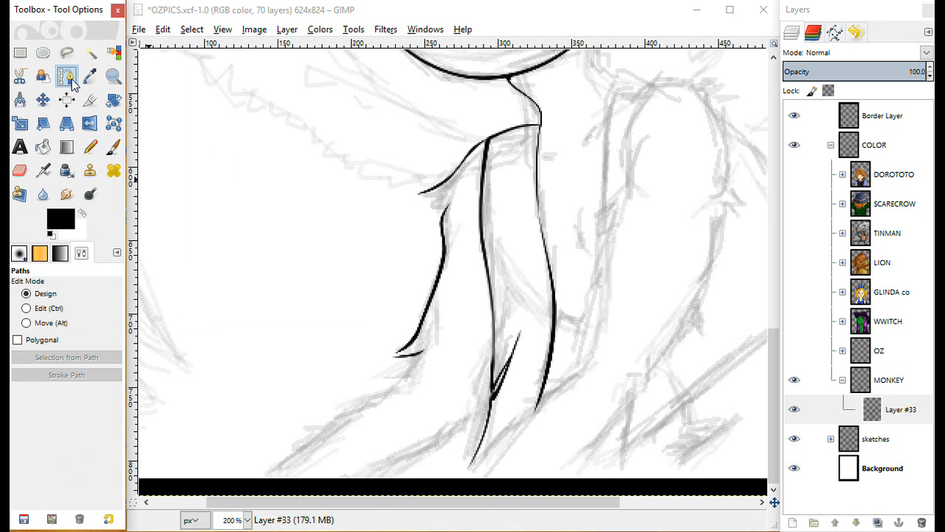
left_click(418, 195)
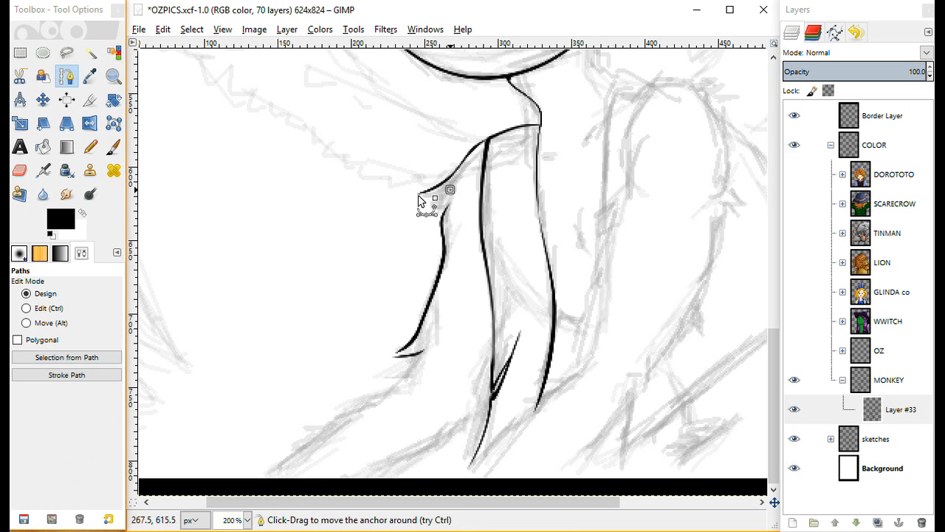
left_click(459, 183)
left_click(49, 308)
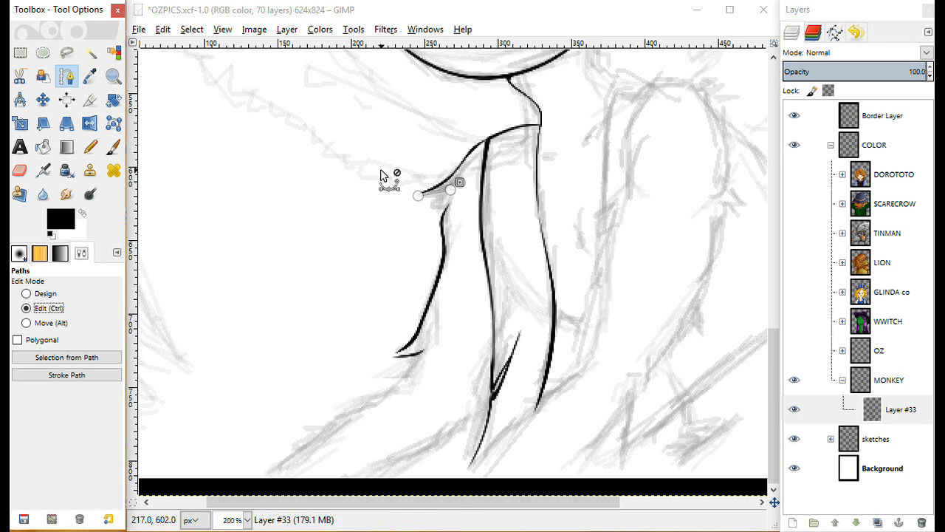
left_click(443, 195)
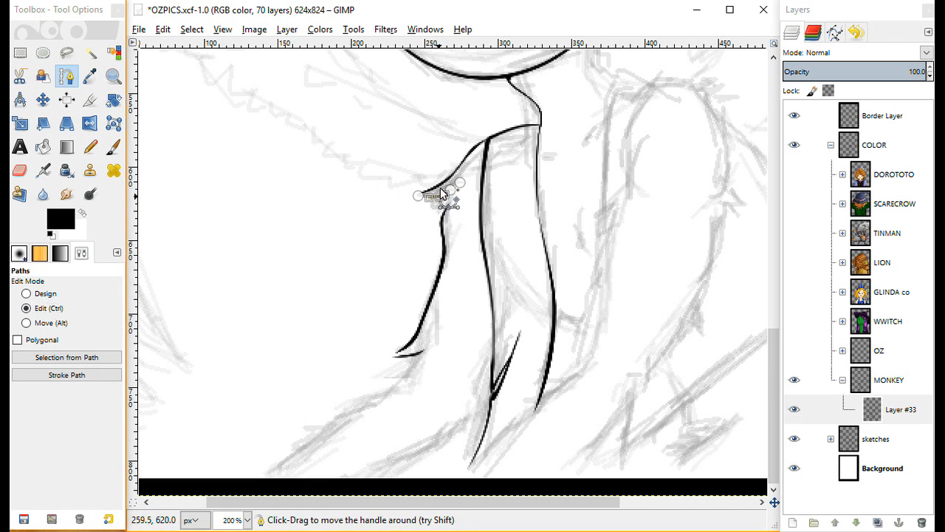
left_click_drag(443, 197, 443, 194)
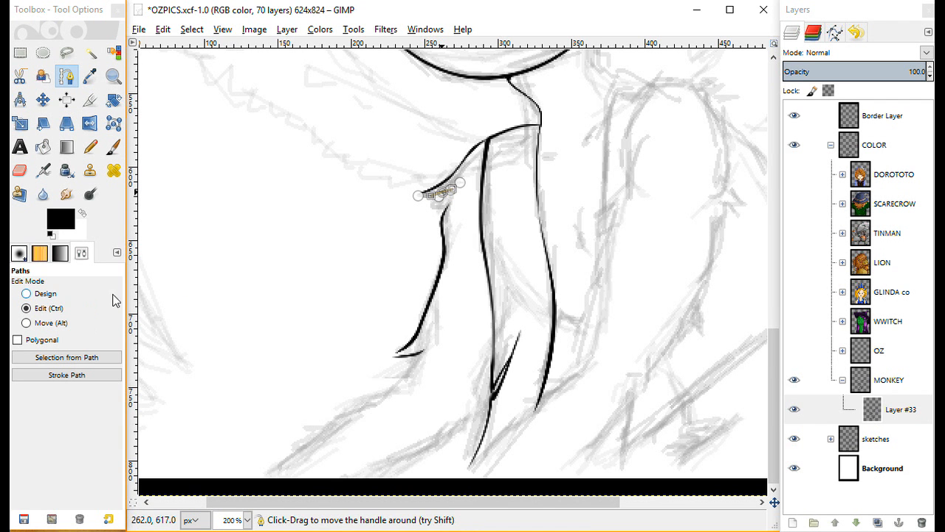
Add a second short narrow path just below, across the top of the arm's outer line, and bend it slightly.
left_click(46, 293)
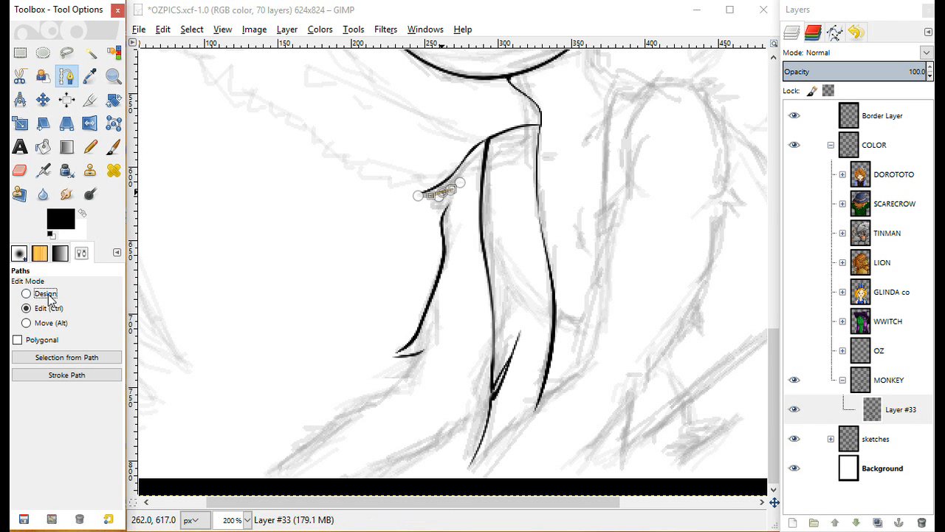
left_click(448, 202)
left_click_drag(429, 212, 457, 203)
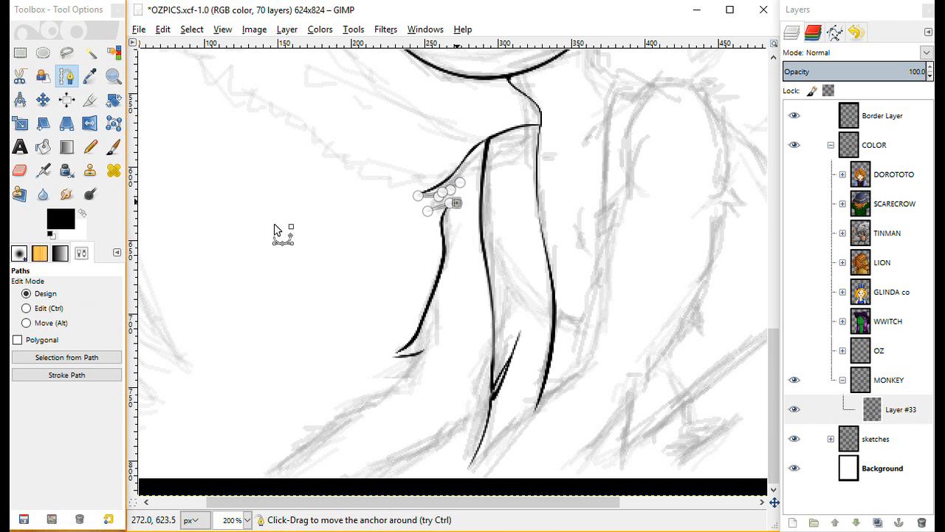
left_click(42, 310)
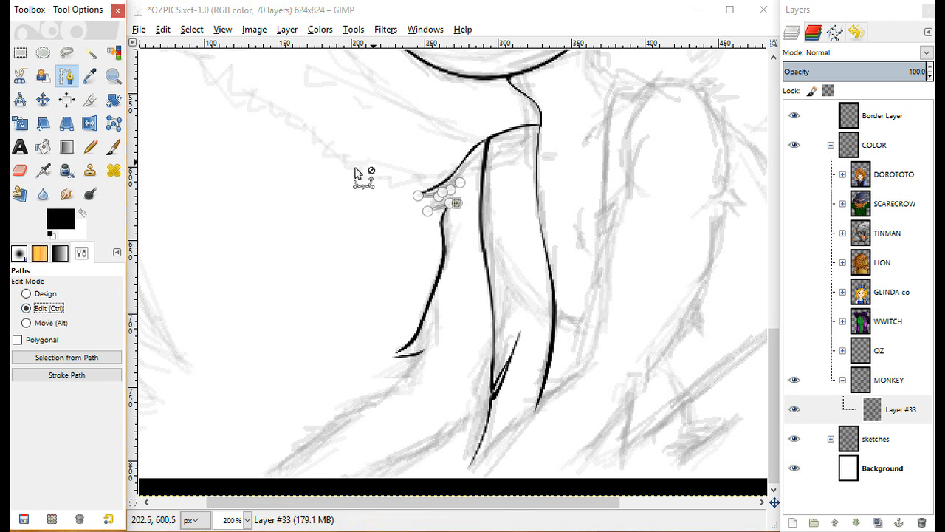
left_click(443, 209)
left_click(446, 208)
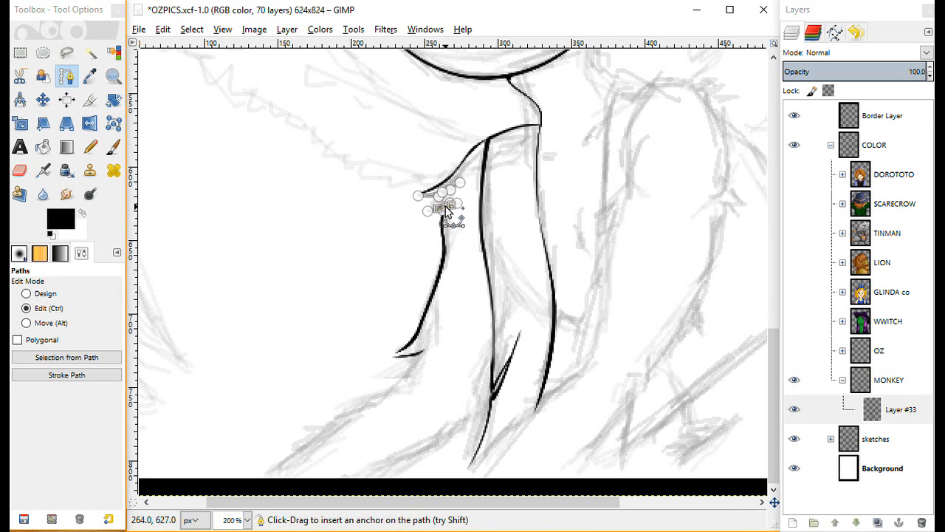
Add a long narrow diagonal path from the canvas's bottom edge up to below the lower fur tip, bending its upper part along the sketch.
left_click(45, 293)
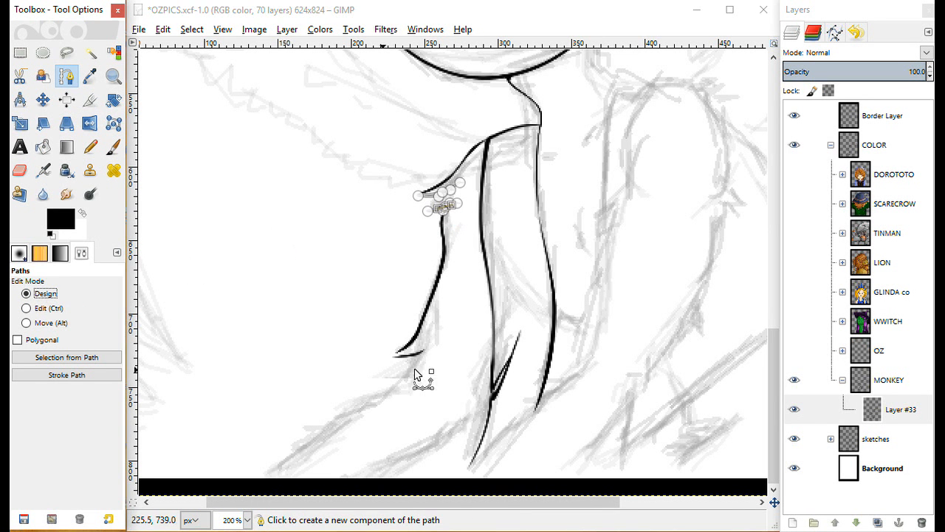
left_click(250, 481)
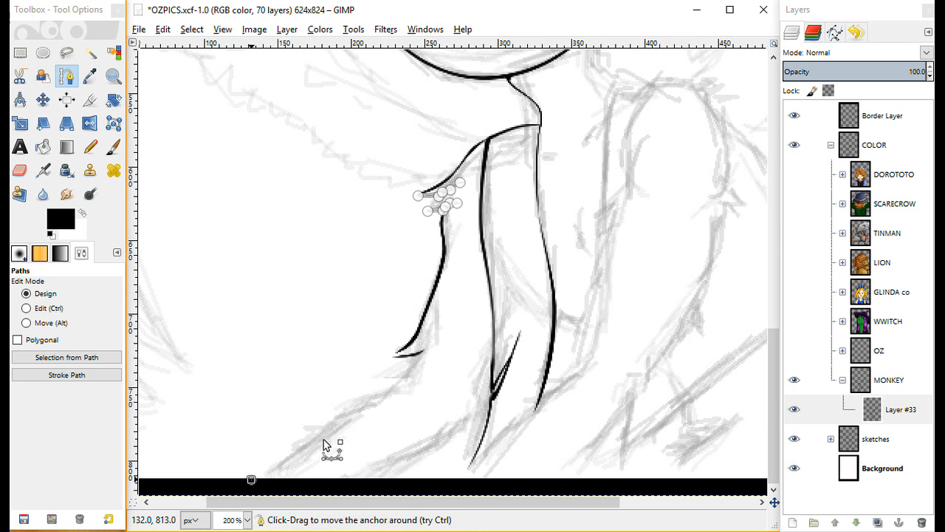
left_click(416, 378)
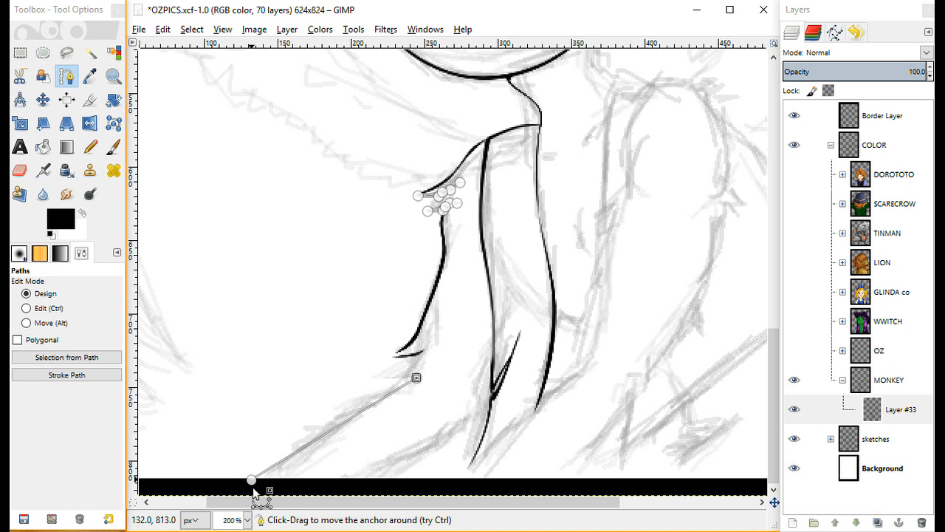
left_click(239, 482)
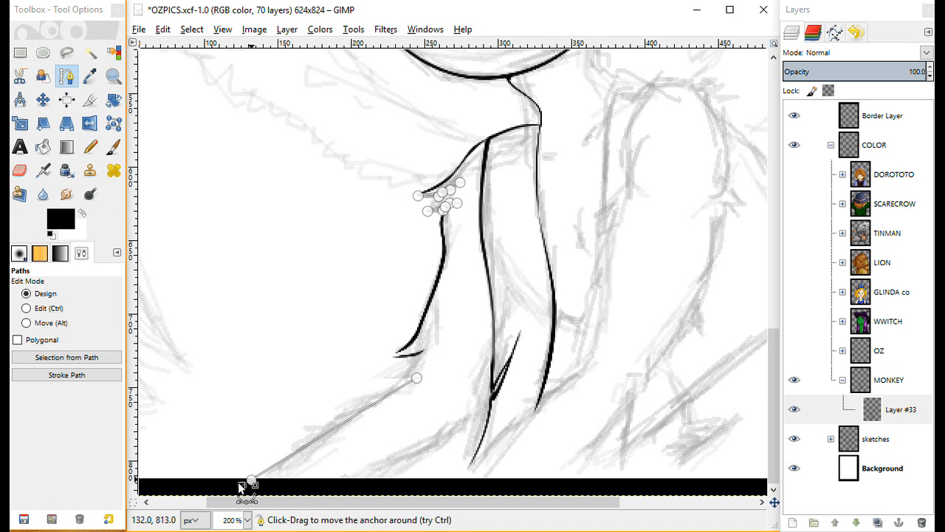
left_click(28, 310)
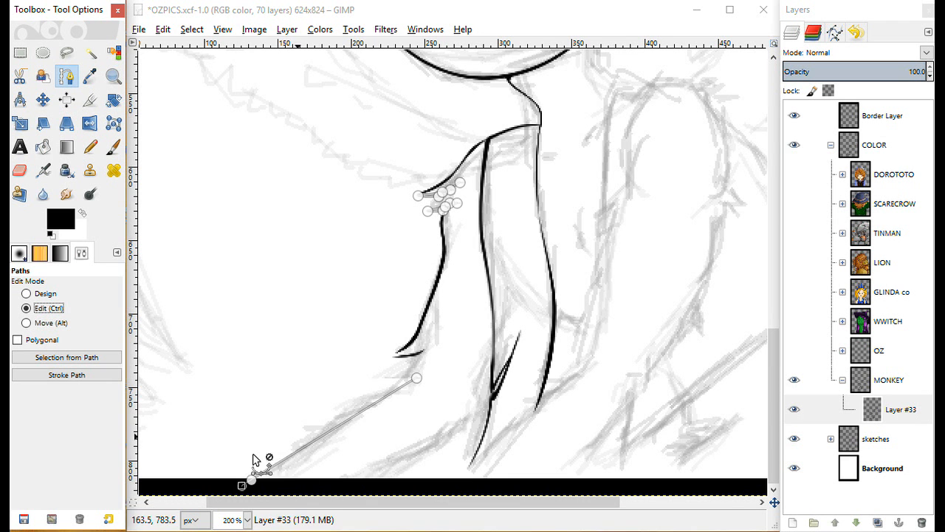
left_click_drag(368, 405, 392, 395)
left_click(401, 386)
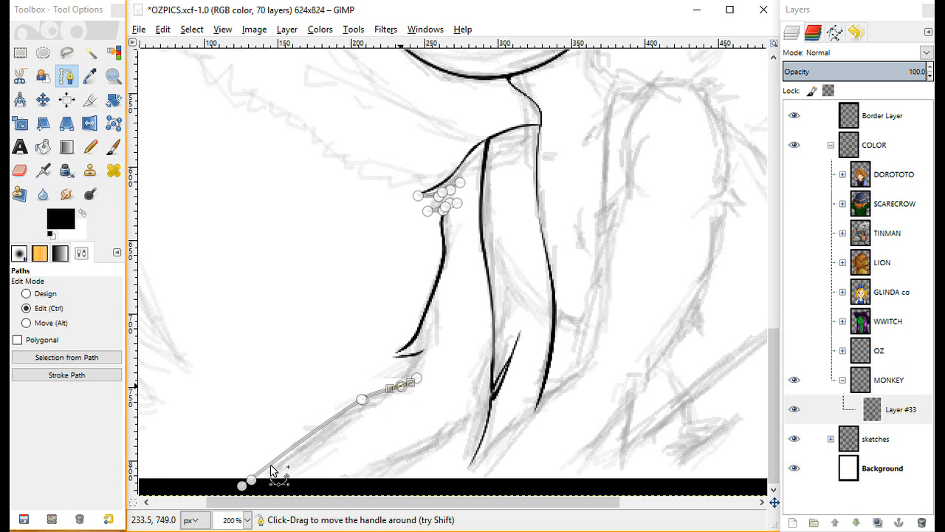
left_click(268, 469)
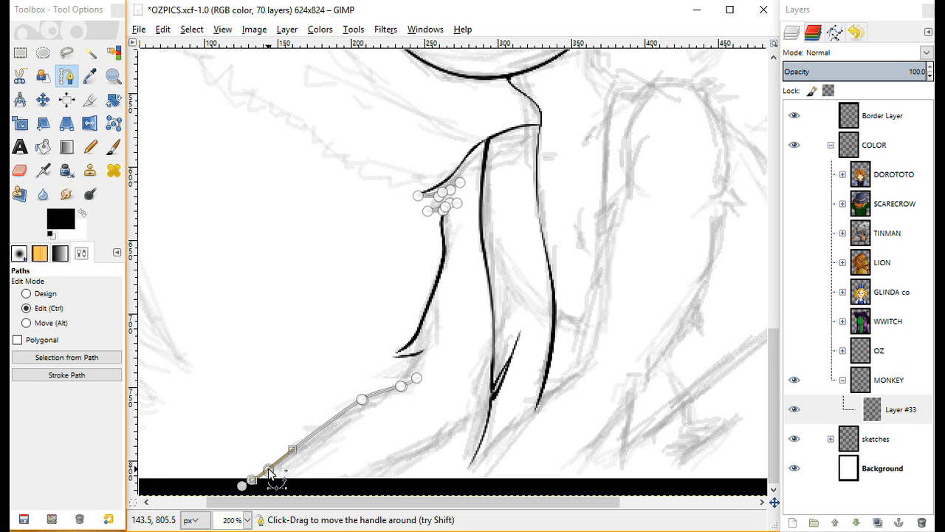
Convert the two short fur paths and the long diagonal path to a selection, paint it black with the Paintbrush, and clear the selection.
left_click(66, 356)
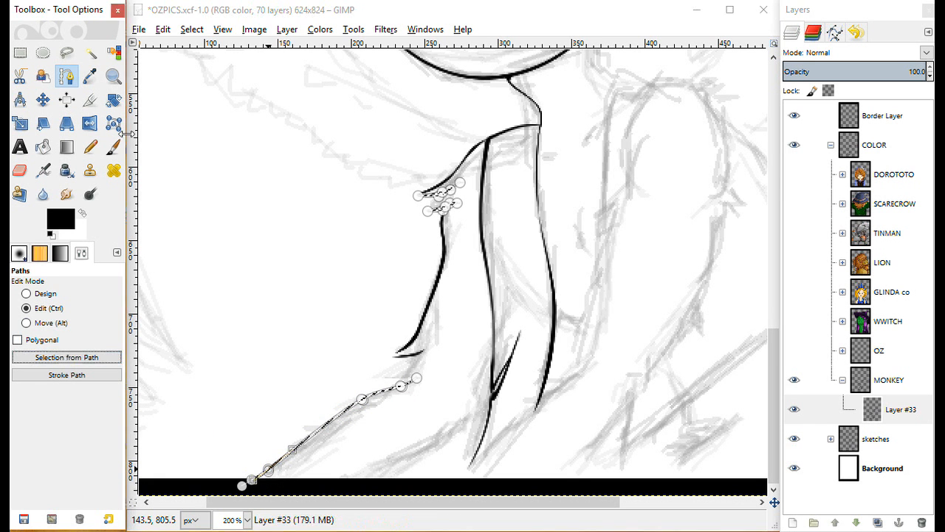
left_click(113, 146)
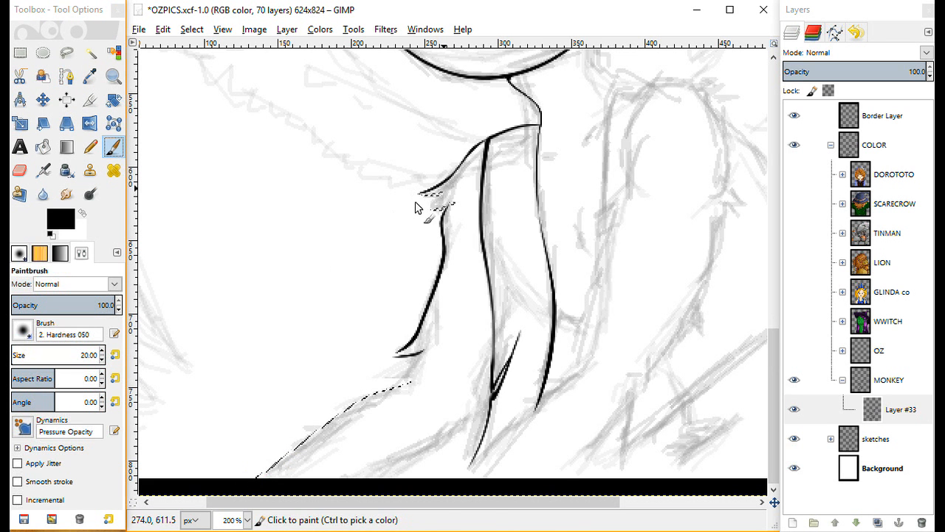
left_click_drag(415, 208, 456, 207)
mouse_move(410, 382)
left_mouse_down()
mouse_move(338, 422)
mouse_move(436, 356)
mouse_move(420, 376)
mouse_move(316, 427)
mouse_move(258, 478)
mouse_move(387, 396)
left_mouse_up()
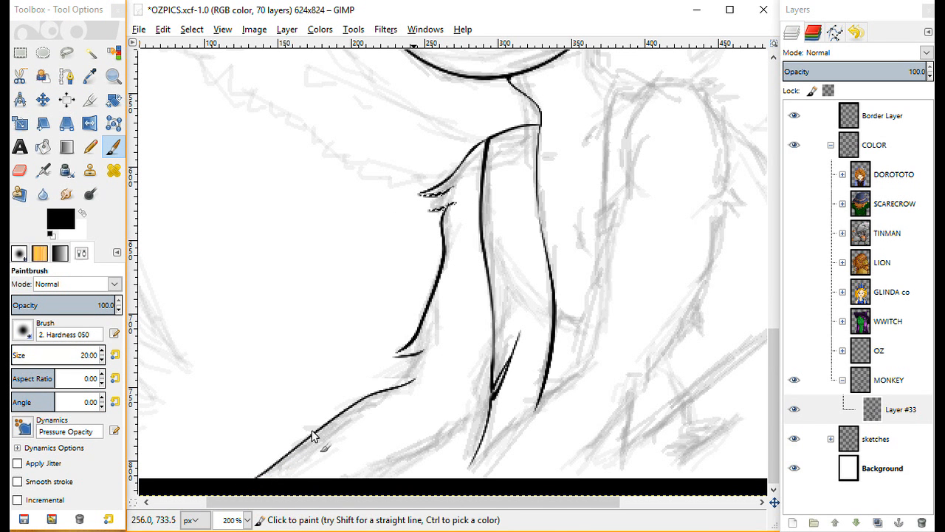
key("alt+s")
key("n")
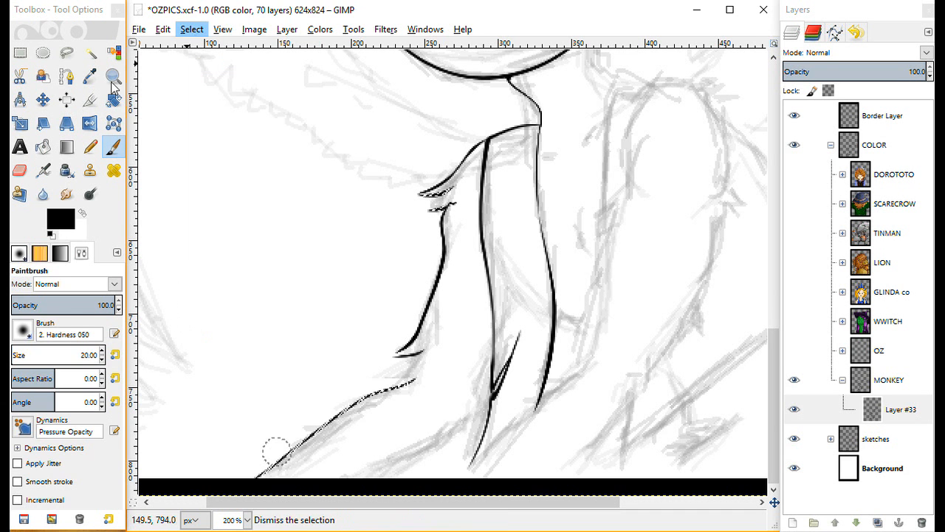
Add a short narrow slanted path joining the two upper fur strokes and curve it slightly with an inserted anchor.
left_click(66, 76)
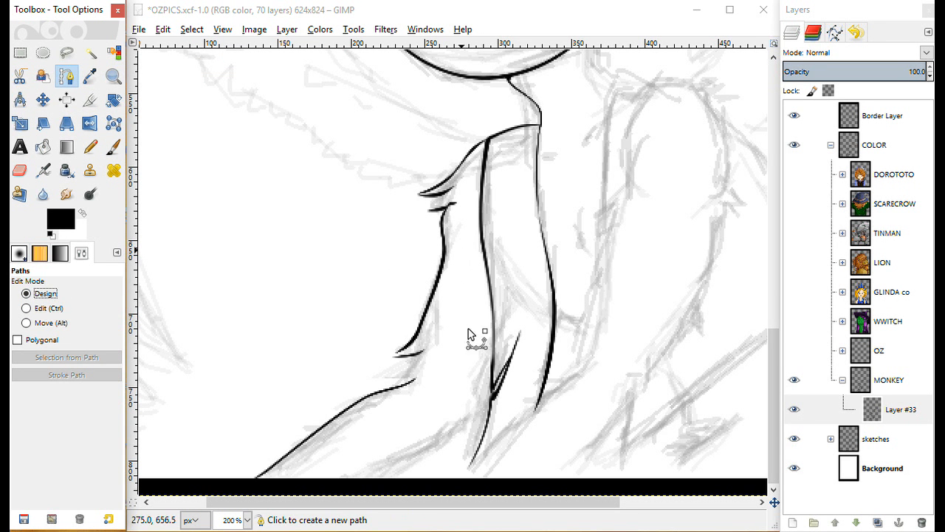
left_click(440, 193)
left_click_drag(428, 211, 448, 189)
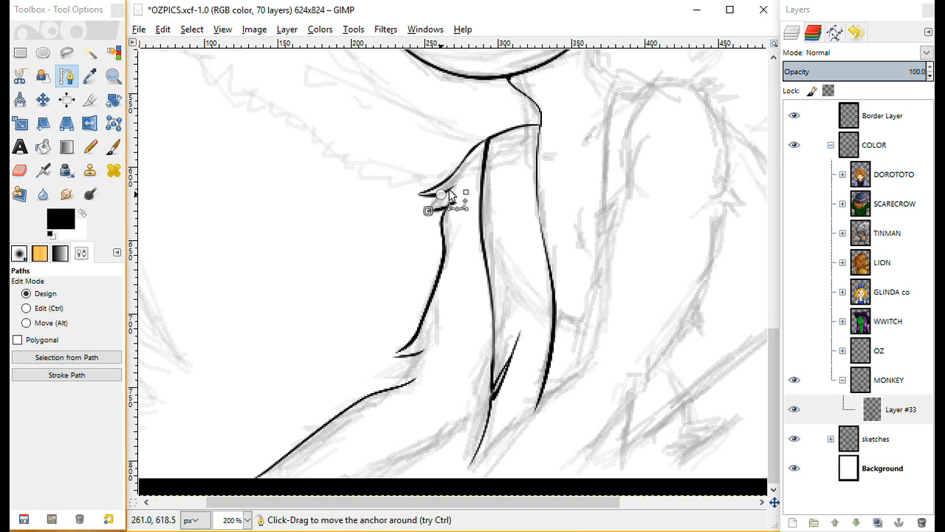
left_click(26, 308)
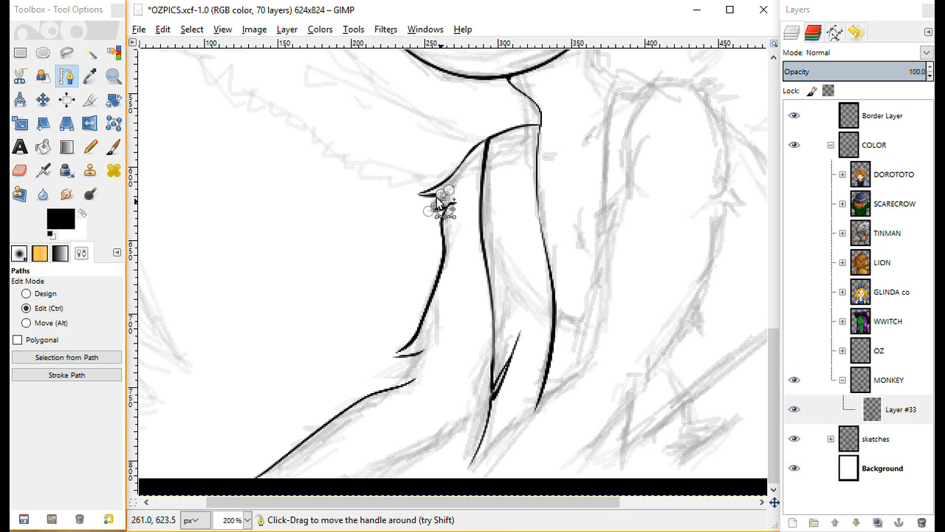
Convert the slanted connecting path to a selection, paint it black with the Paintbrush, and clear the selection.
left_click(67, 356)
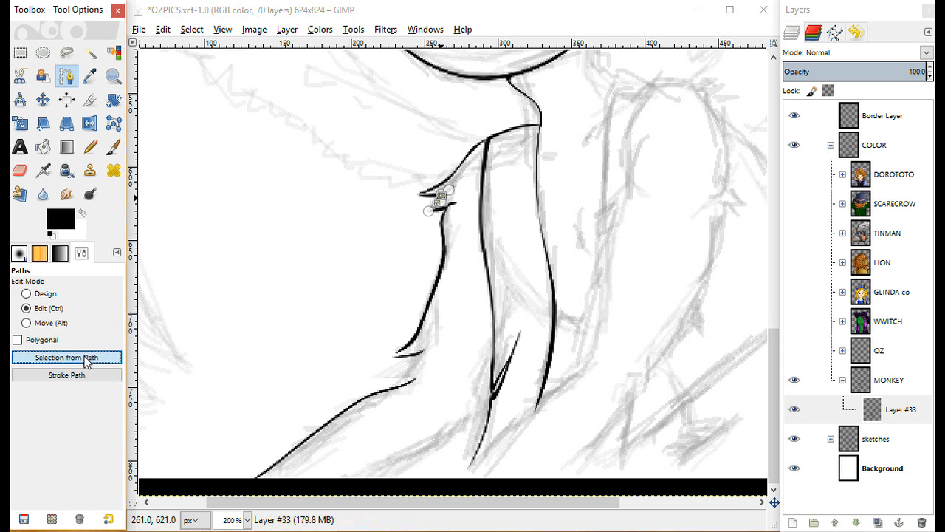
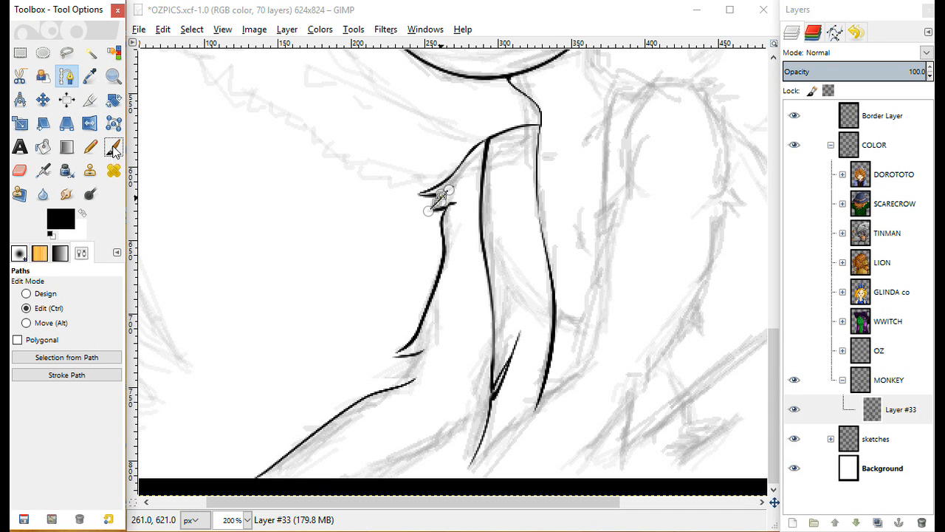
left_click(113, 147)
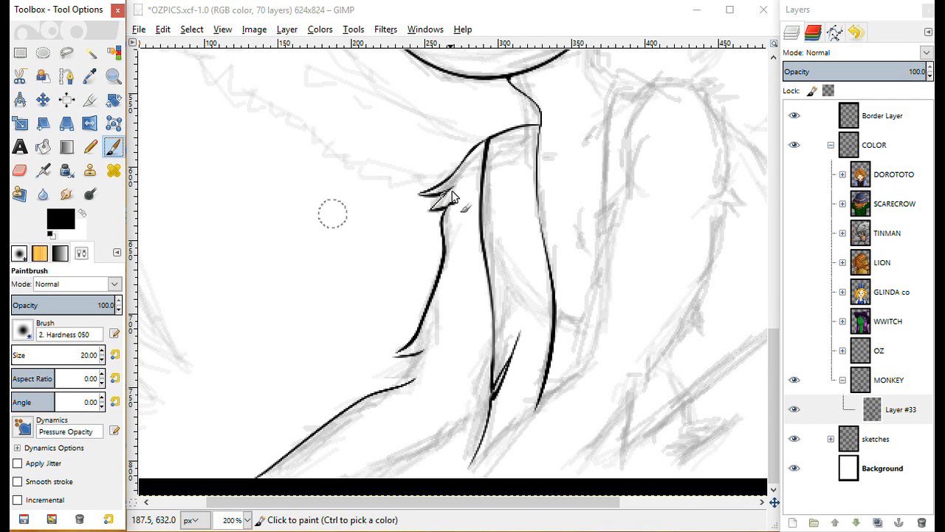
mouse_move(455, 202)
left_mouse_down()
mouse_move(395, 233)
mouse_move(440, 204)
left_mouse_up()
left_click(191, 29)
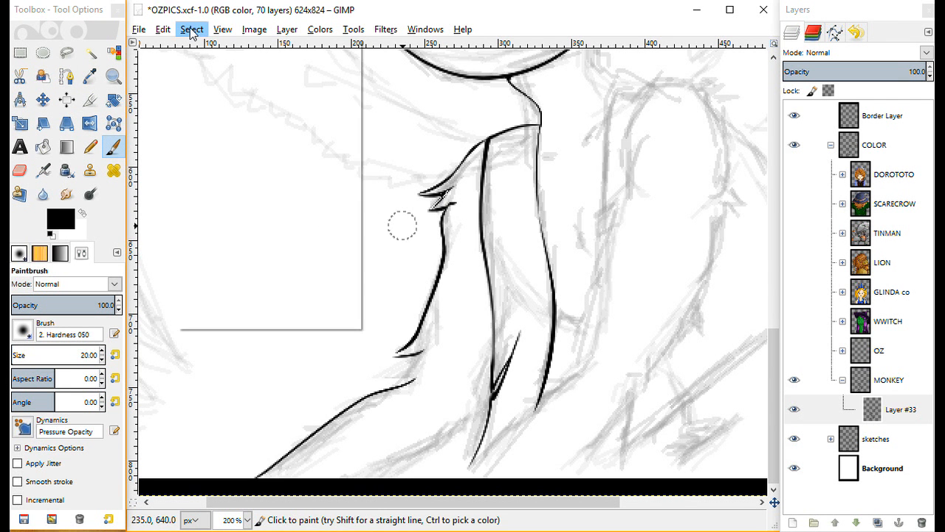
left_click(219, 62)
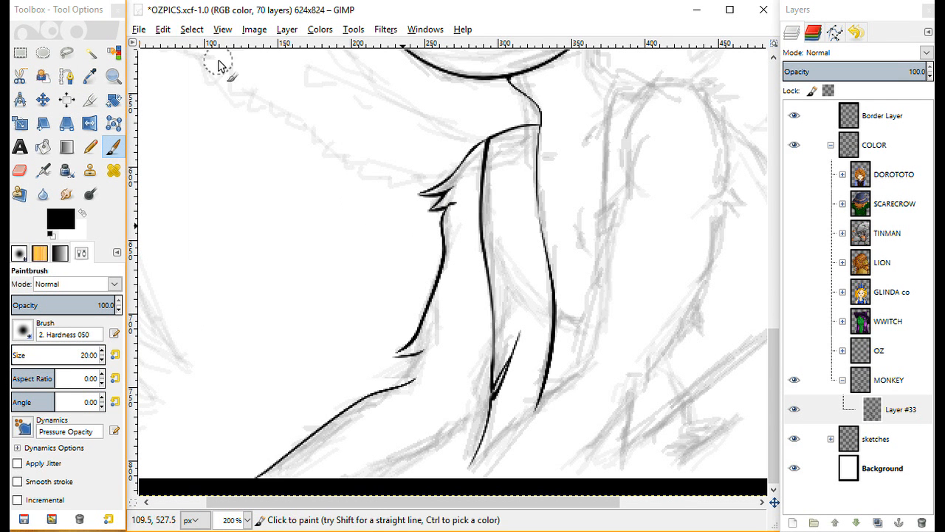
Add a short slanted path between the lower fur tip and the forearm line, bending it into a zigzag fur tuft with an inserted anchor.
left_click(64, 80)
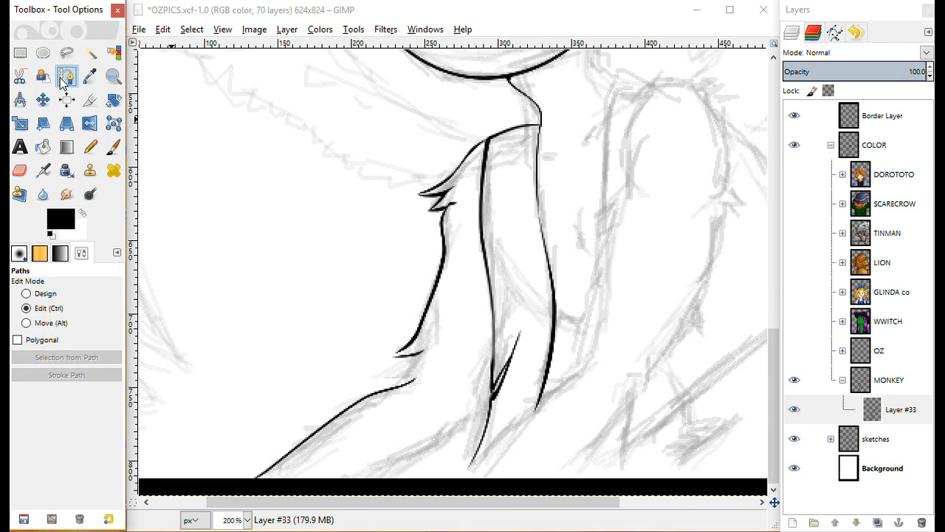
left_click(26, 294)
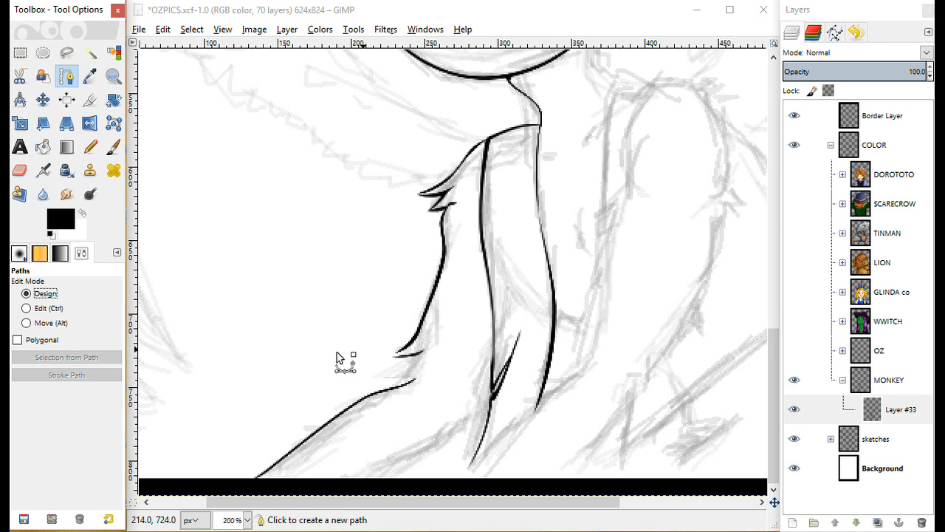
left_click(419, 354)
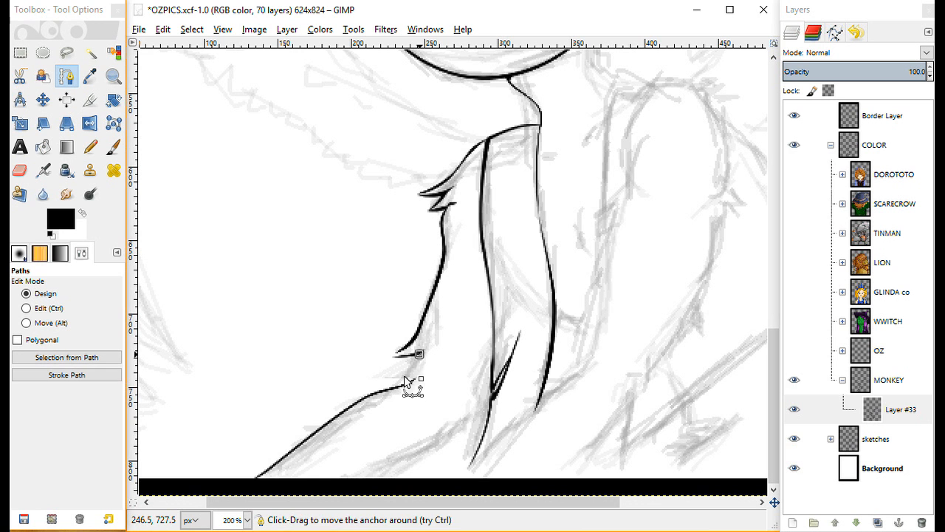
left_click_drag(400, 383, 423, 345)
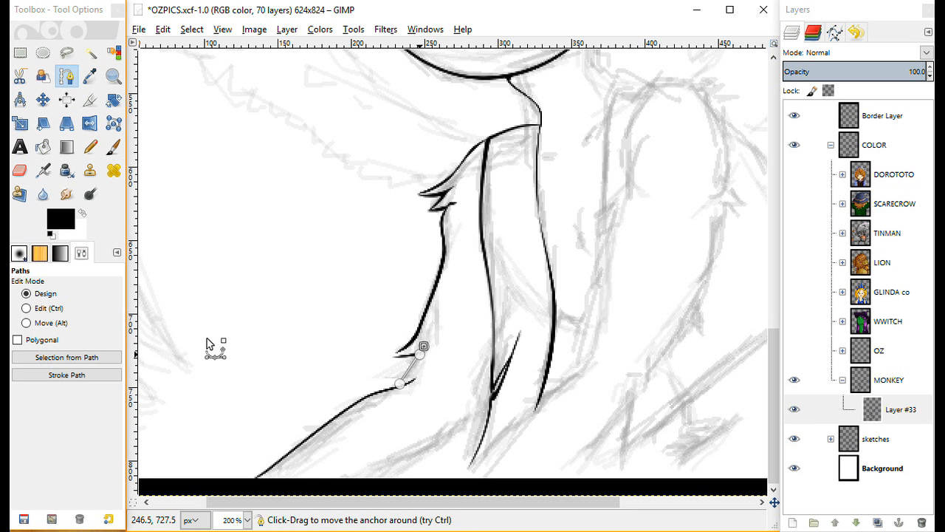
left_click(49, 308)
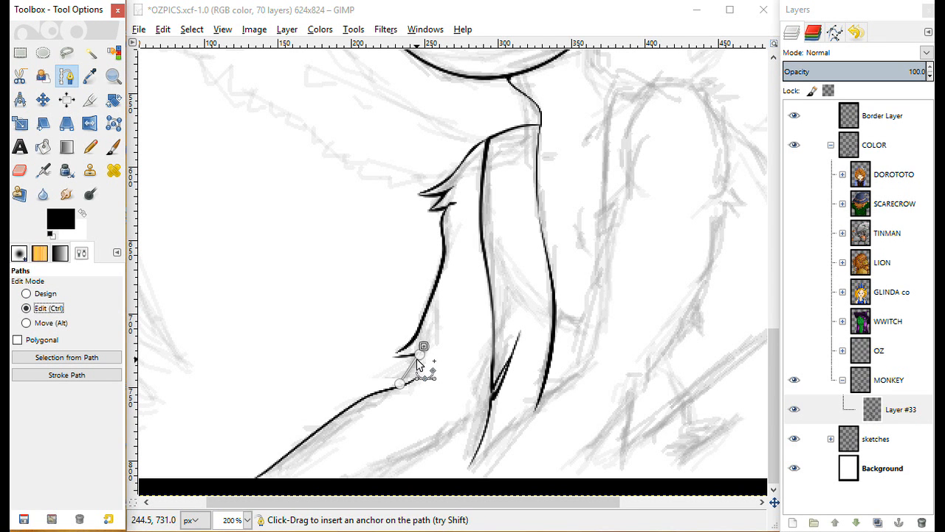
left_click_drag(412, 365, 425, 344)
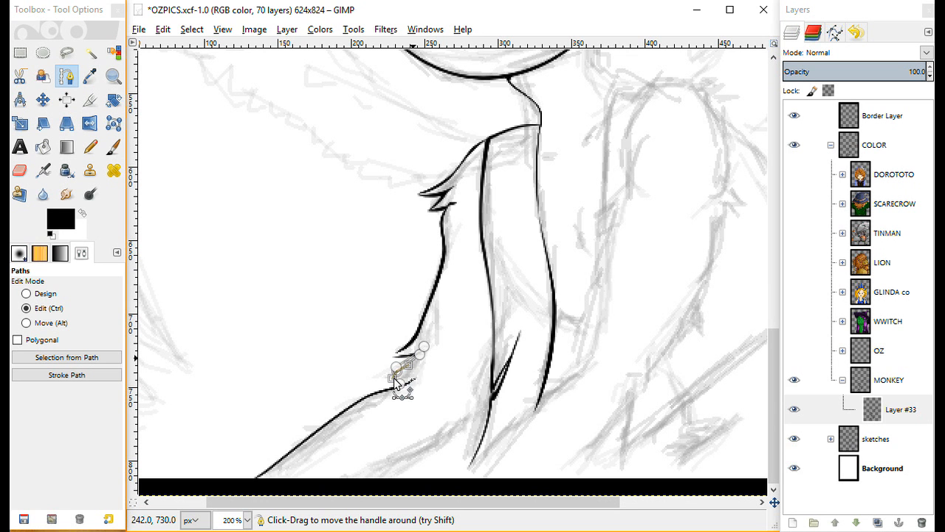
mouse_move(419, 377)
left_mouse_down()
mouse_move(440, 376)
mouse_move(426, 379)
left_mouse_up()
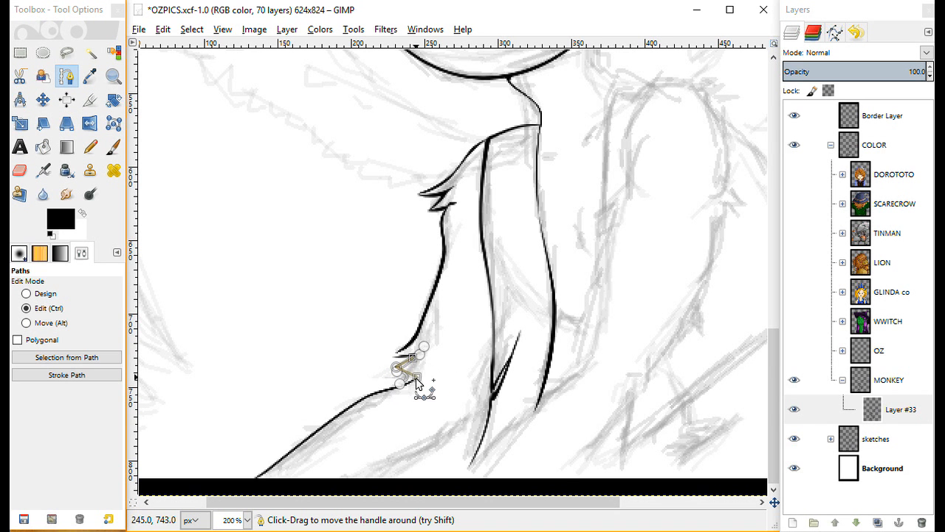
Convert the zigzag fur tuft path to a selection, paint it black with the Paintbrush, and clear the selection.
left_click(90, 356)
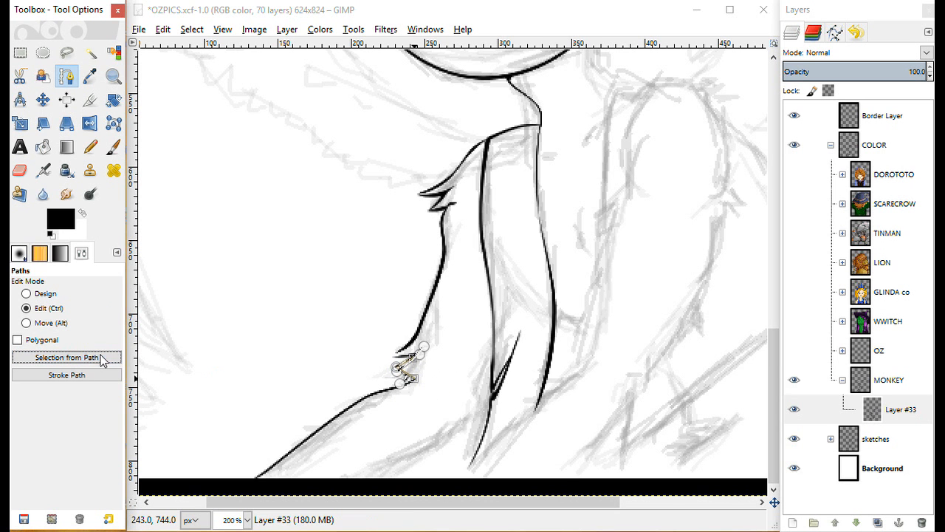
left_click(113, 146)
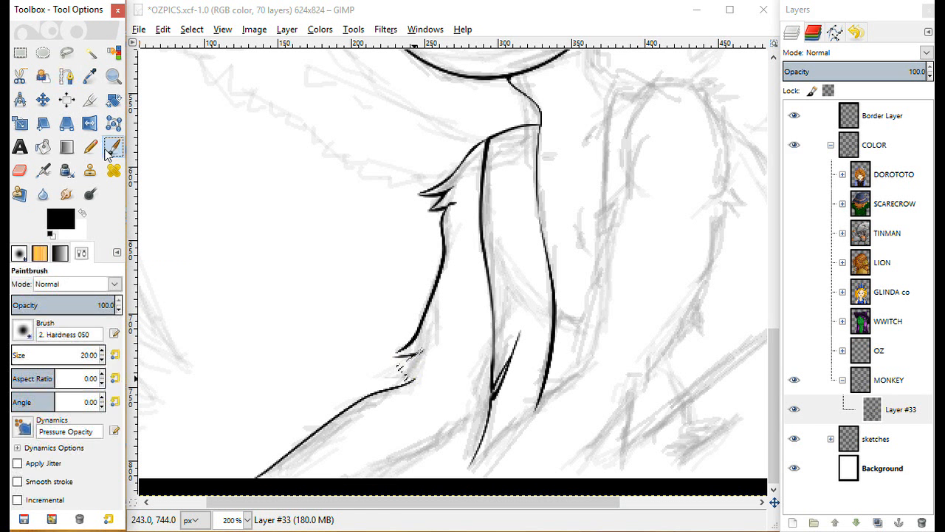
mouse_move(416, 372)
left_mouse_down()
mouse_move(393, 362)
mouse_move(387, 377)
mouse_move(402, 354)
left_mouse_up()
key("ctrl+z")
left_click(192, 30)
left_click(193, 31)
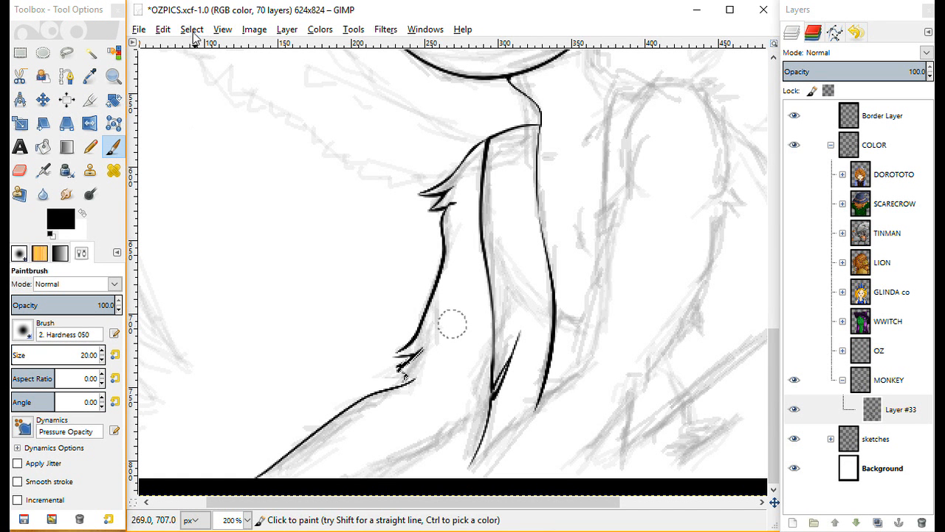
left_click(193, 31)
left_click(206, 68)
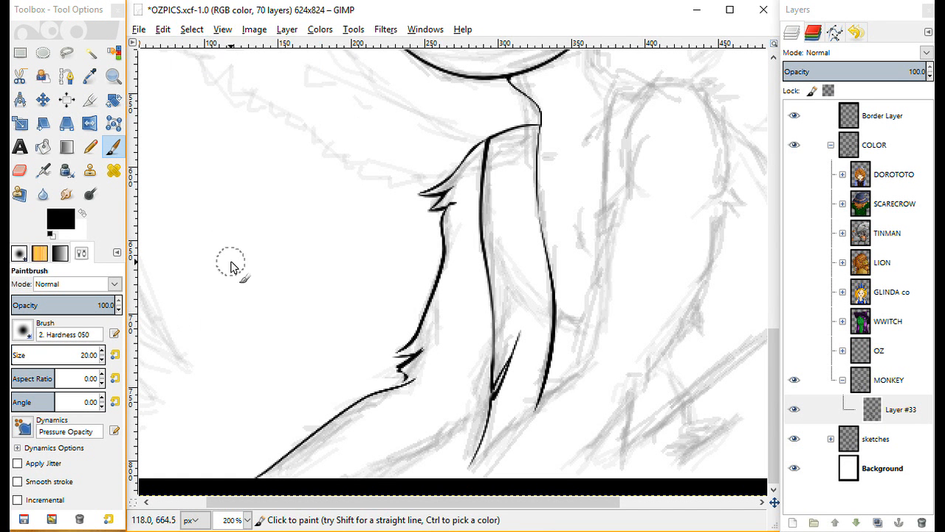
Add a long narrow path for the forearm's underside from the canvas's bottom edge up toward the inner arm line, bending its upper part along the sketch.
left_click(66, 78)
left_click(55, 308)
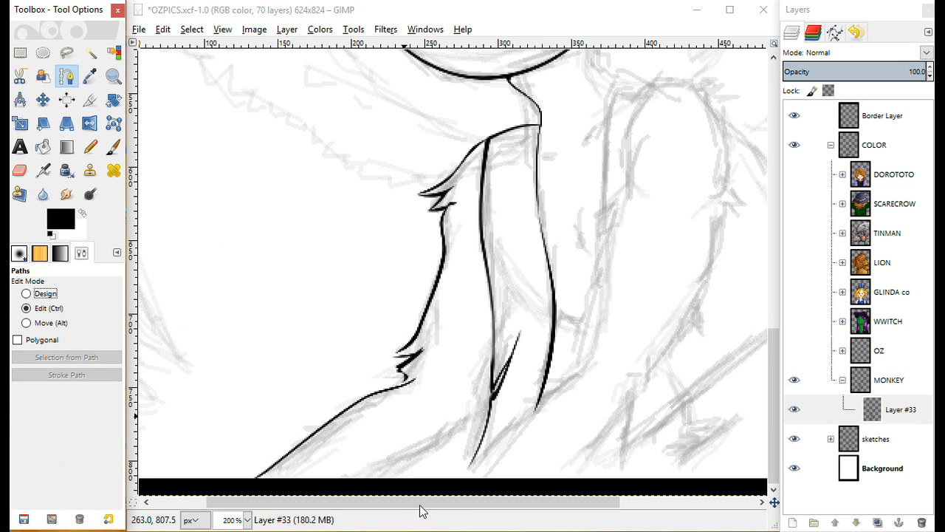
left_click(44, 295)
left_click(354, 484)
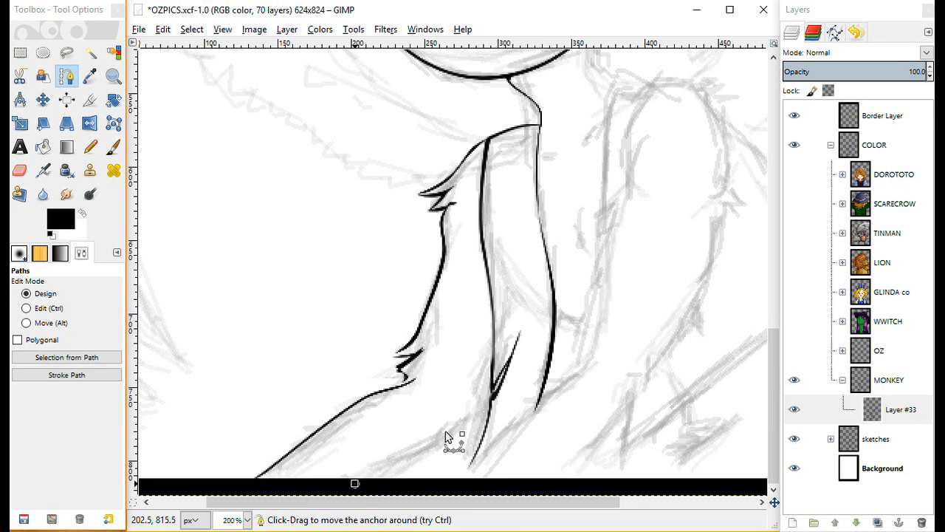
left_click(467, 420)
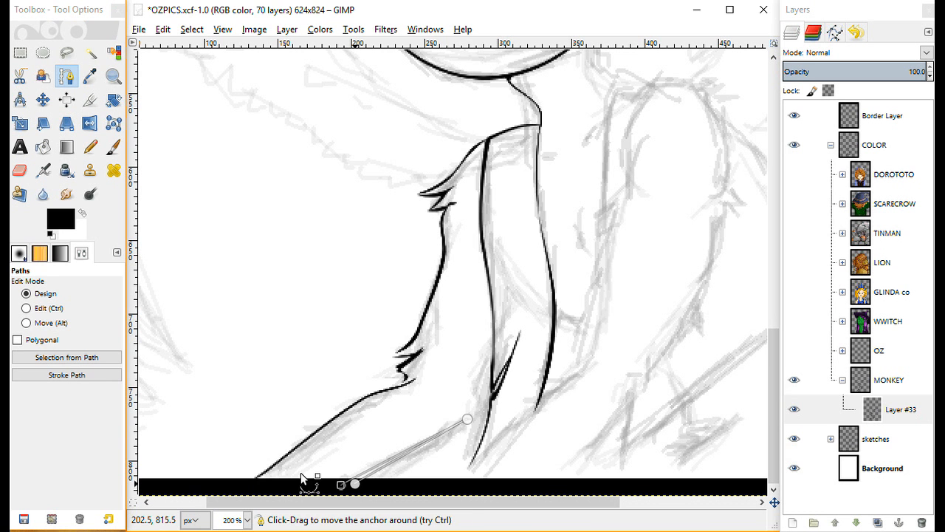
left_click(27, 308)
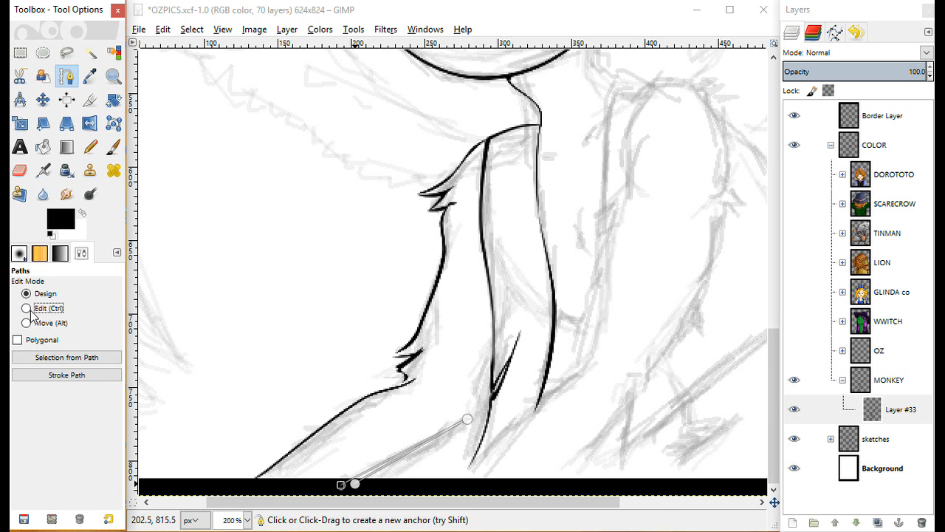
left_click(454, 439)
left_click_drag(453, 441, 447, 444)
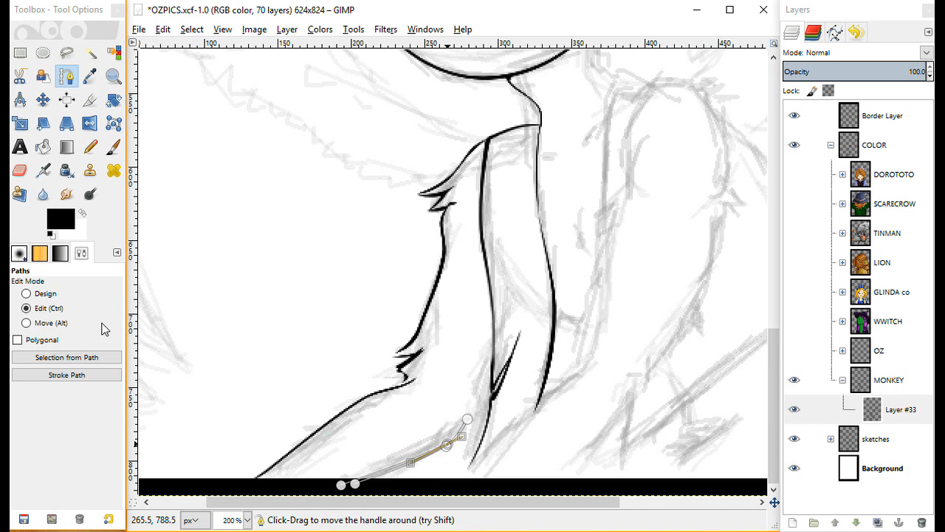
Add a short narrow path from above the forearm path's upper end to the inner arm line and curve it slightly with an inserted anchor.
left_click(44, 295)
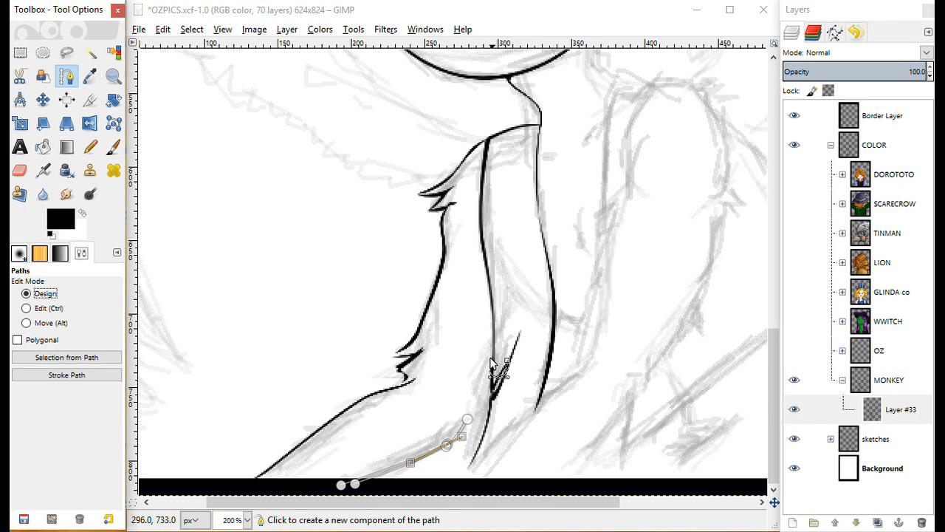
left_click(467, 418)
left_click(474, 405)
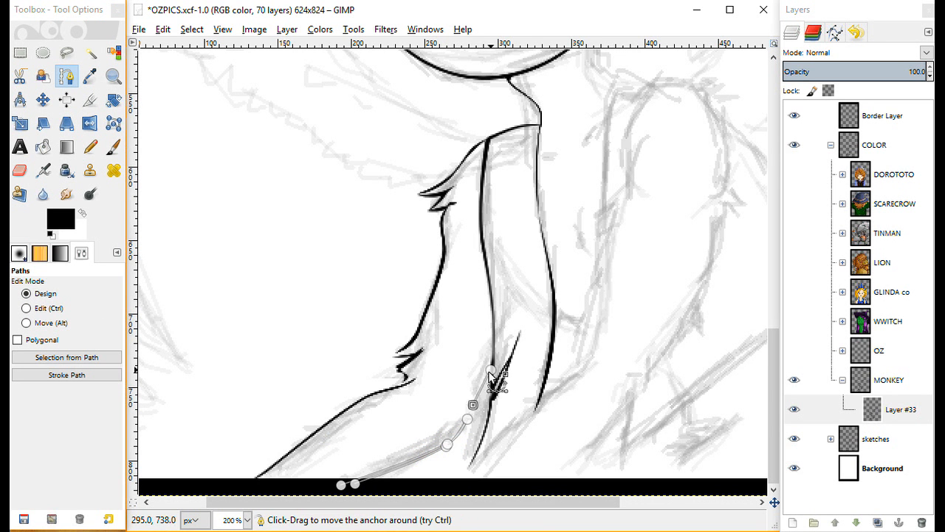
left_click_drag(491, 369, 492, 361)
left_click(45, 309)
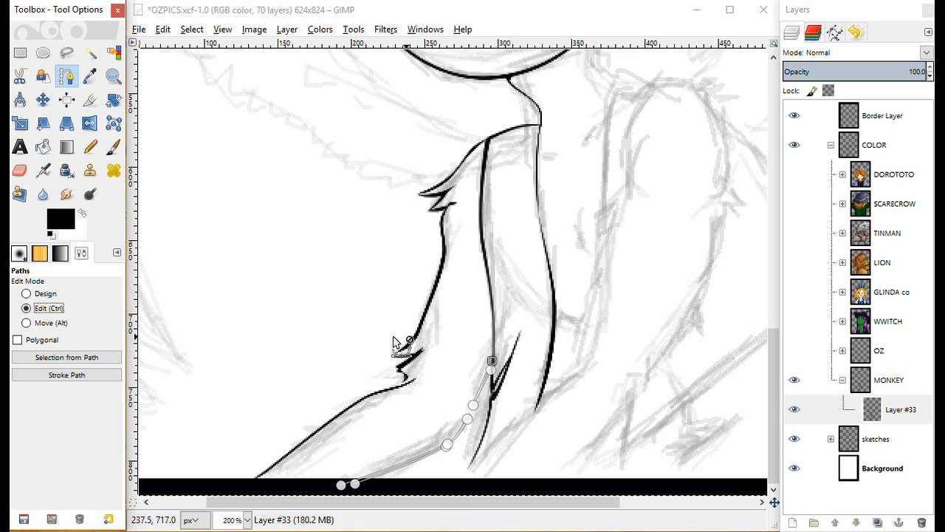
left_click(486, 378)
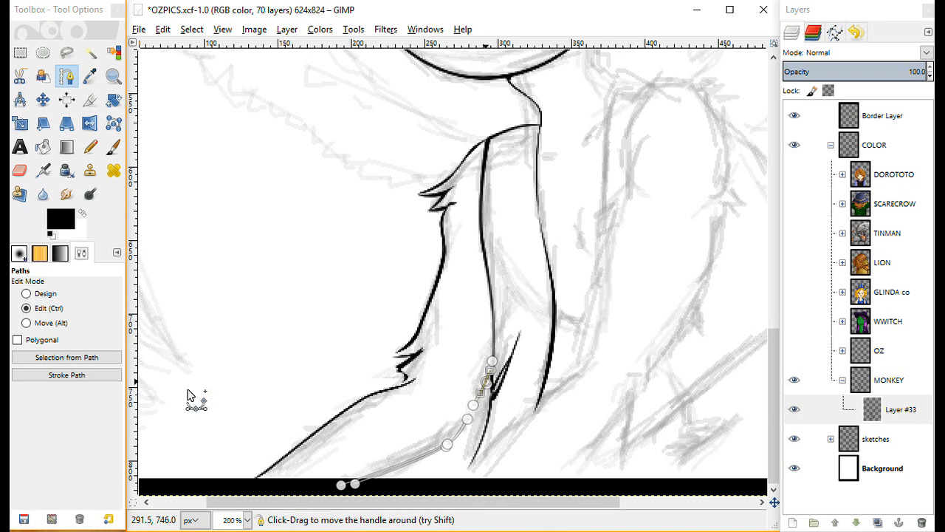
Convert both forearm underside paths to a selection, save the image, then paint the selection black with the Paintbrush and clear it.
left_click(77, 360)
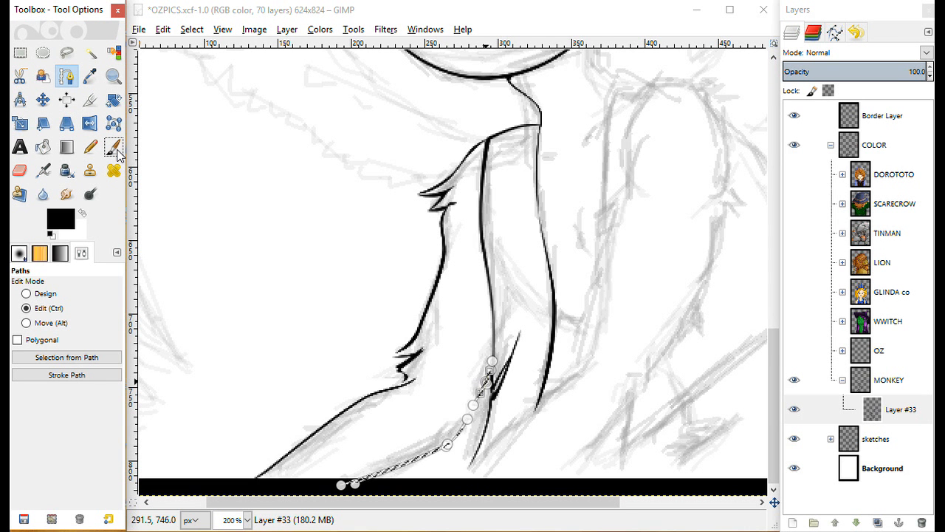
key("ctrl+s")
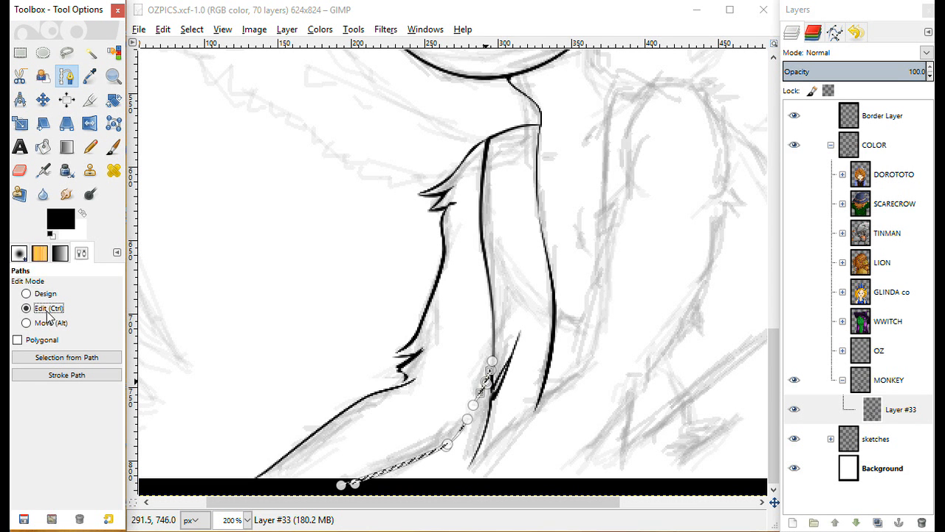
left_click(114, 146)
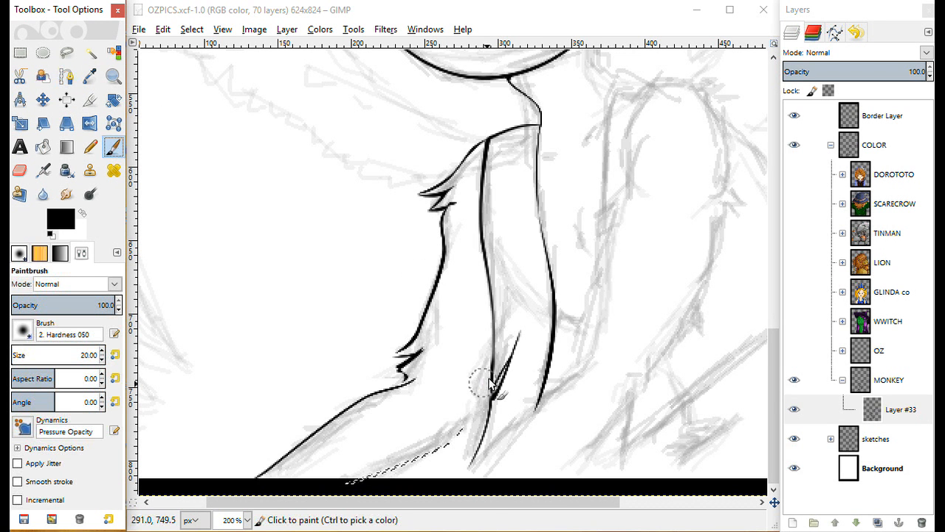
left_click_drag(465, 422, 367, 473)
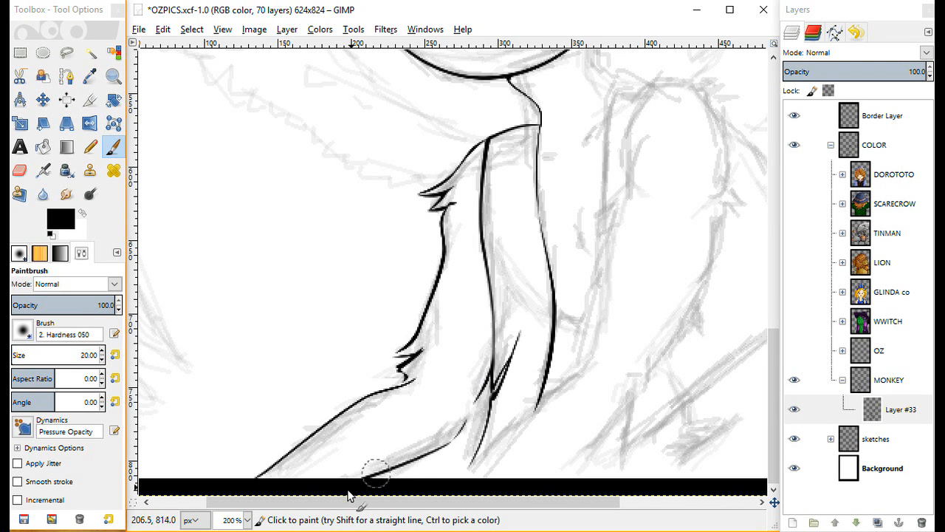
left_click(190, 24)
left_click(209, 65)
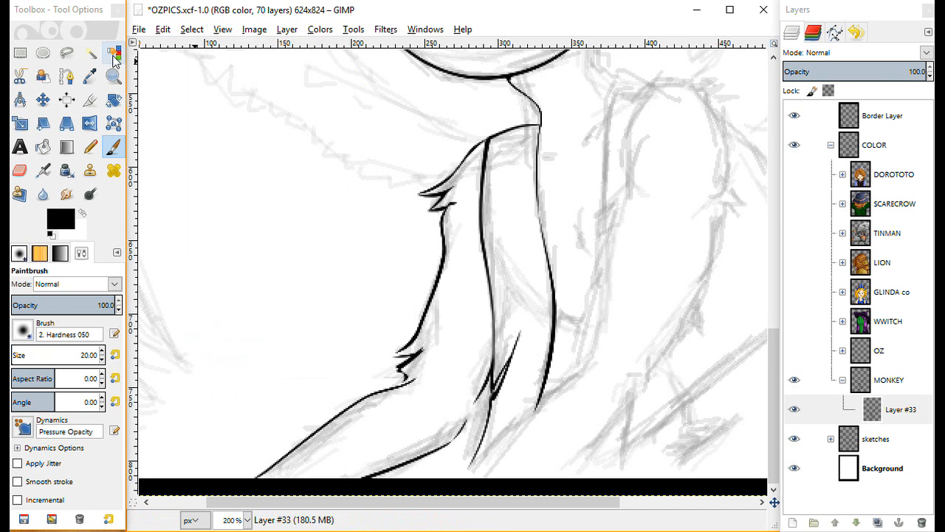
Add a short slanted path bridging the gap between the two new forearm strokes and curve it with an inserted anchor.
left_click(66, 76)
left_click(481, 389)
left_click(458, 434)
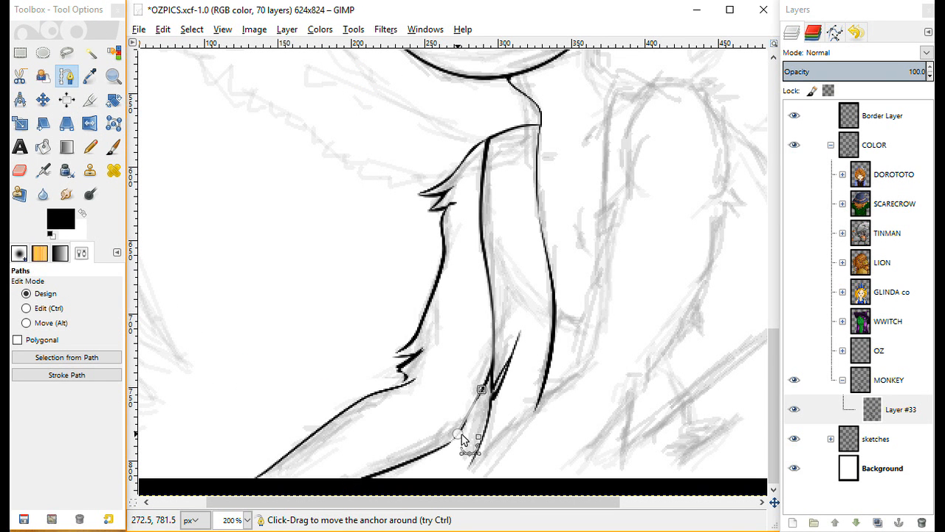
left_click(447, 443)
left_click(59, 308)
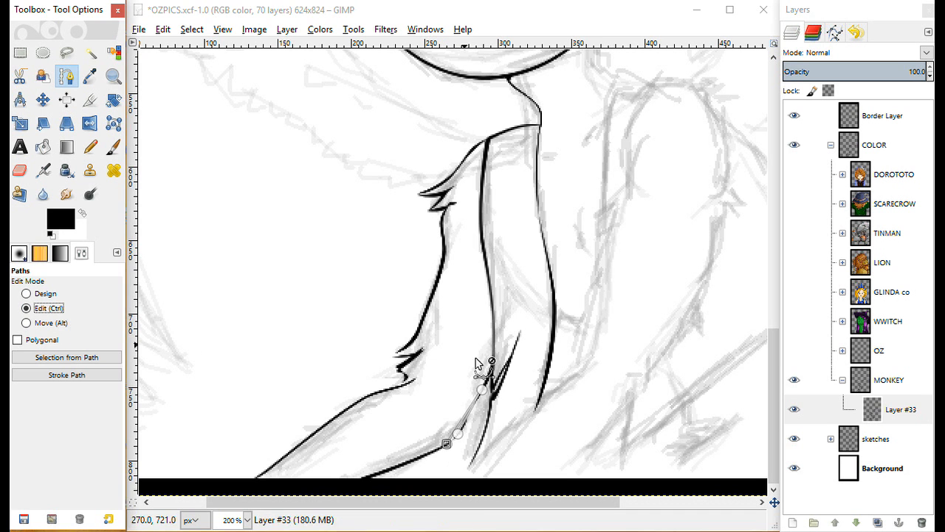
left_click(477, 416)
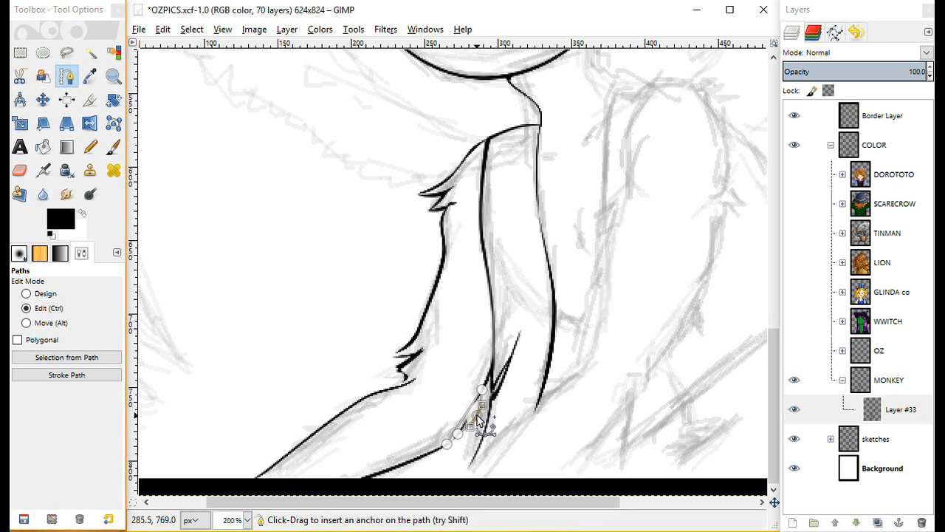
left_click_drag(467, 421, 465, 422)
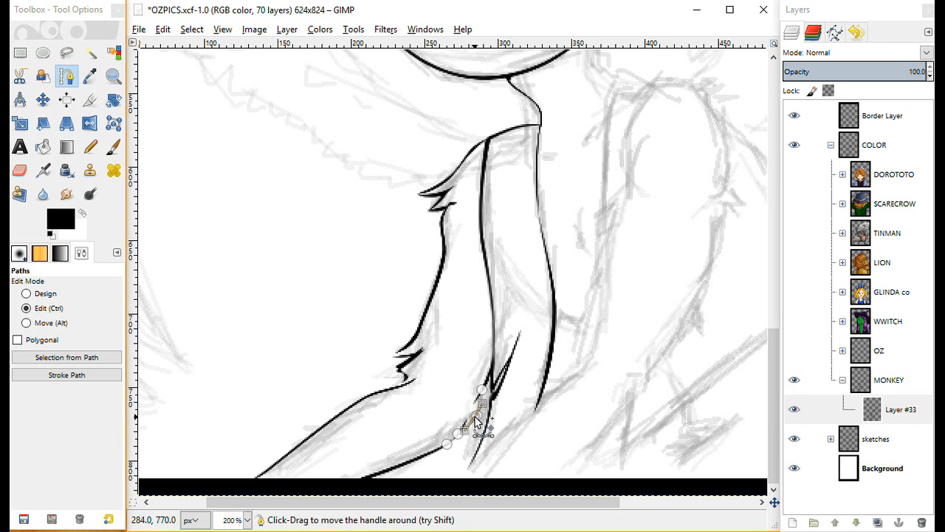
Convert the gap-bridging path to a selection, paint it black with the Paintbrush, and clear the selection.
left_click(70, 357)
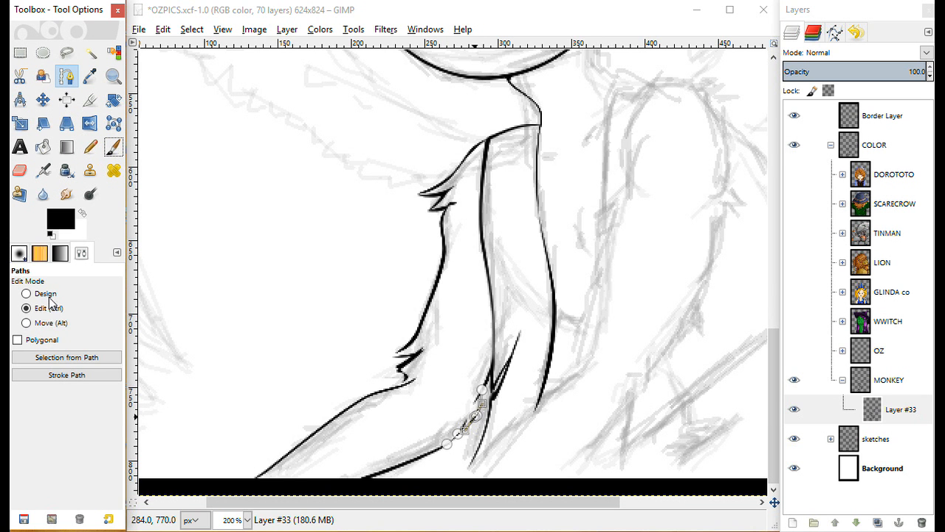
left_click(113, 146)
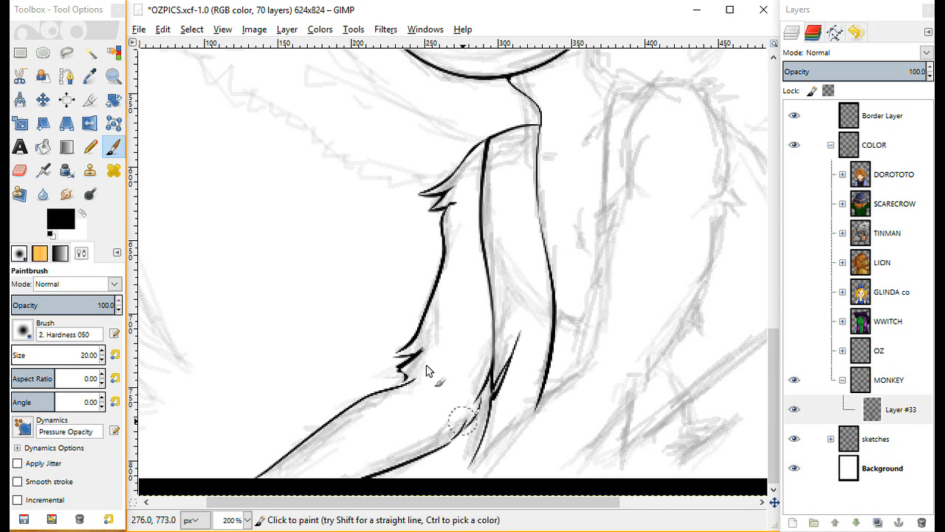
left_click(194, 29)
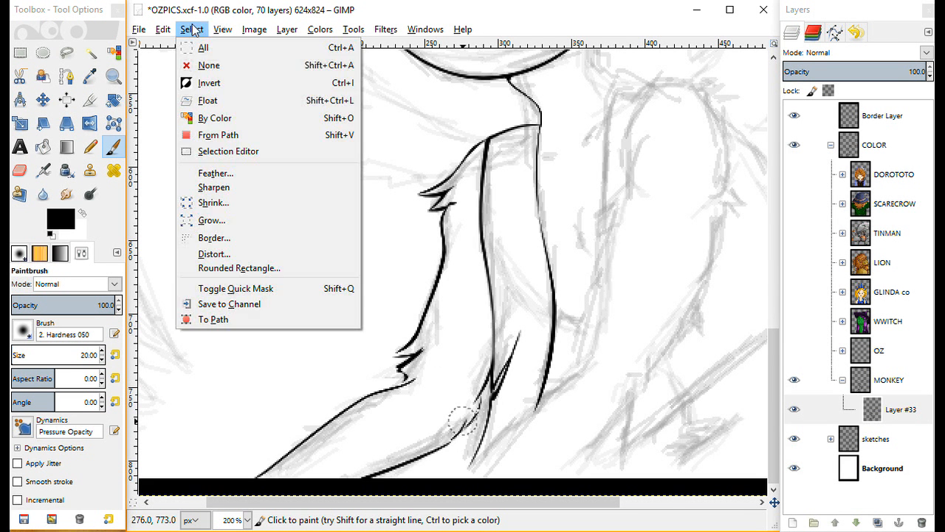
left_click(214, 65)
Hide the sketches group to check the line art at 100% zoom, show it again, and save the image.
left_click(247, 520)
left_click(237, 436)
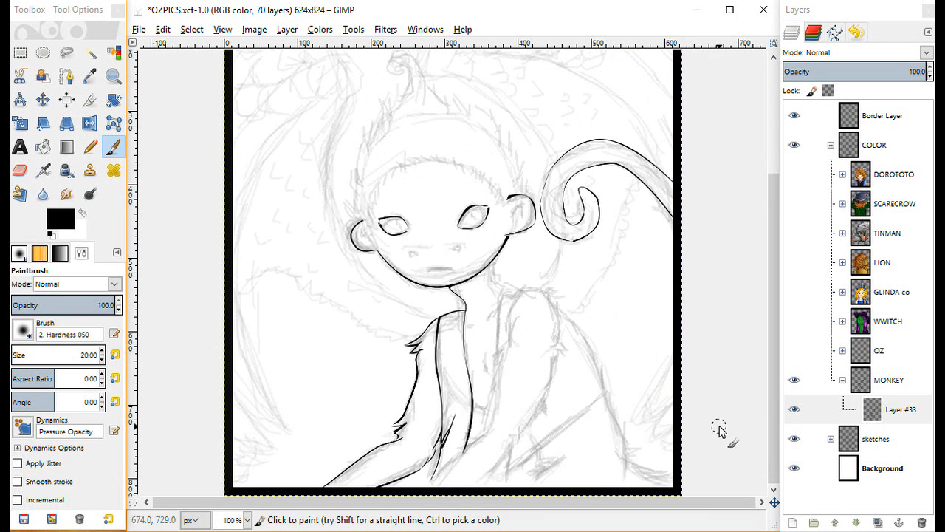
left_click(794, 440)
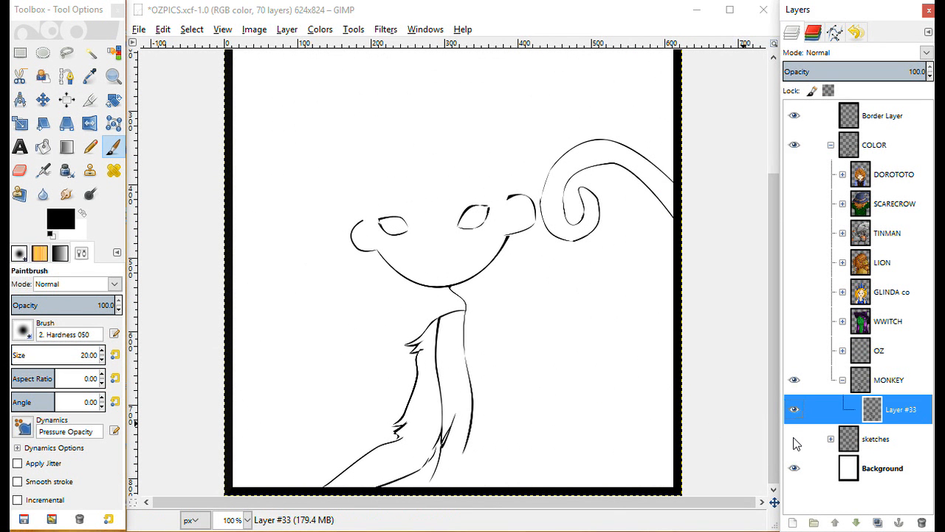
key("ctrl+s")
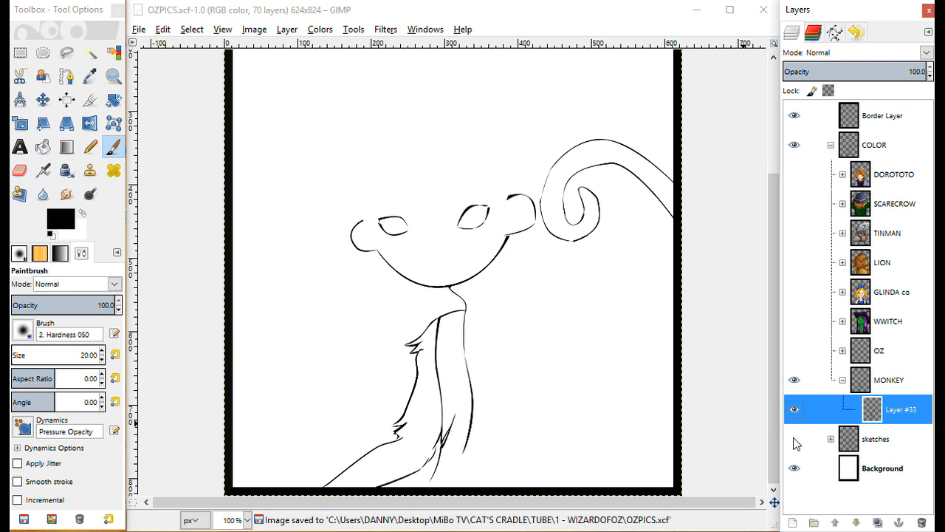
left_click(794, 440)
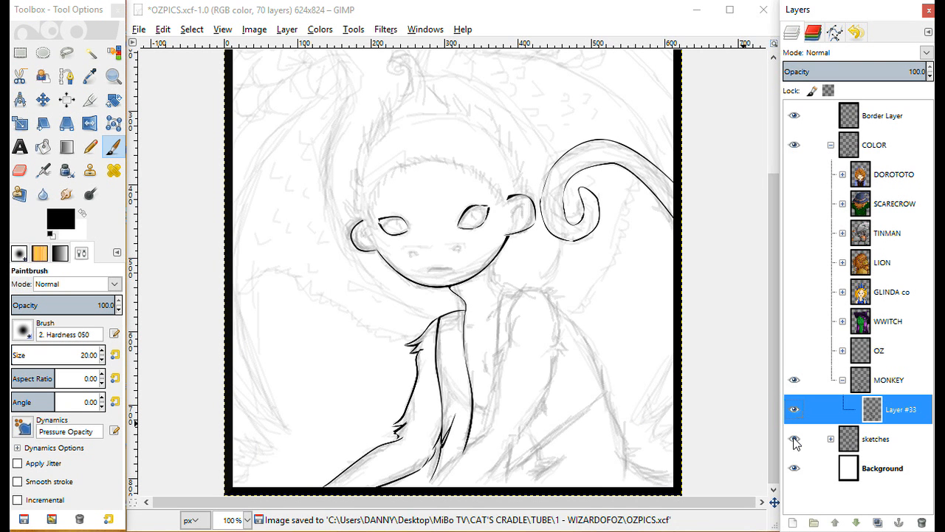
key("ctrl+s")
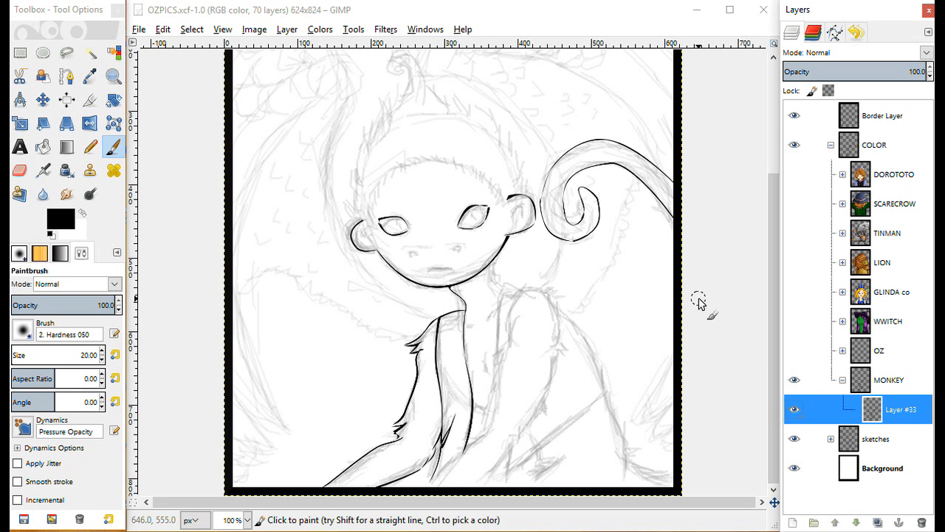
key("ctrl+s")
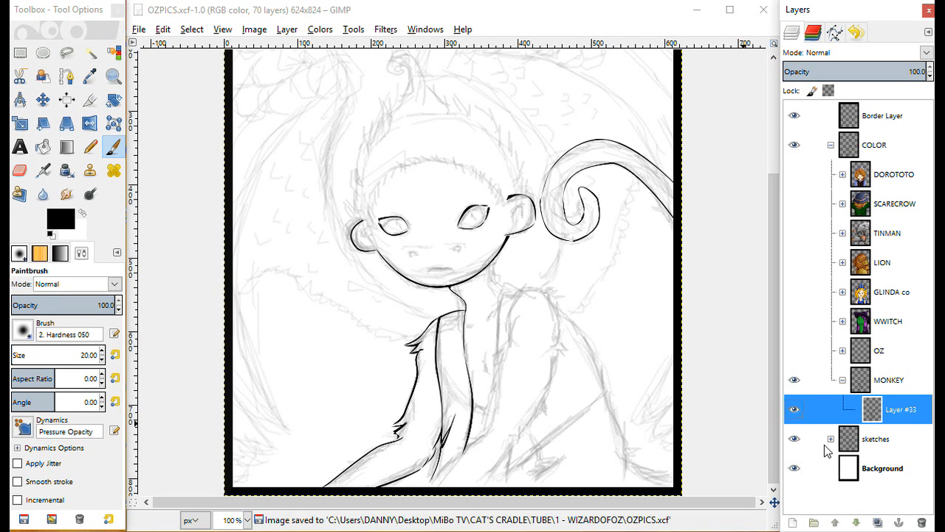